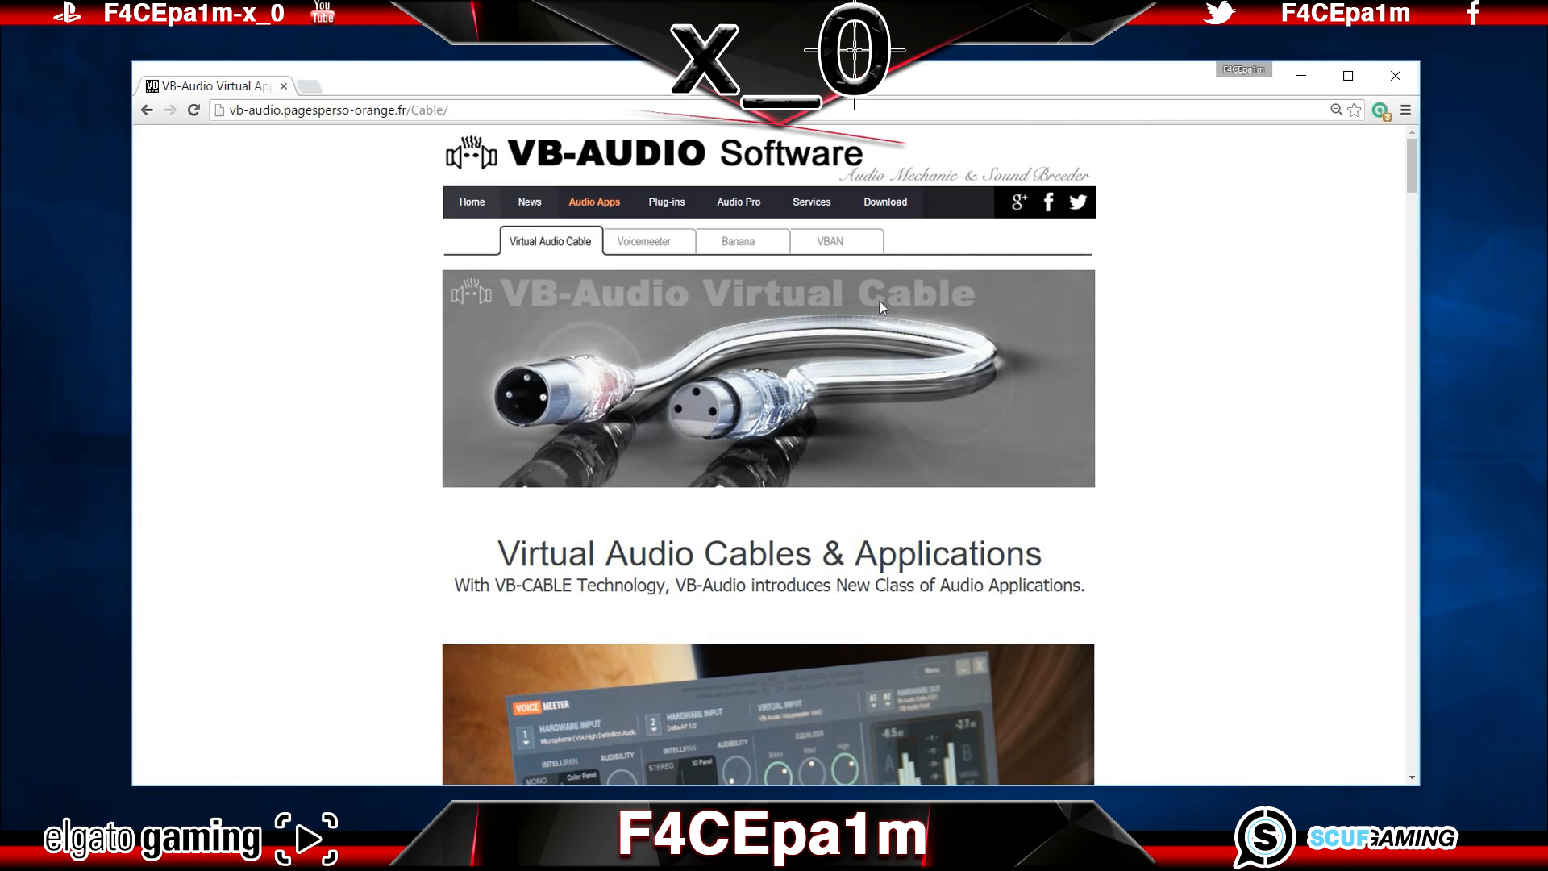
# Step: Download the VB-CABLE driver zip from the VB-Audio Virtual Cable page to the desktop and minimise the browser
pyautogui.moveTo(1411, 172); pyautogui.dragTo(1394, 305)
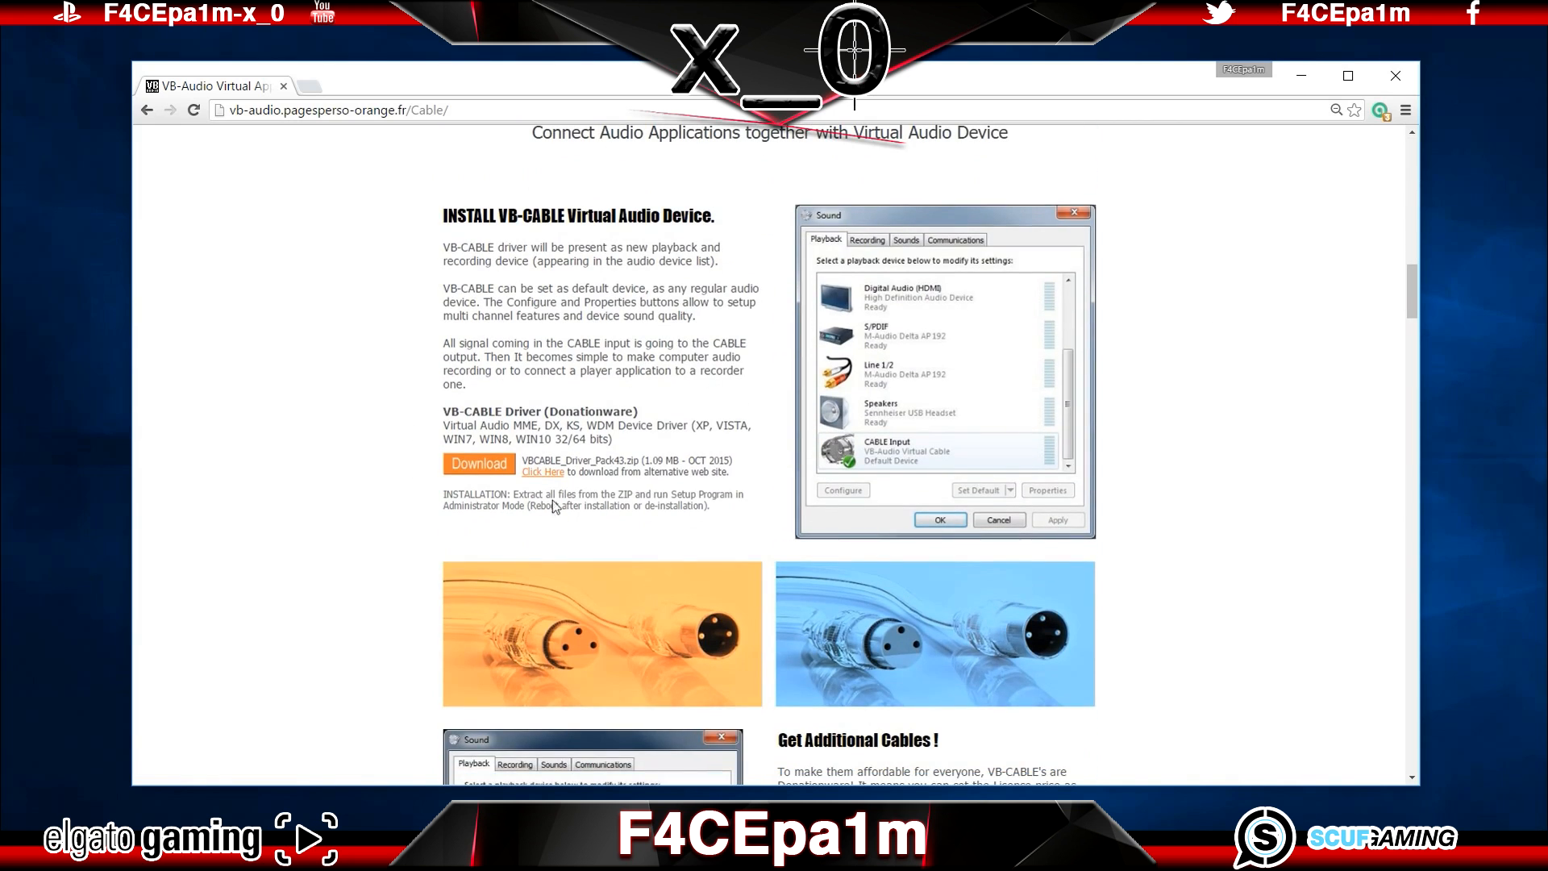
pyautogui.click(506, 468)
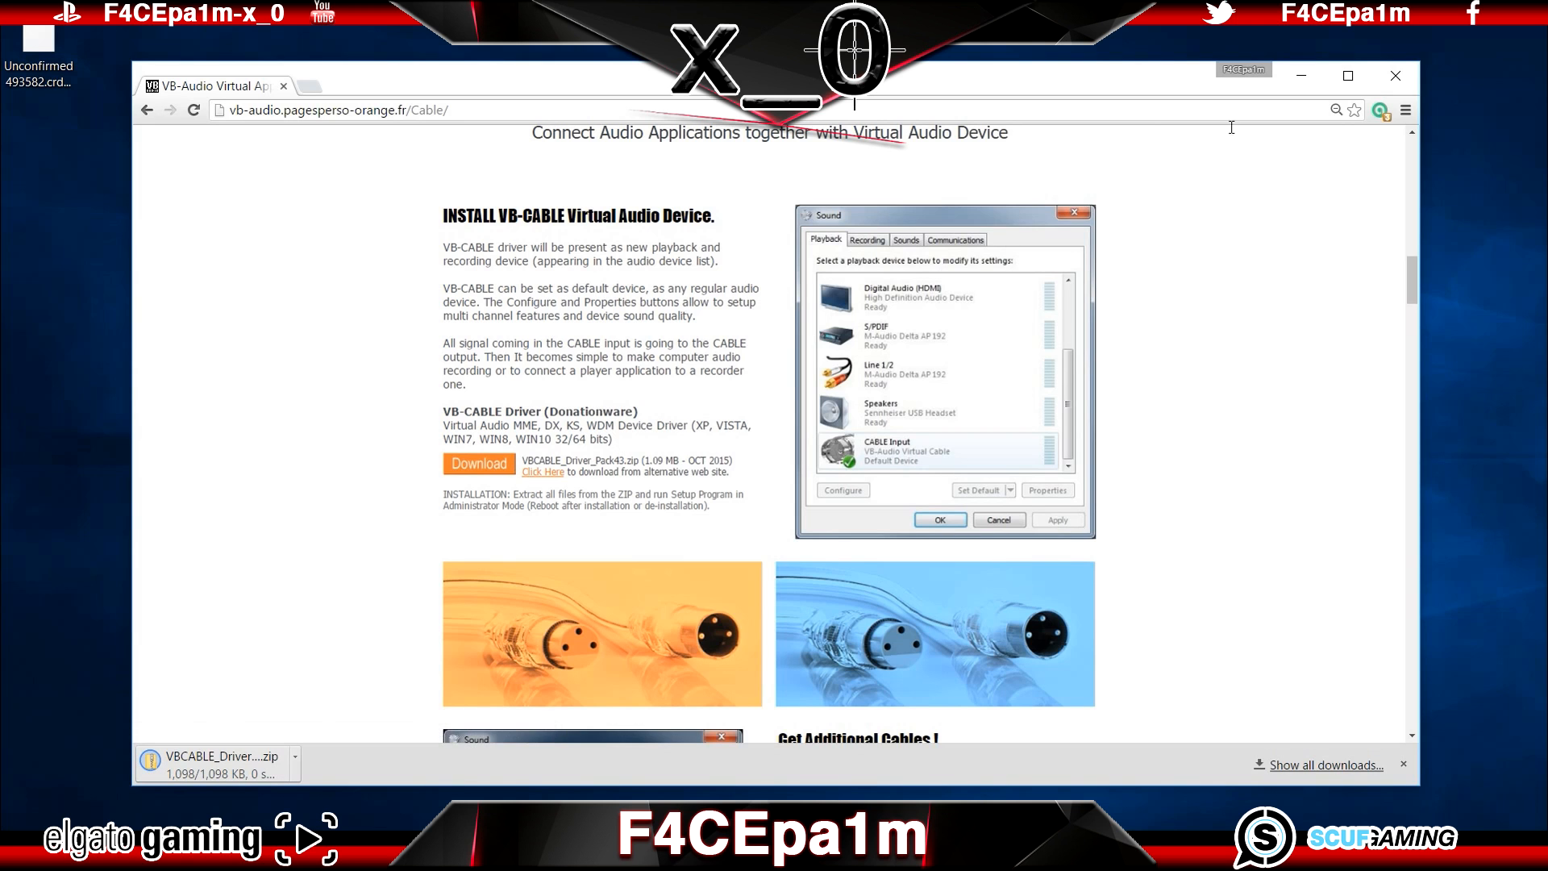
pyautogui.click(1301, 79)
# Step: Move the downloaded VBCABLE_Driver_Pack43 zip to a clear spot on the desktop and extract it into its own folder
pyautogui.moveTo(57, 44); pyautogui.dragTo(253, 347)
pyautogui.rightClick(254, 347)
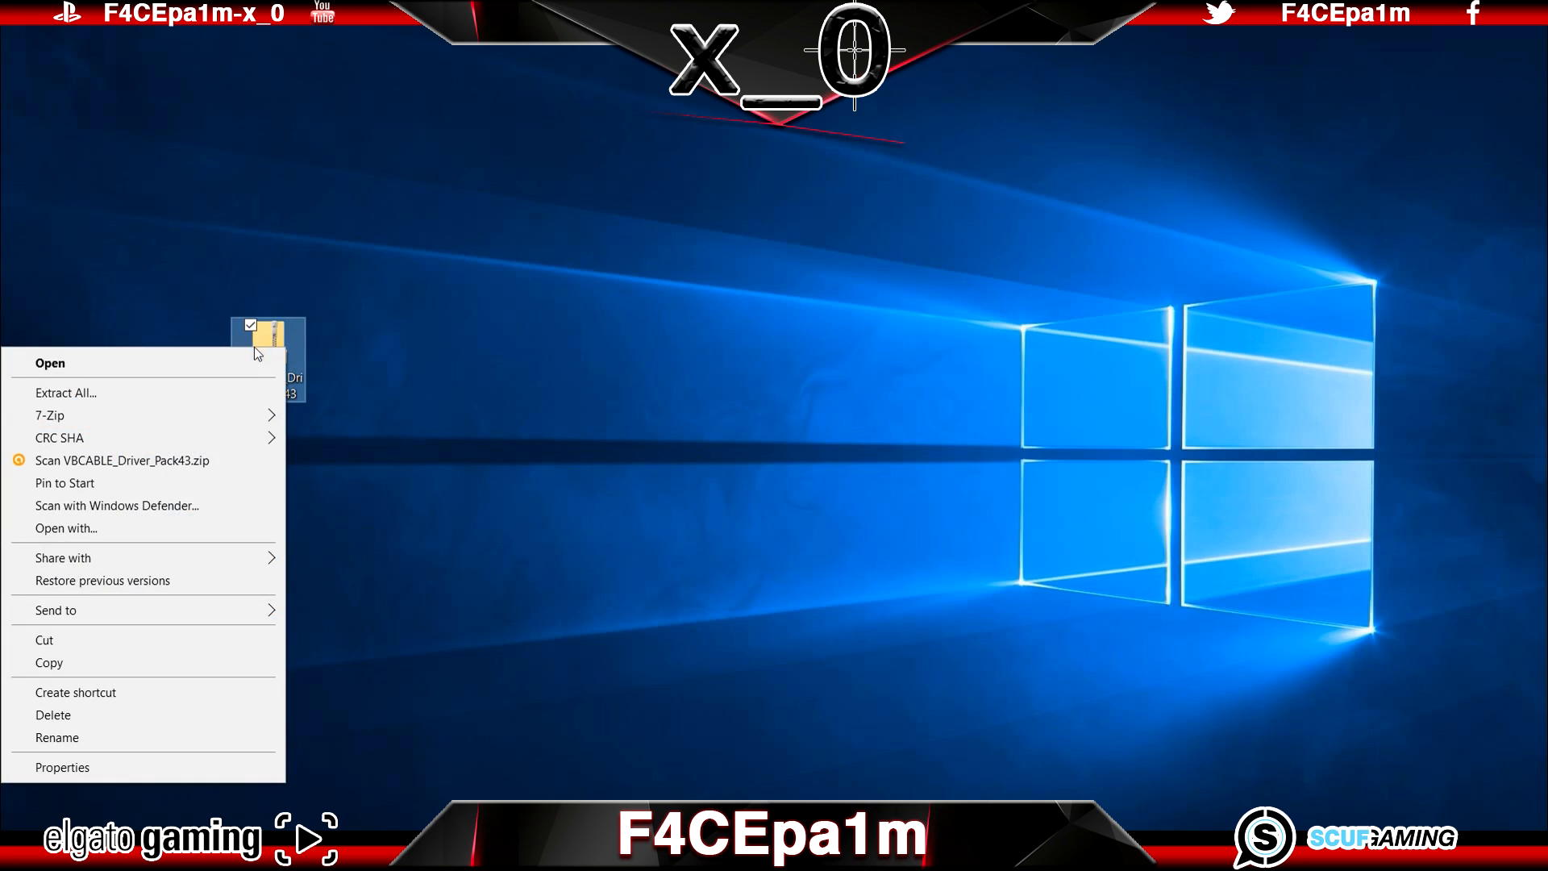
pyautogui.click(245, 387)
pyautogui.click(912, 633)
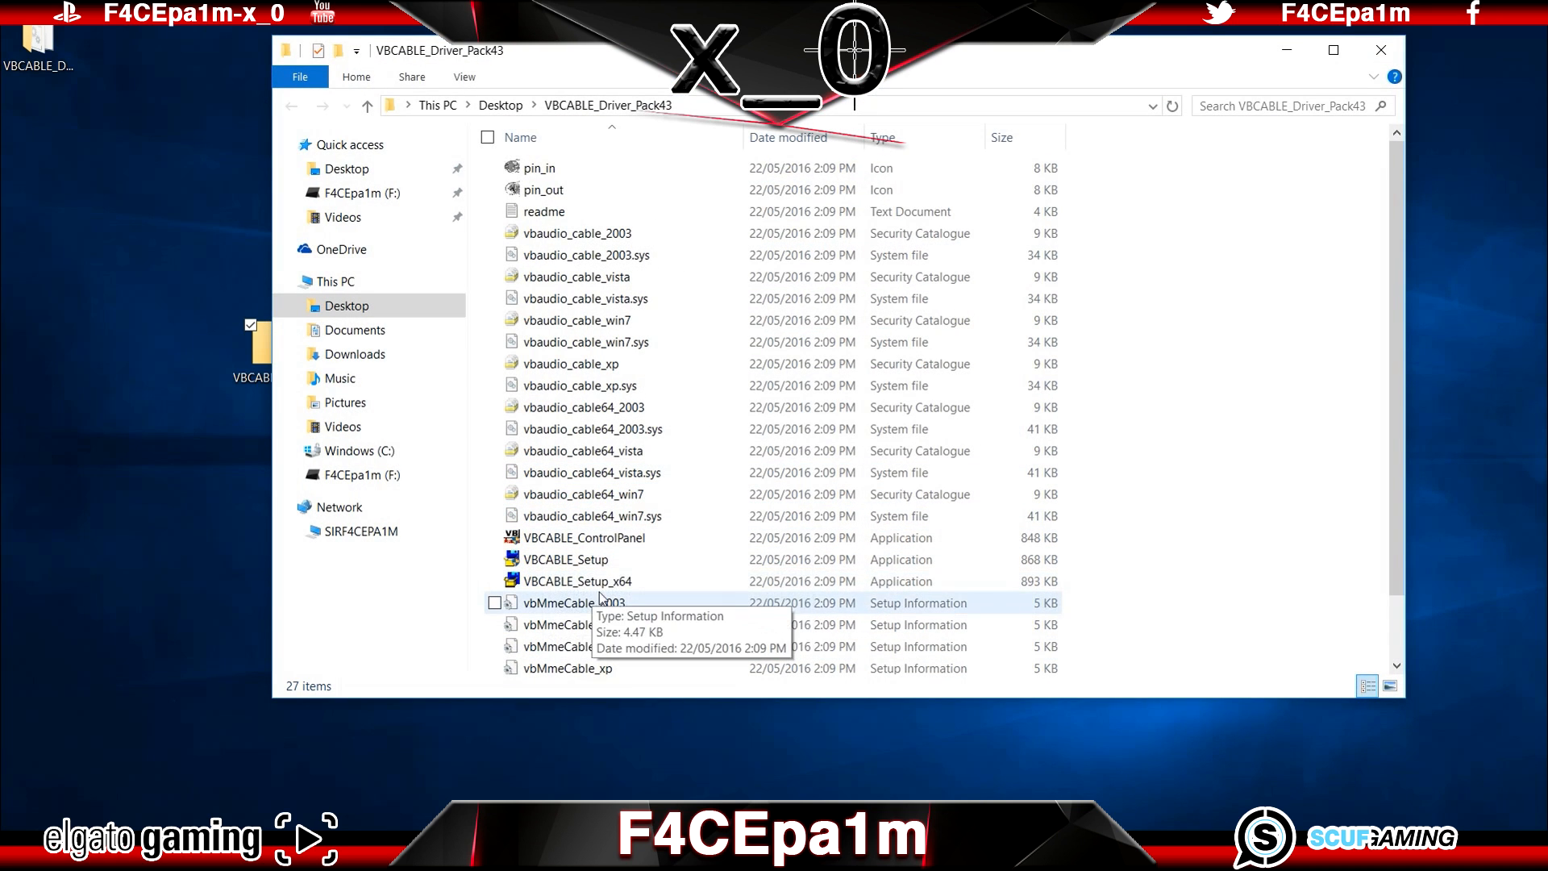
# Step: Examine the VBCABLE_Setup_x64 and VBCABLE_Setup installers and the option to run as administrator, and minimise the folder window
pyautogui.click(671, 583)
pyautogui.rightClick(671, 583)
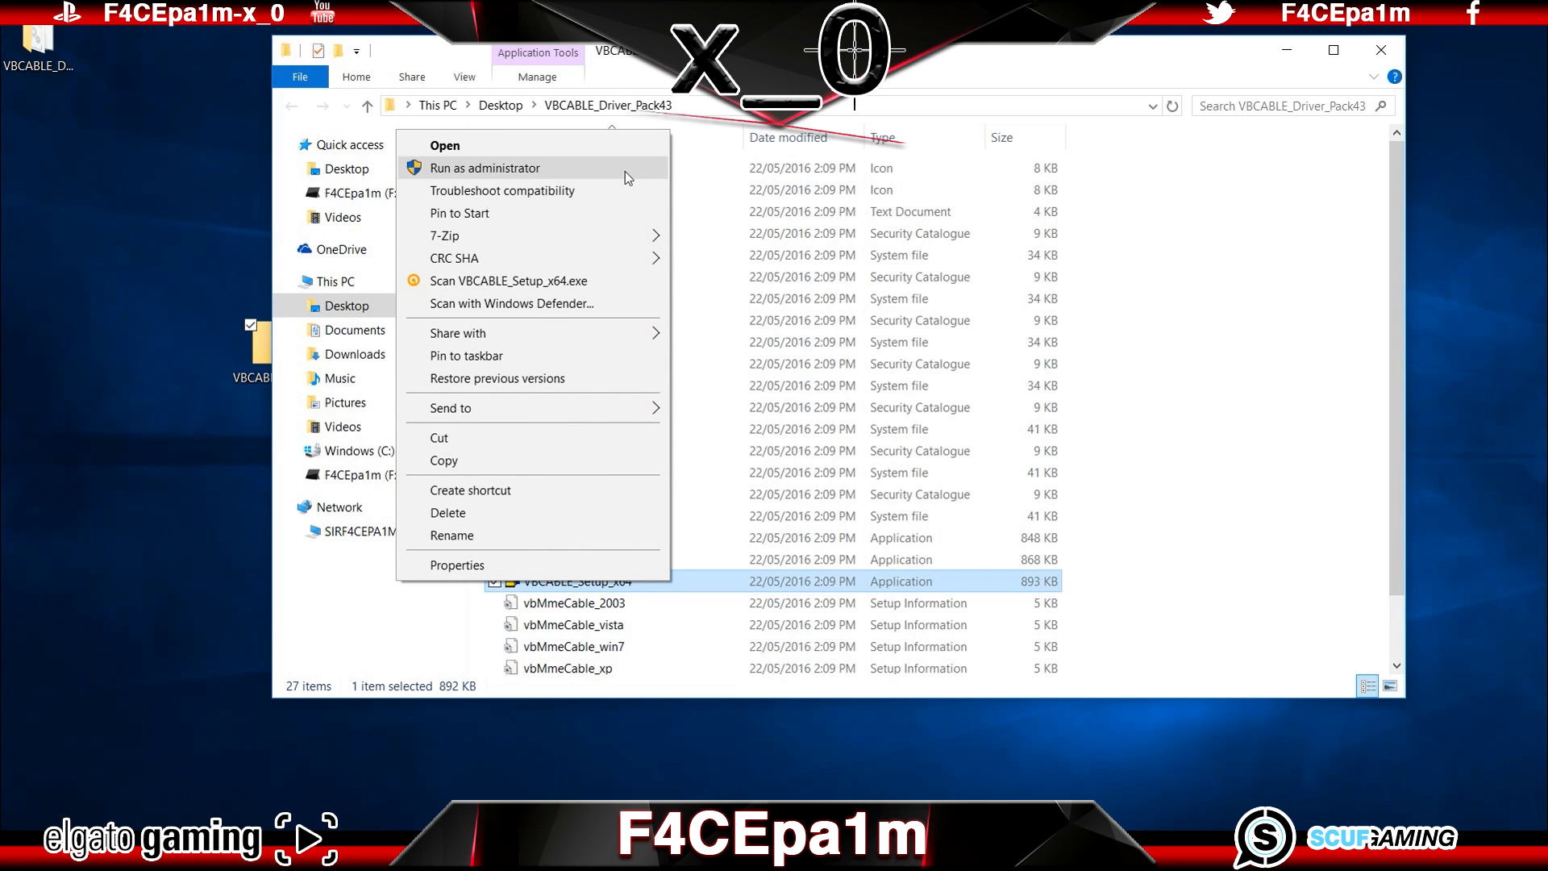
pyautogui.click(819, 97)
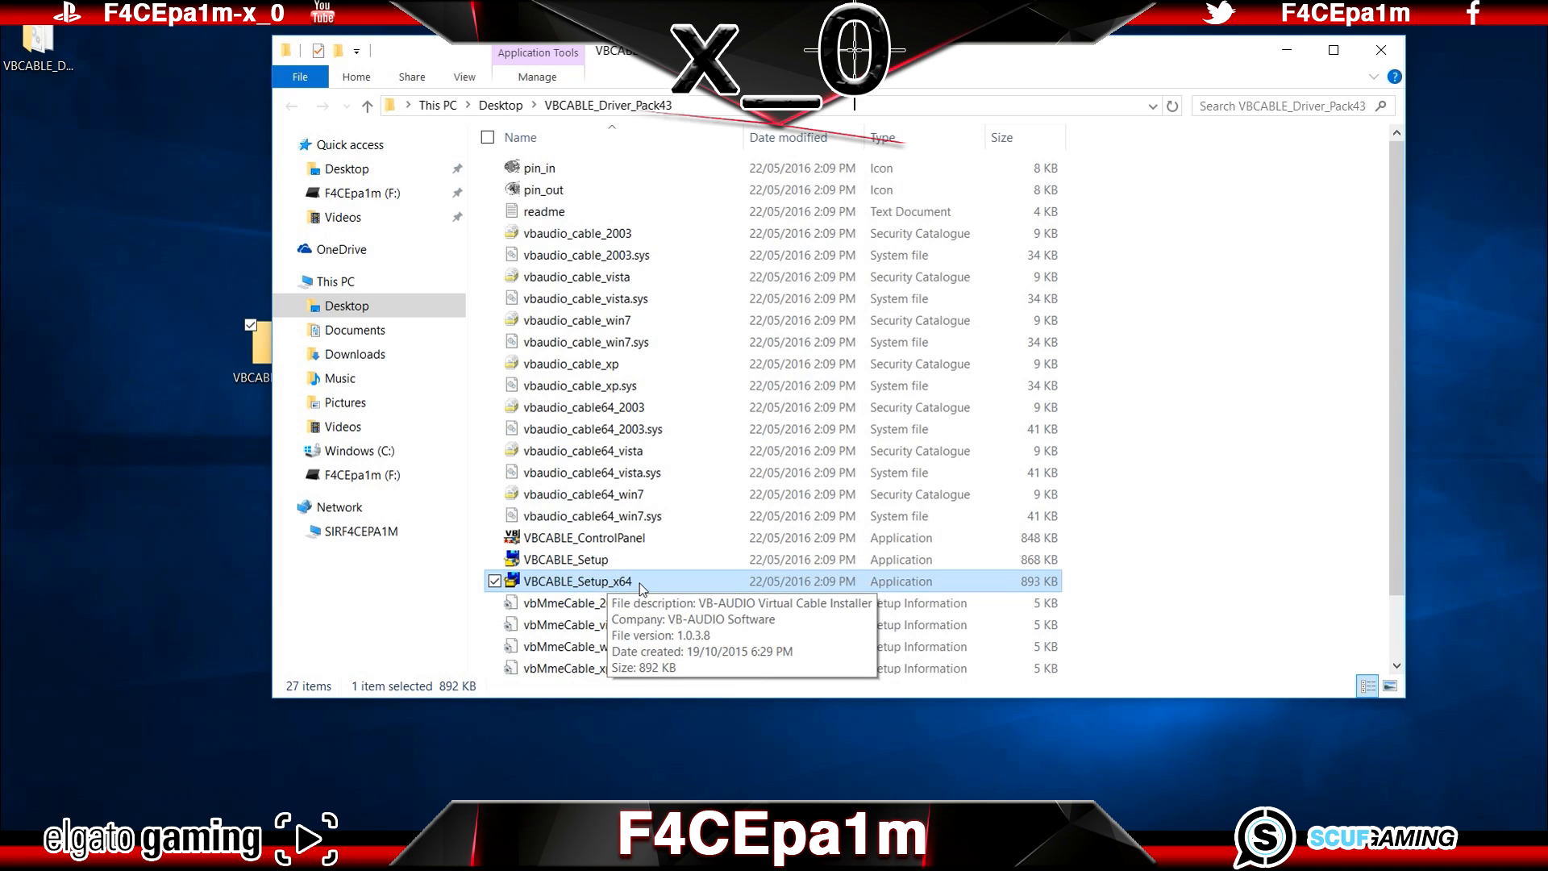
pyautogui.click(641, 560)
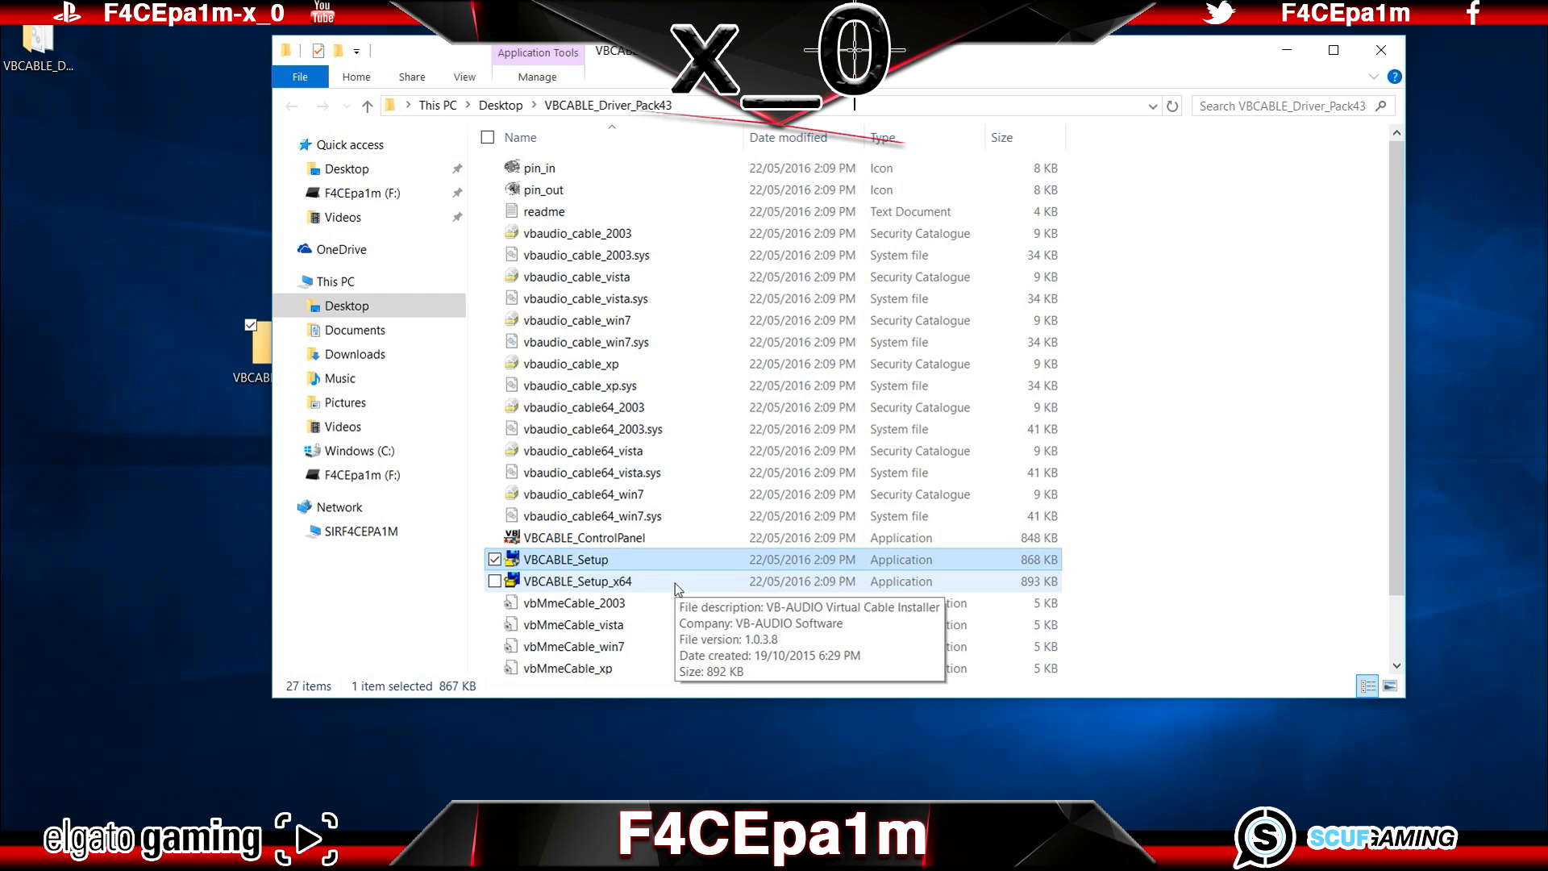
pyautogui.click(1287, 50)
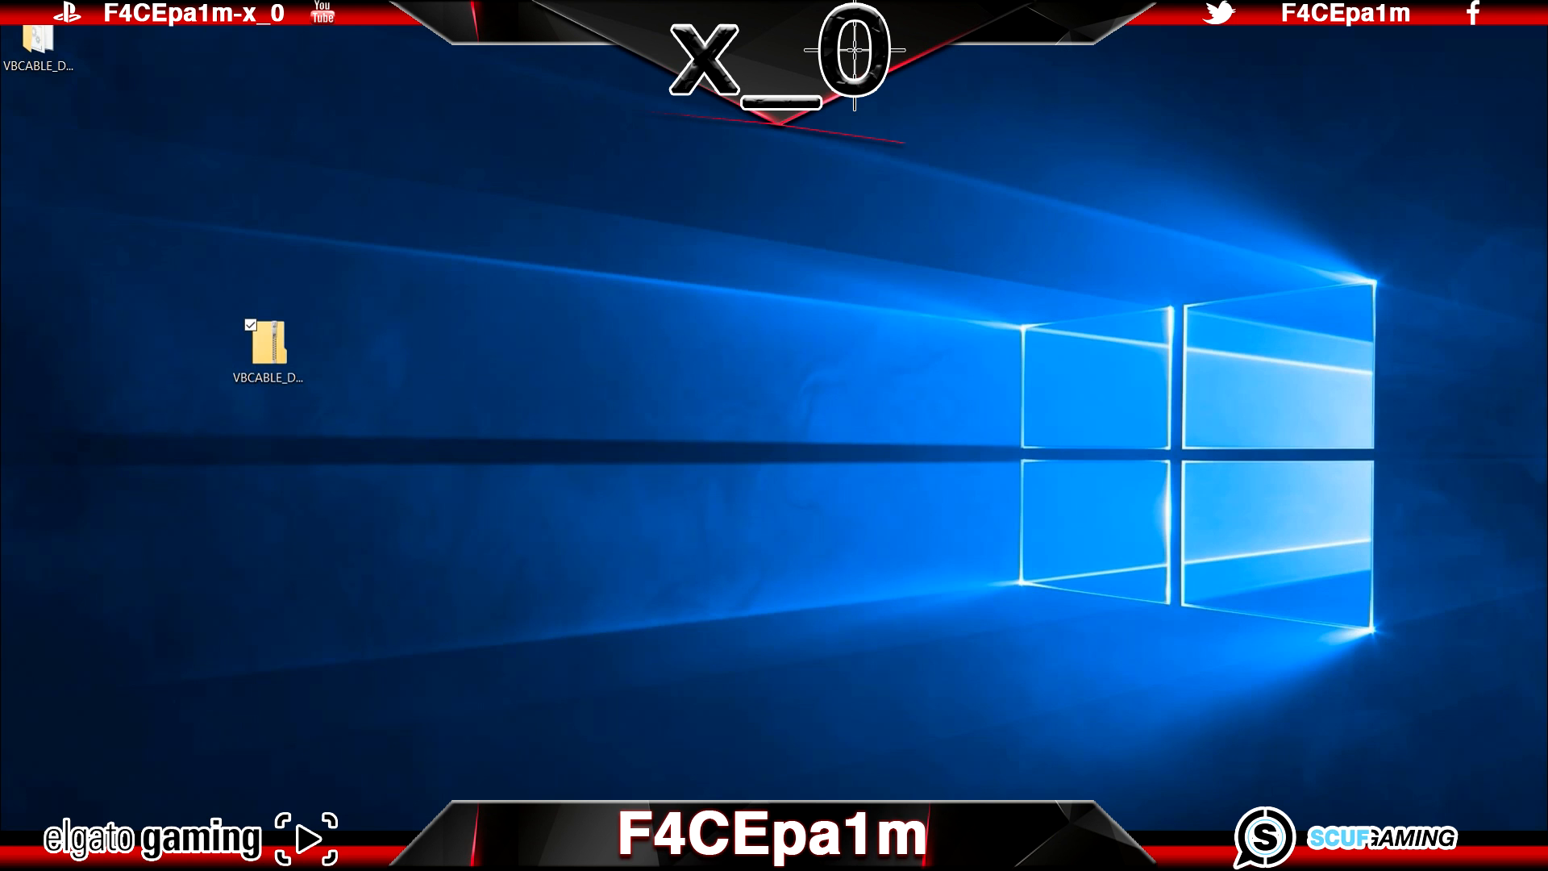
# Step: Look at the restart option among the computer's power options
pyautogui.press('super')
pyautogui.click(79, 769)
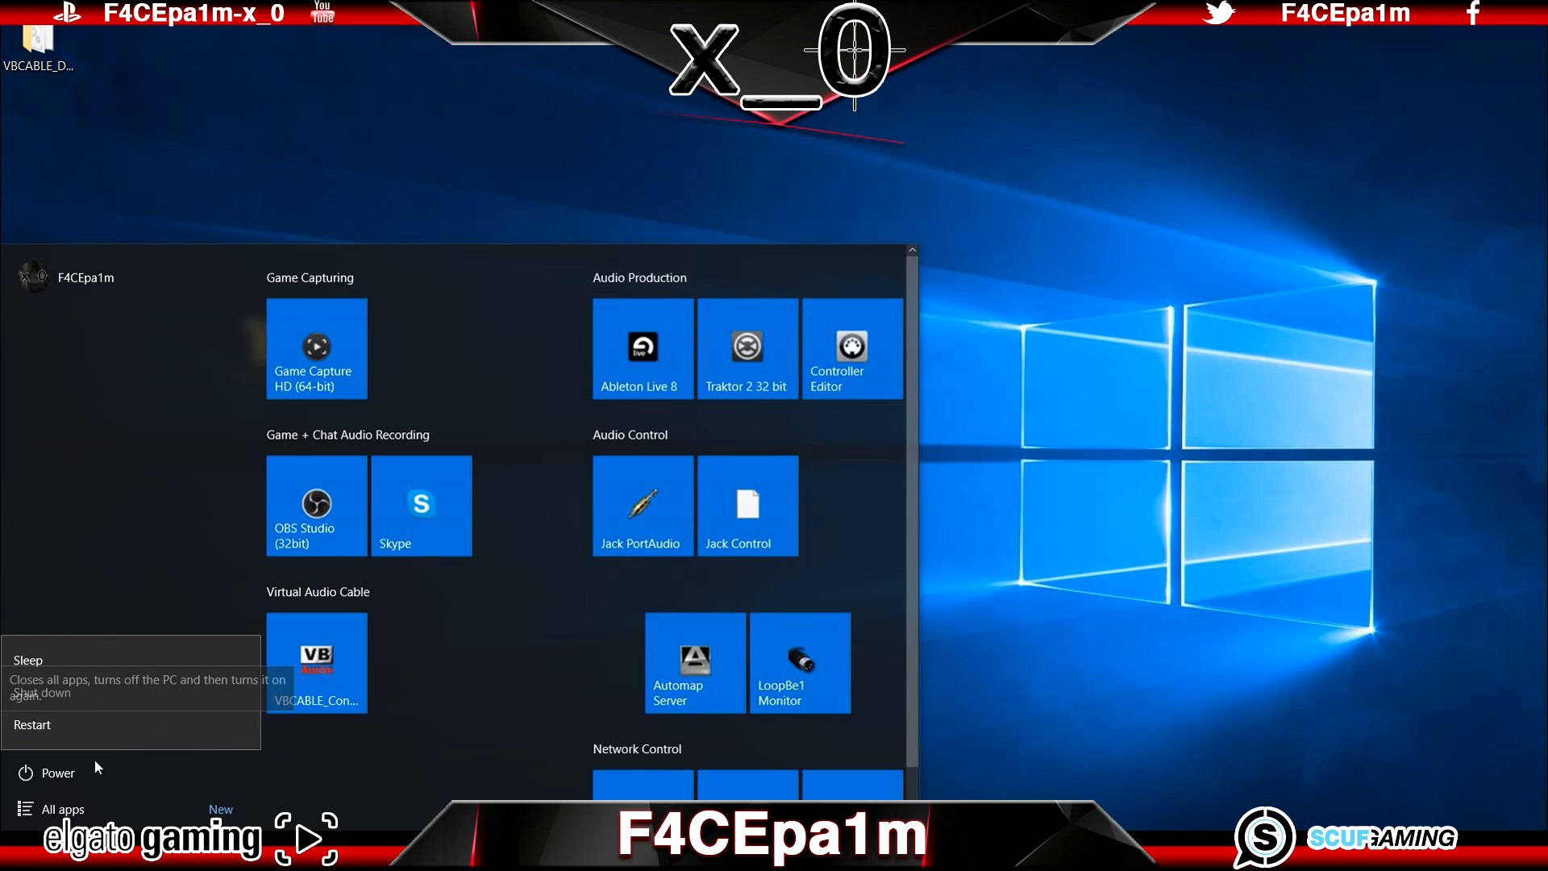
pyautogui.click(23, 851)
# Step: Switch back to Chrome, search the web for "obs" and open the Open Broadcaster Software website
pyautogui.moveTo(74, 851)
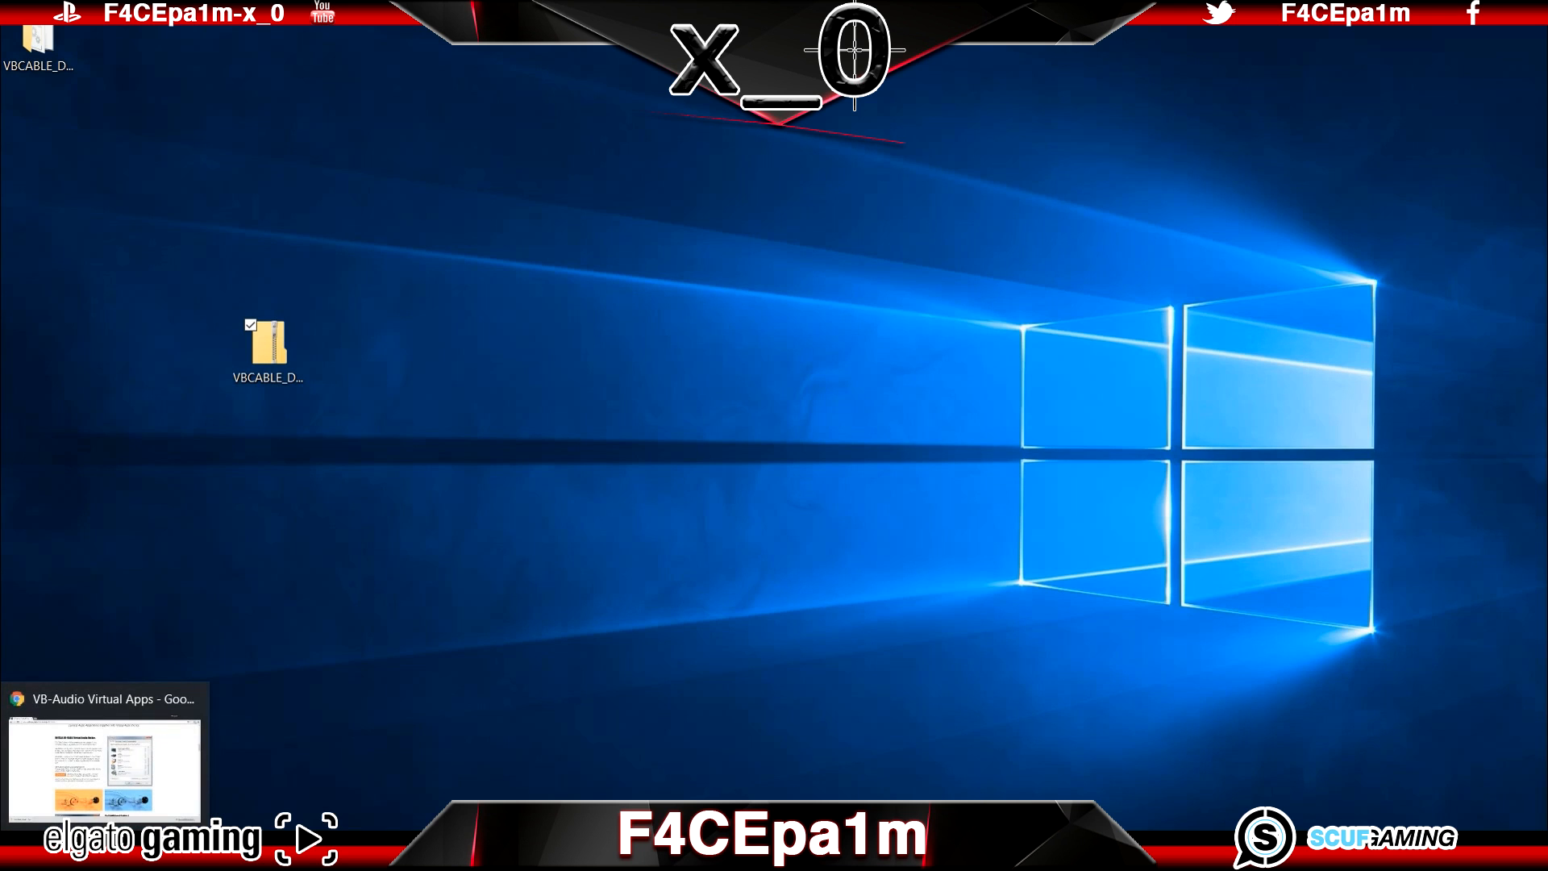
pyautogui.click(202, 692)
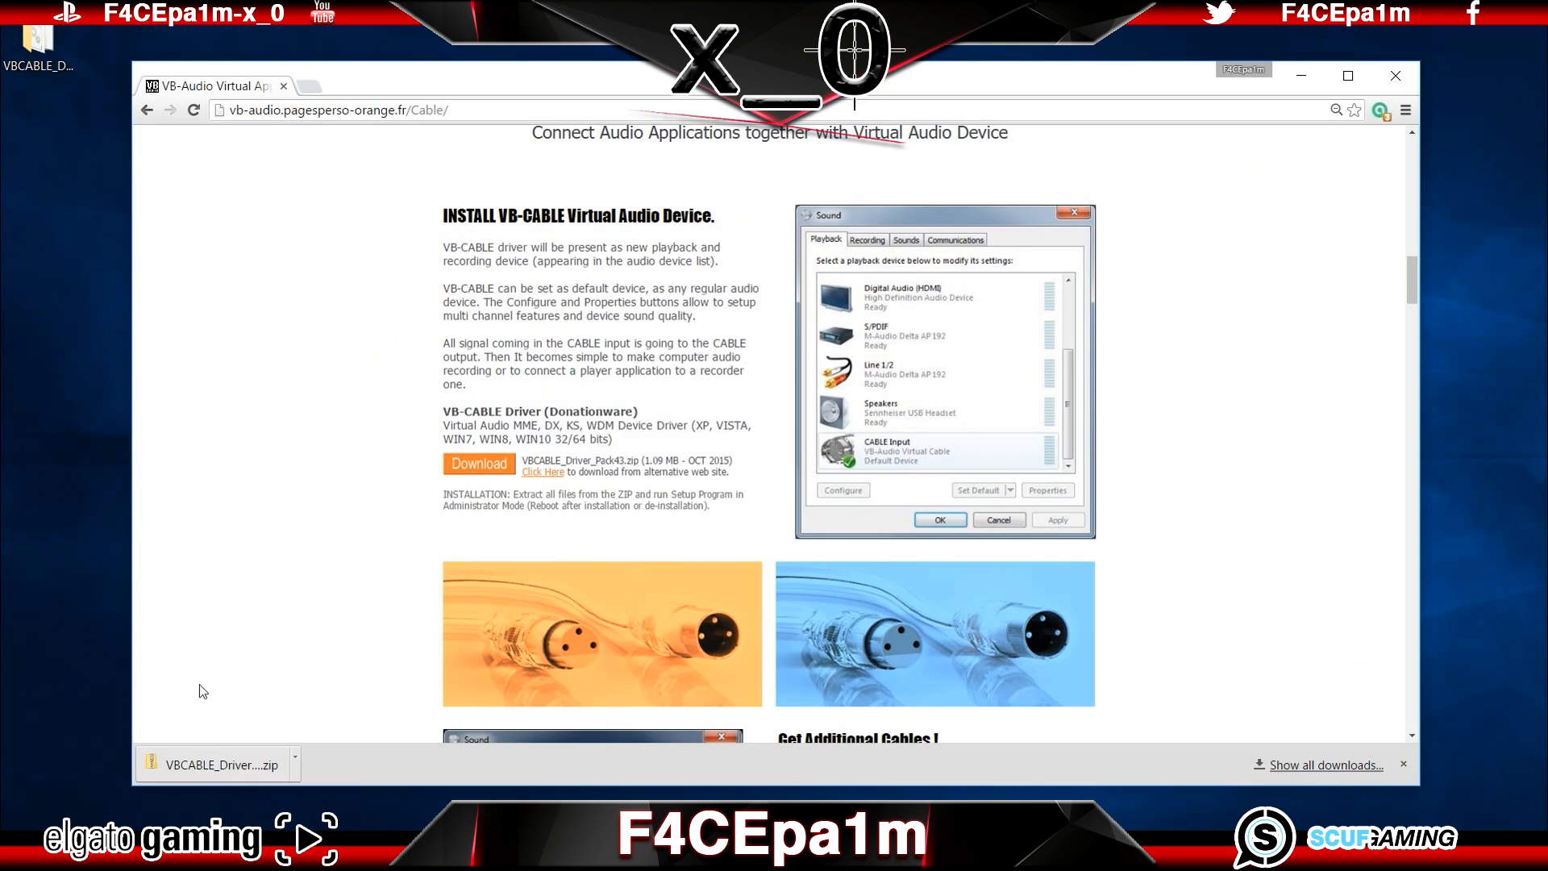
pyautogui.click(682, 111)
pyautogui.write('obs')
pyautogui.press('Return')
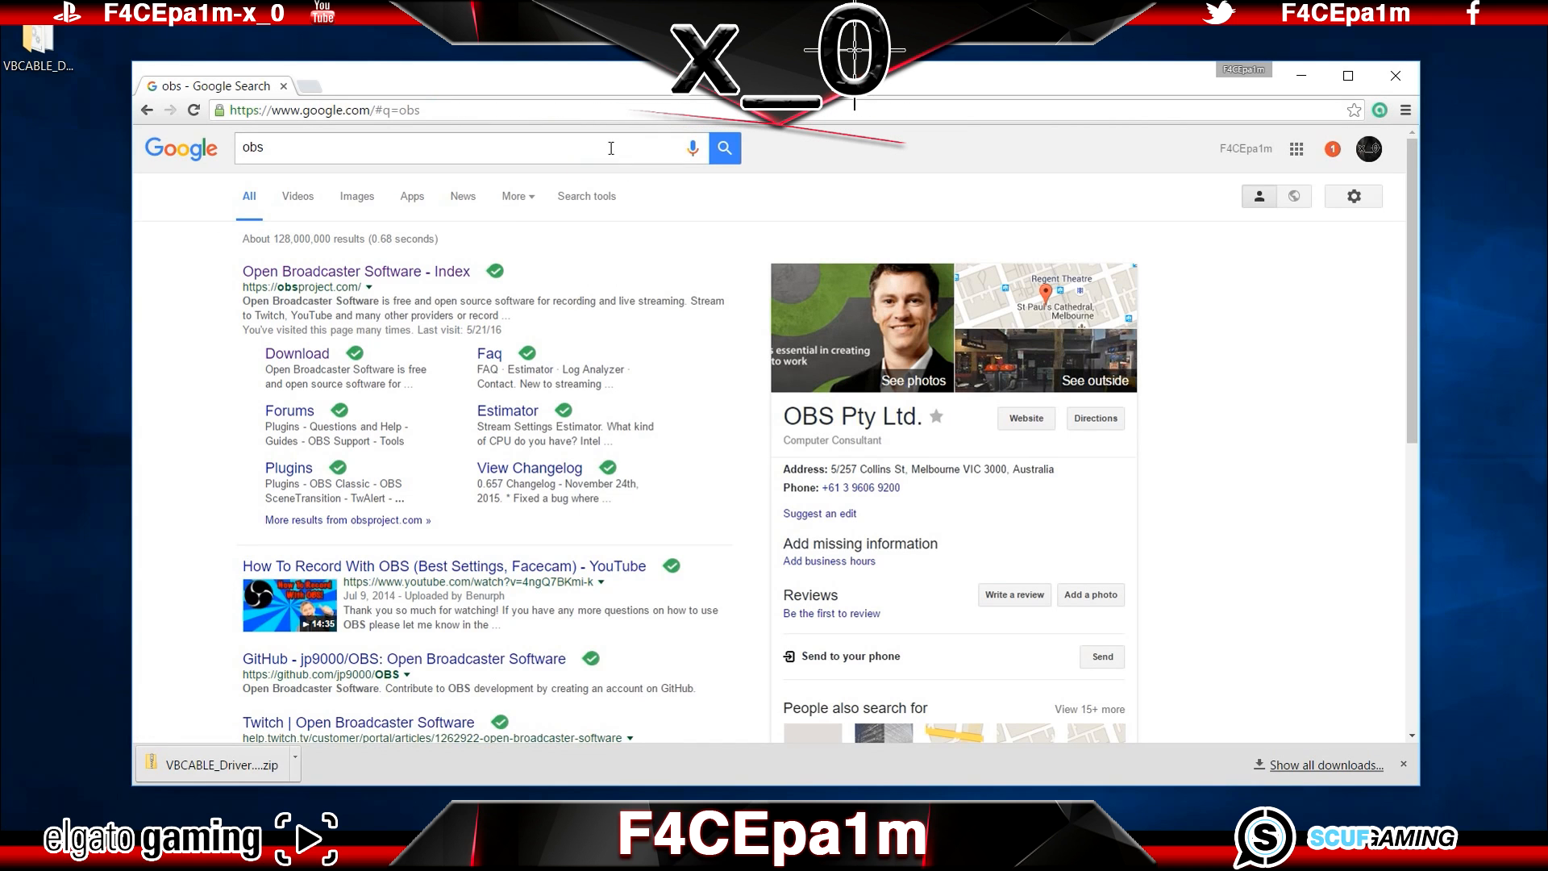
pyautogui.click(440, 274)
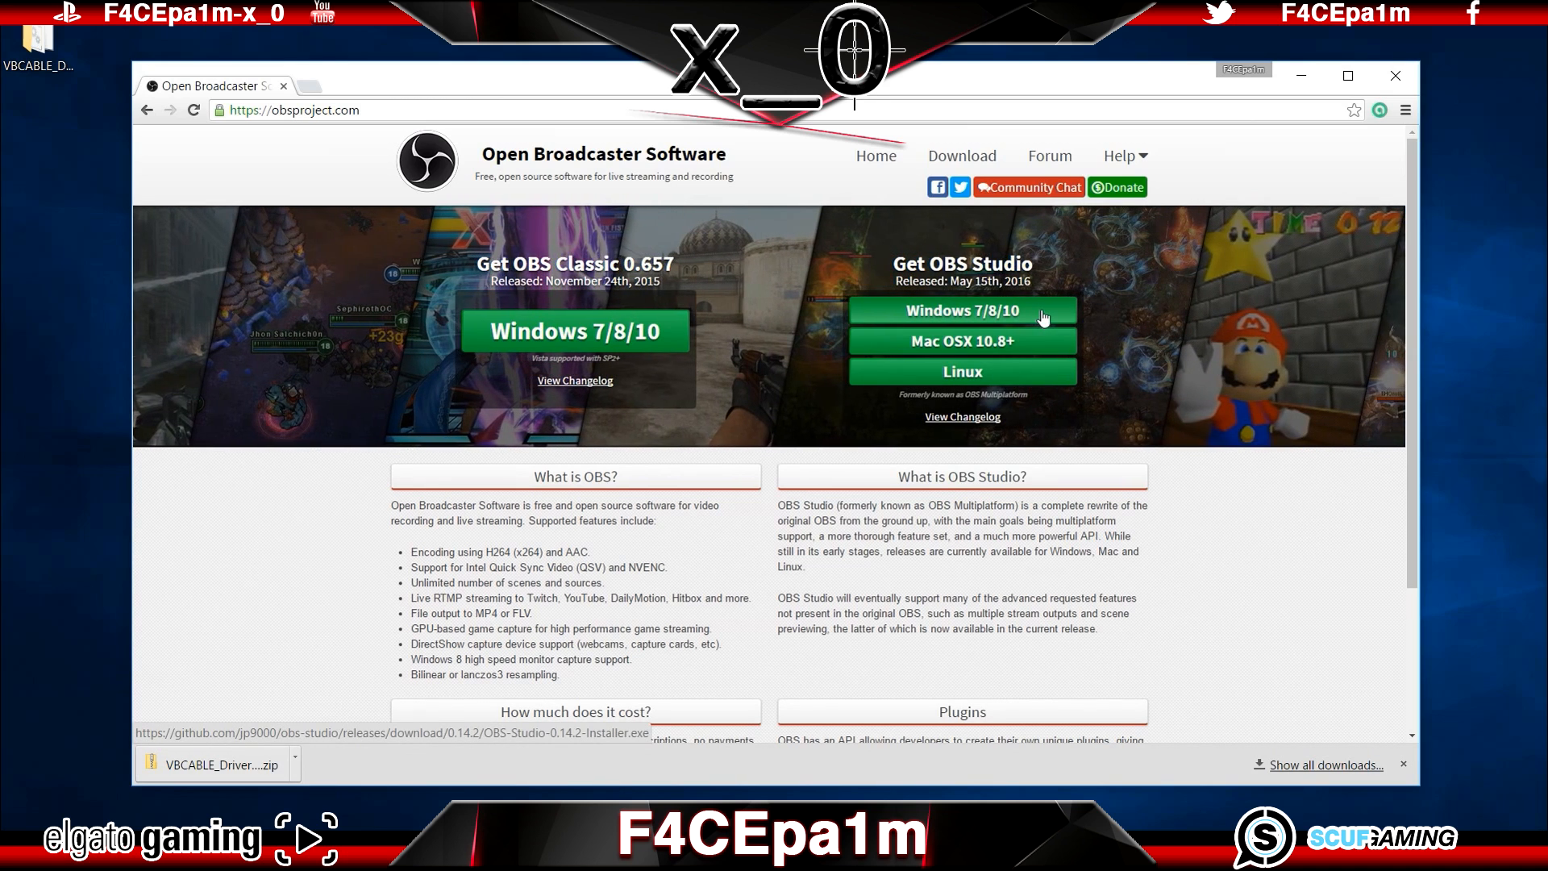
# Step: Download the OBS Studio installer for Windows 7/8/10 and run it from the desktop as administrator
pyautogui.click(1042, 317)
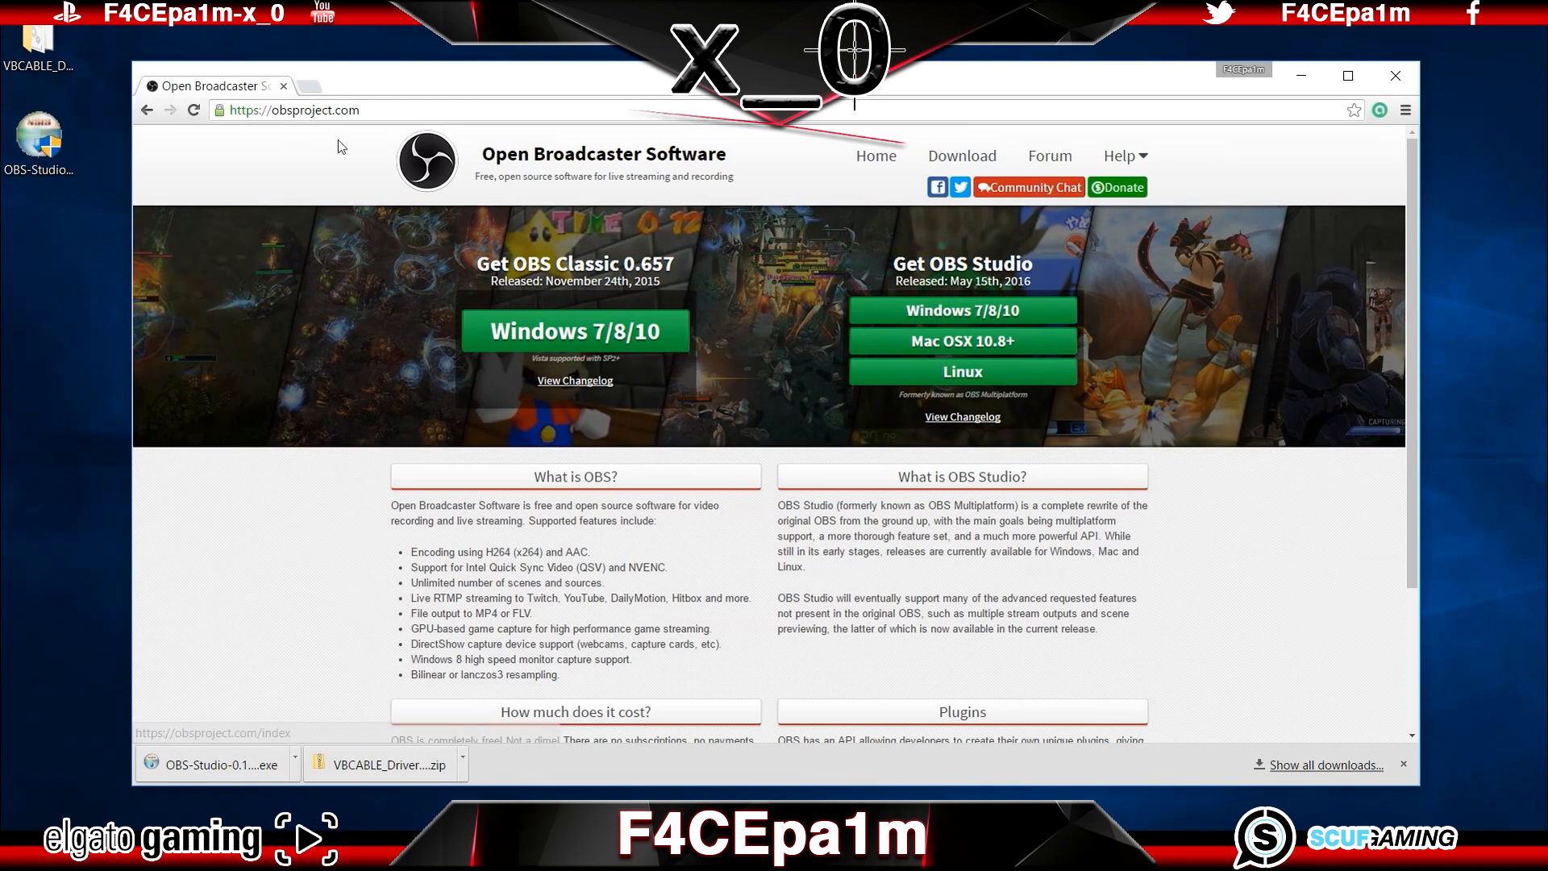
pyautogui.rightClick(3, 134)
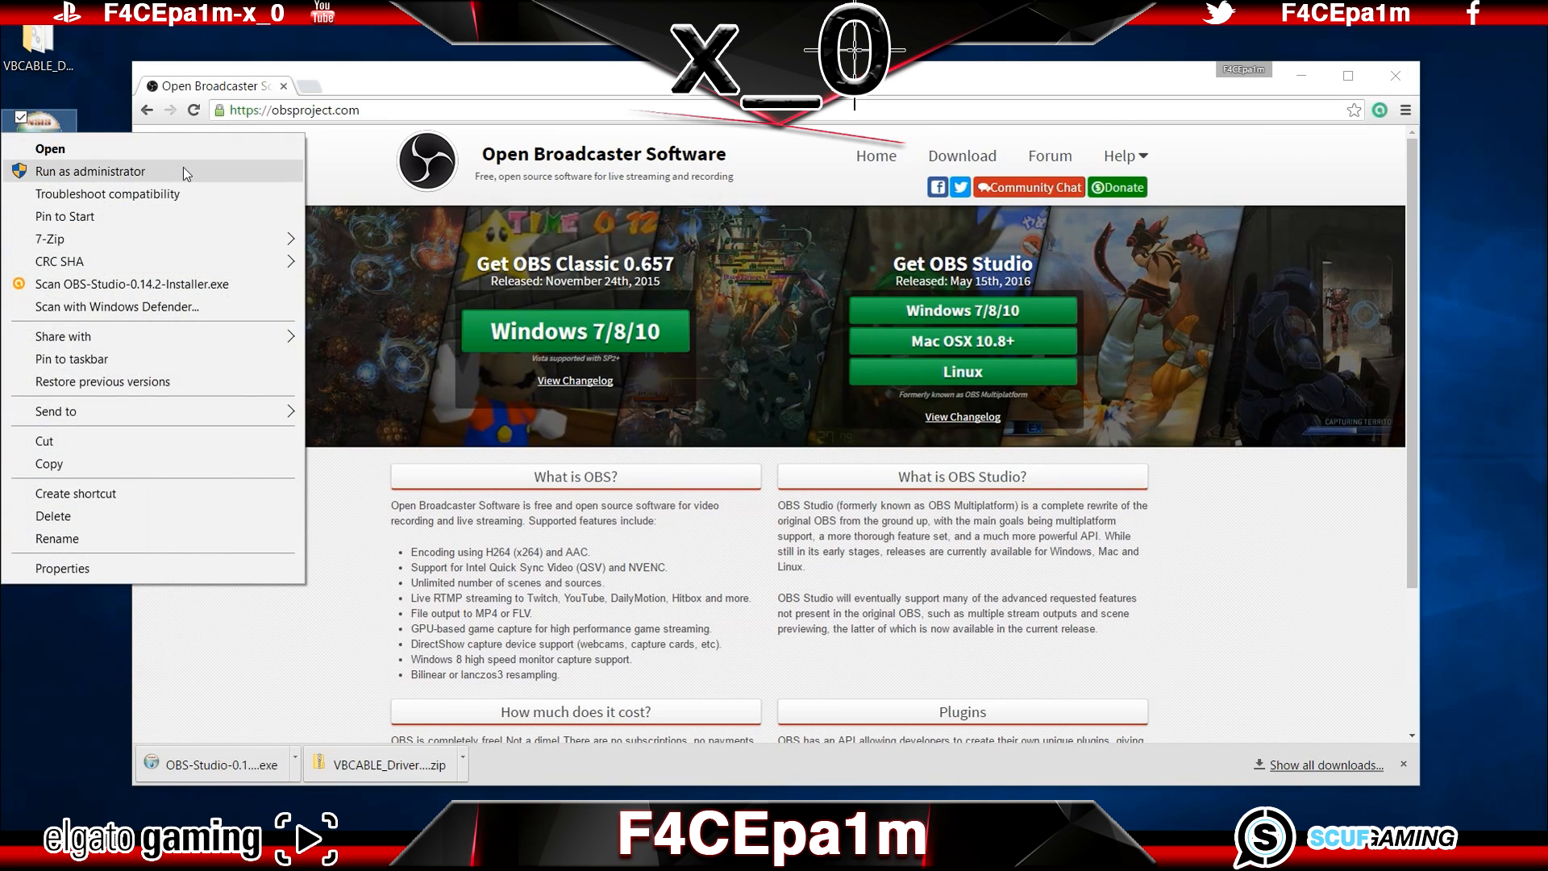
pyautogui.click(185, 172)
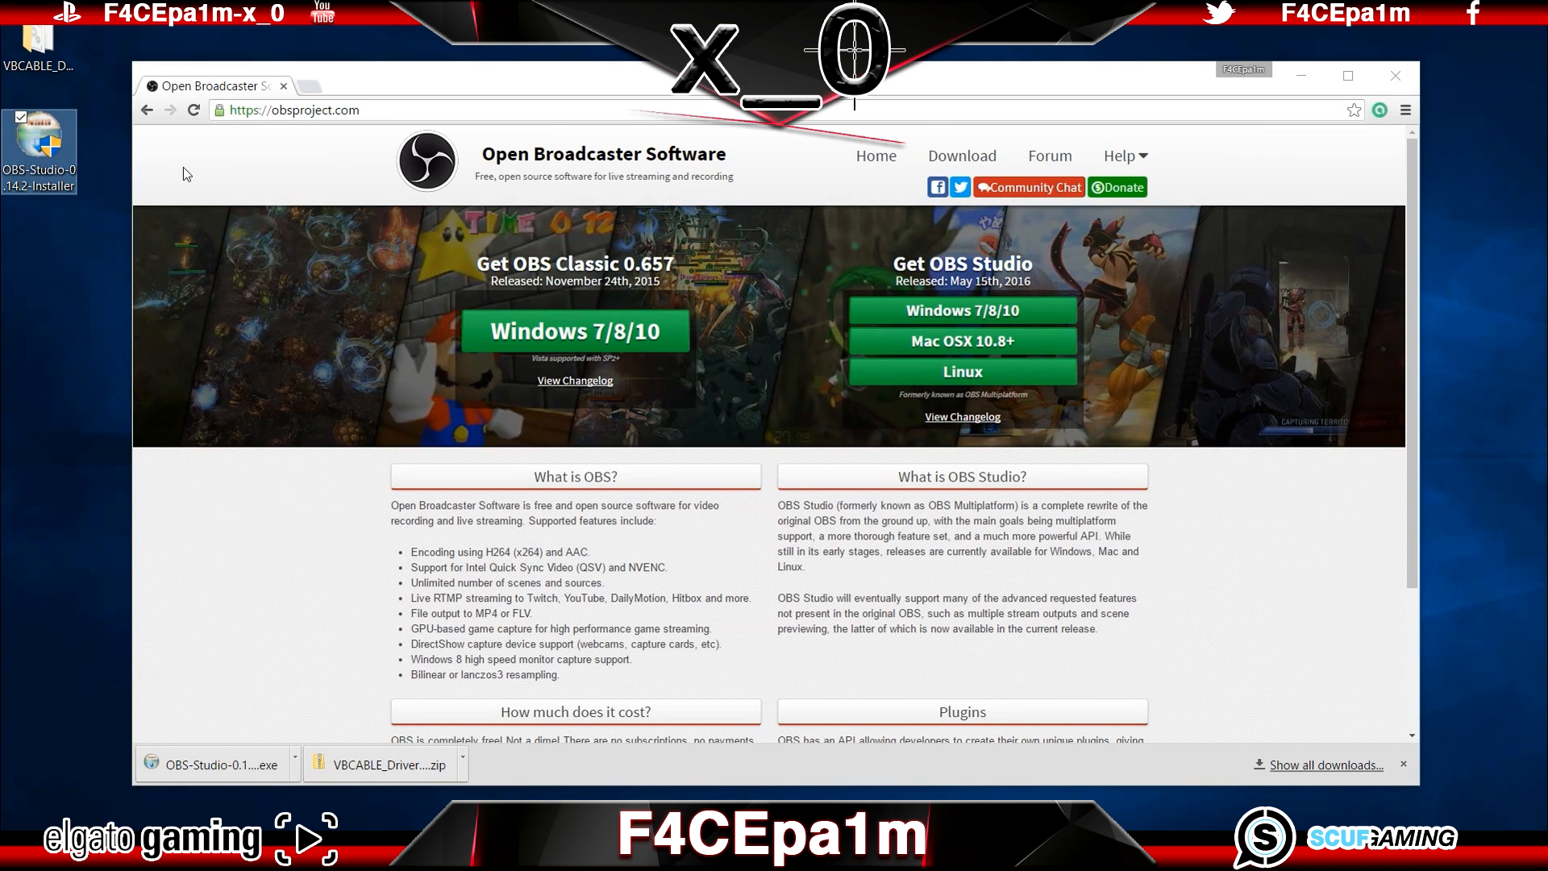
pyautogui.click(942, 463)
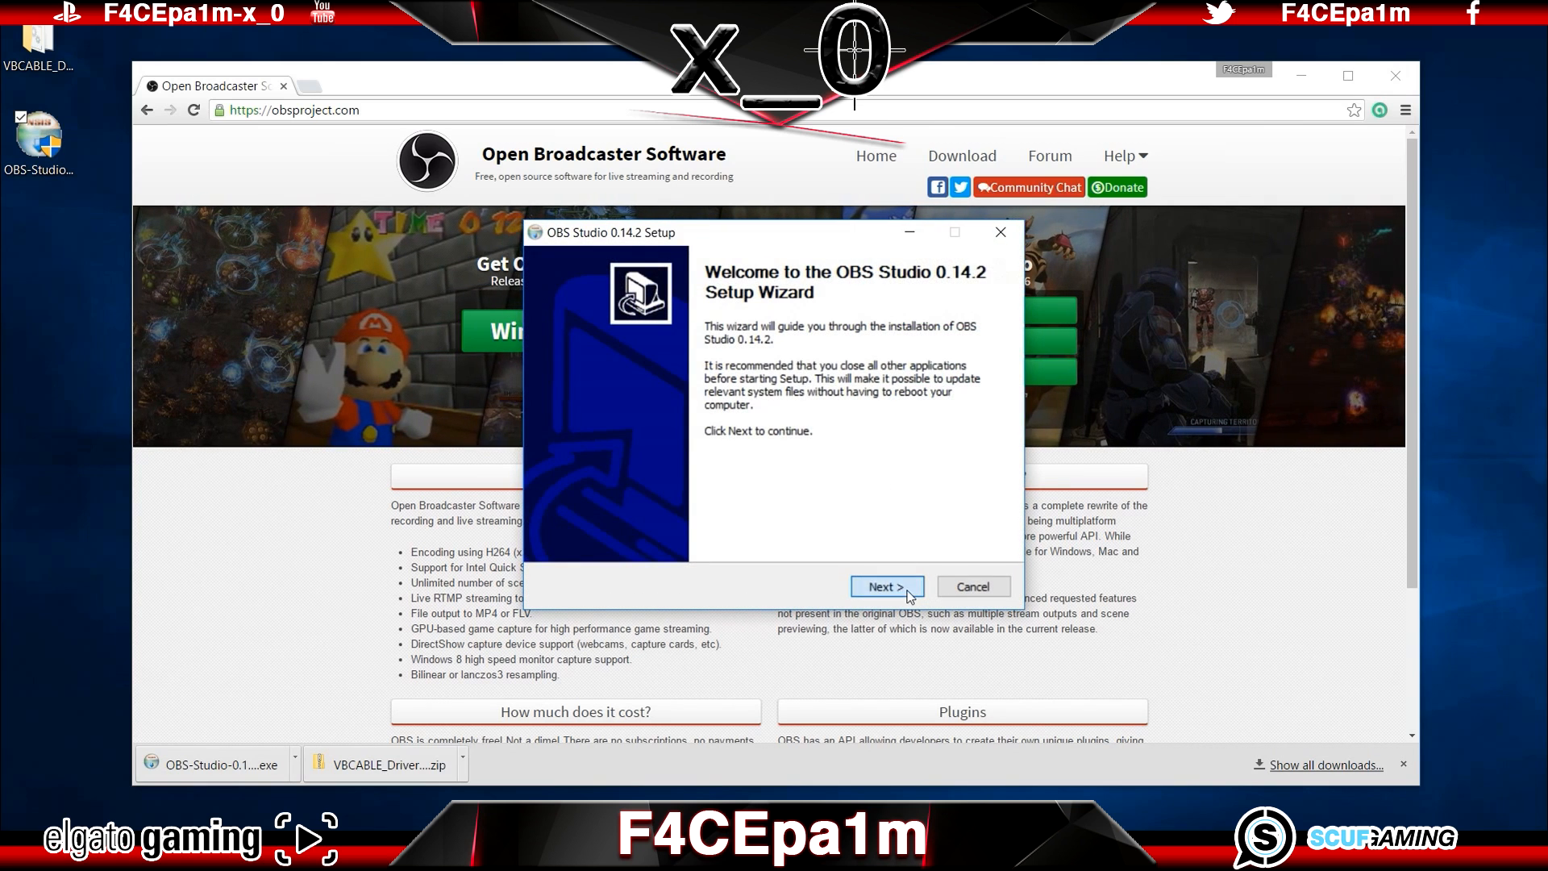
# Step: Install OBS Studio 0.14.2 in the default folder and finish the setup with the option to run the program turned off
pyautogui.click(908, 594)
pyautogui.click(909, 594)
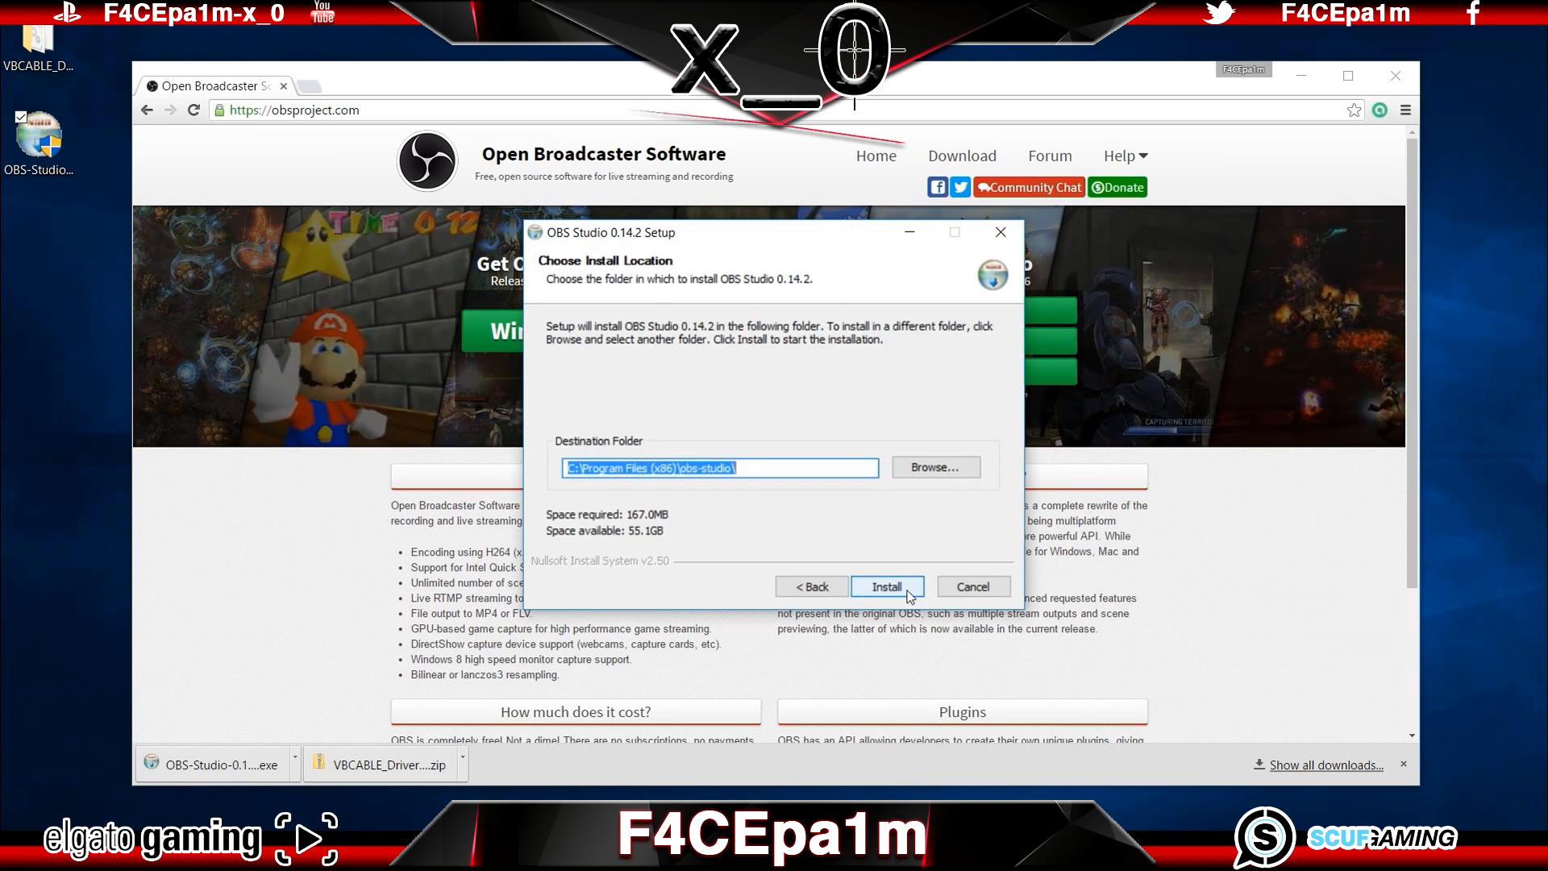
pyautogui.click(908, 592)
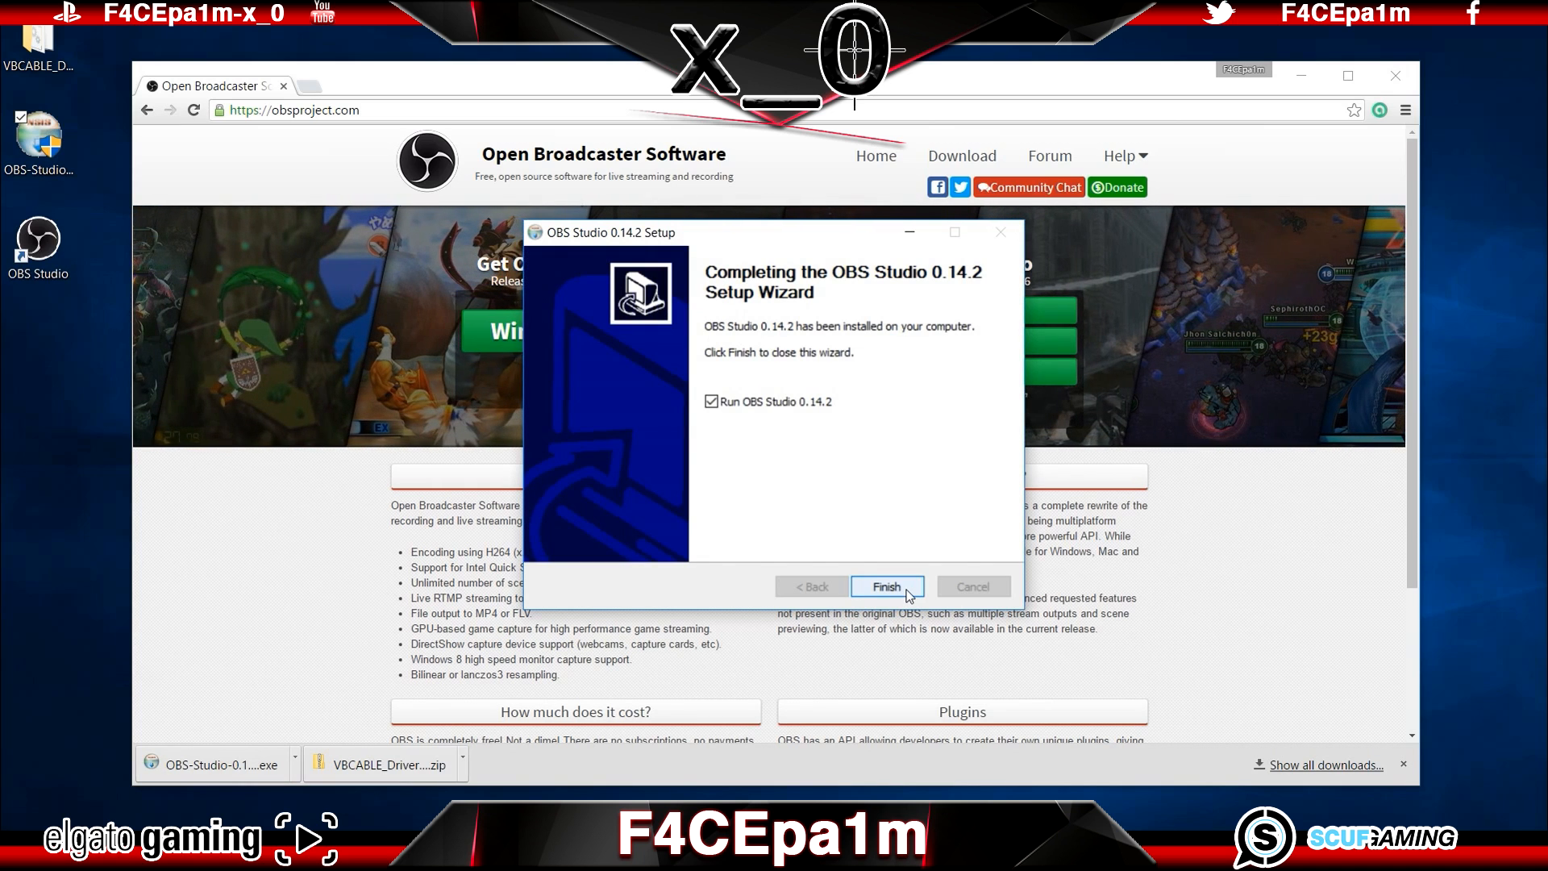
pyautogui.click(806, 402)
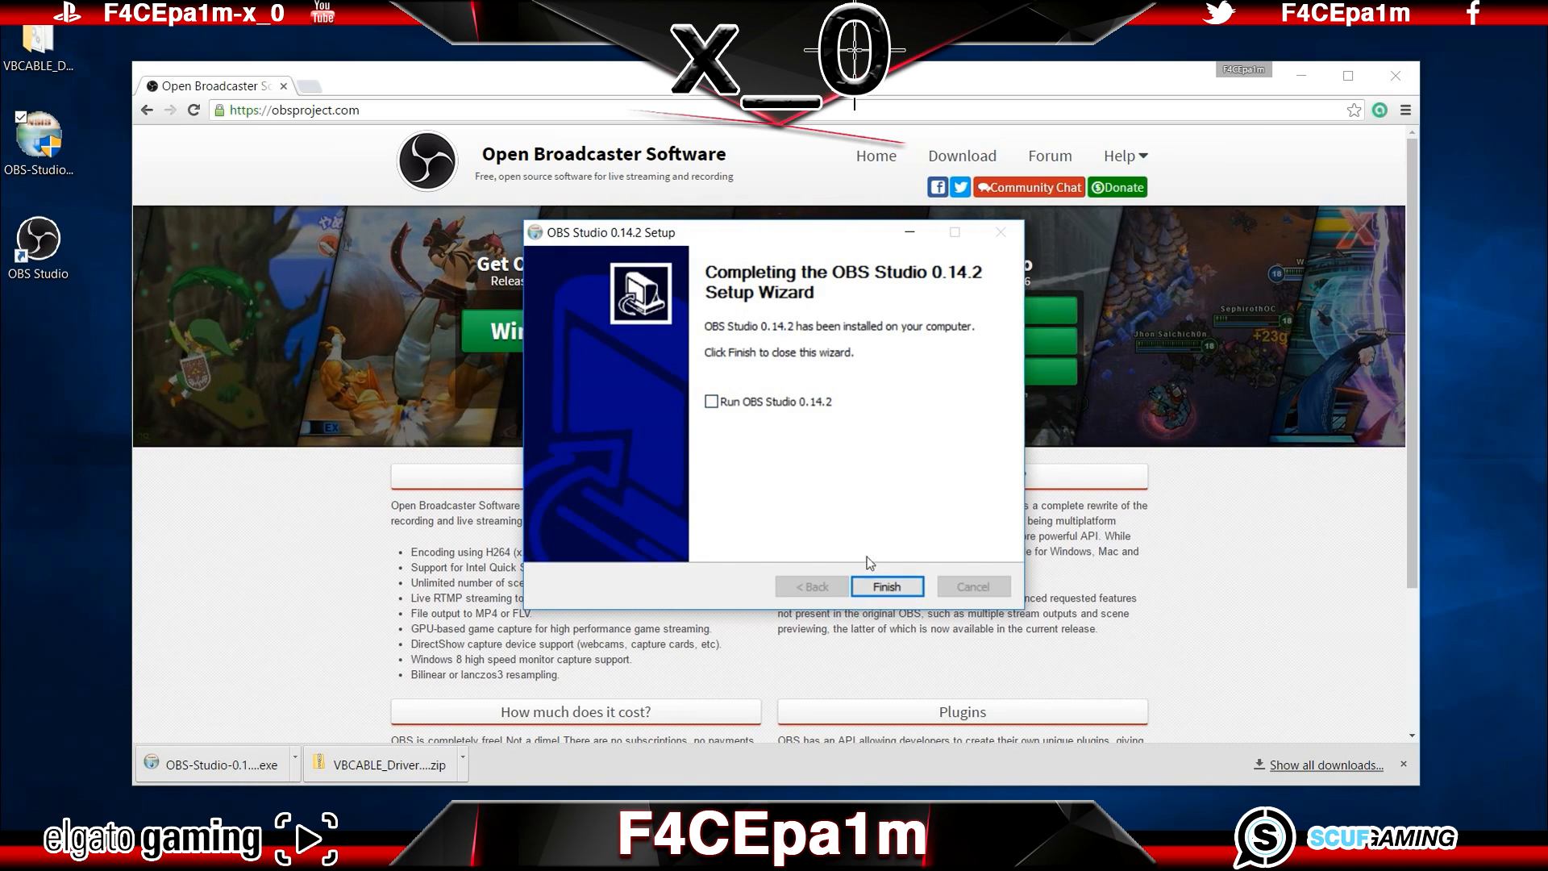
pyautogui.click(895, 586)
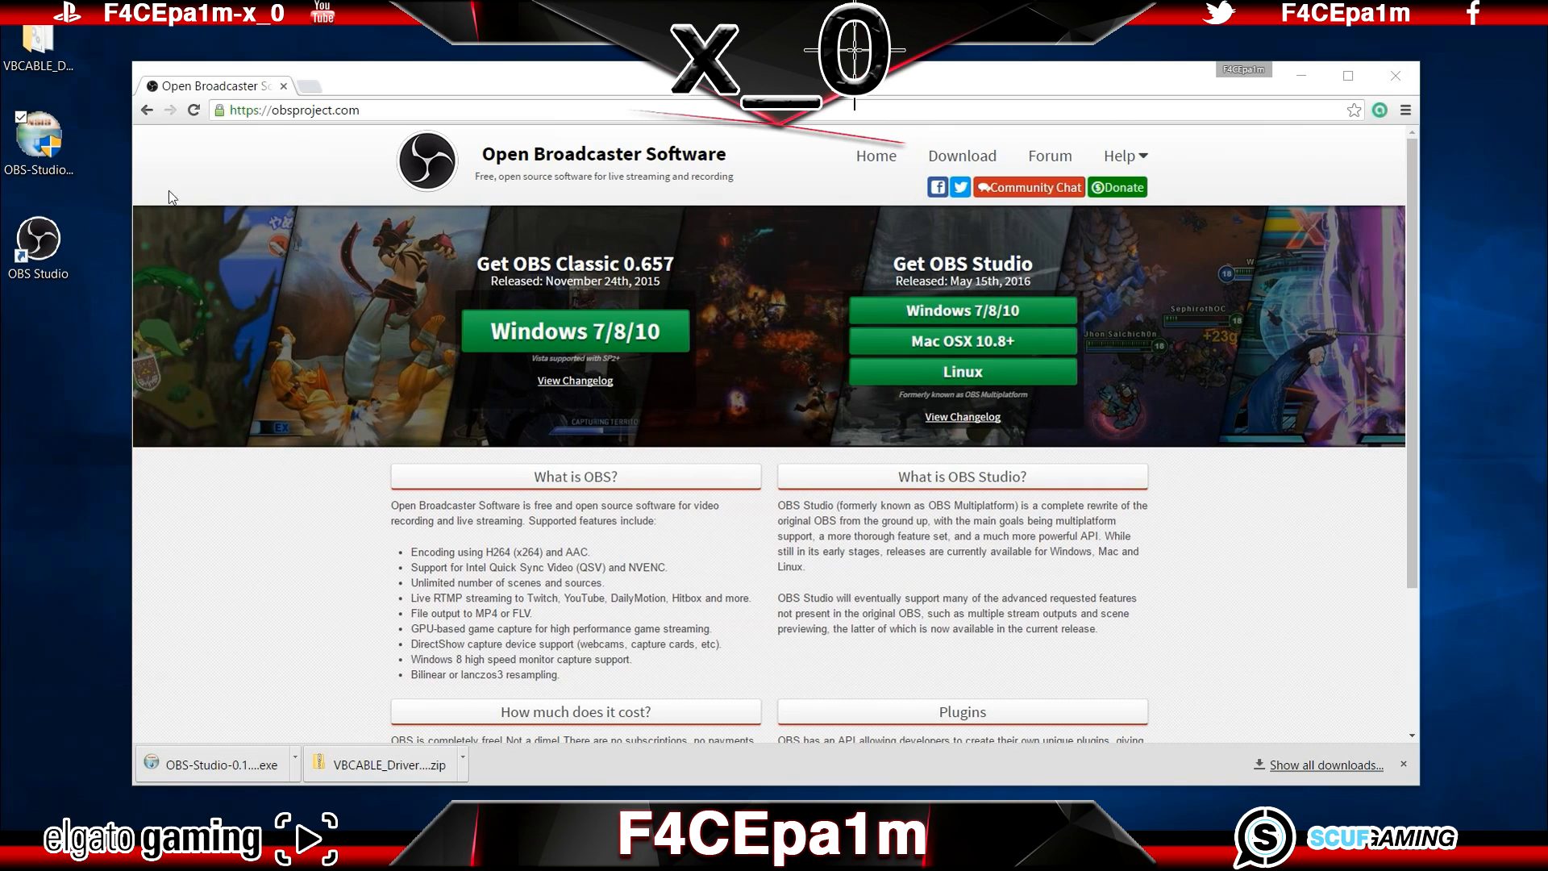
pyautogui.click(42, 250)
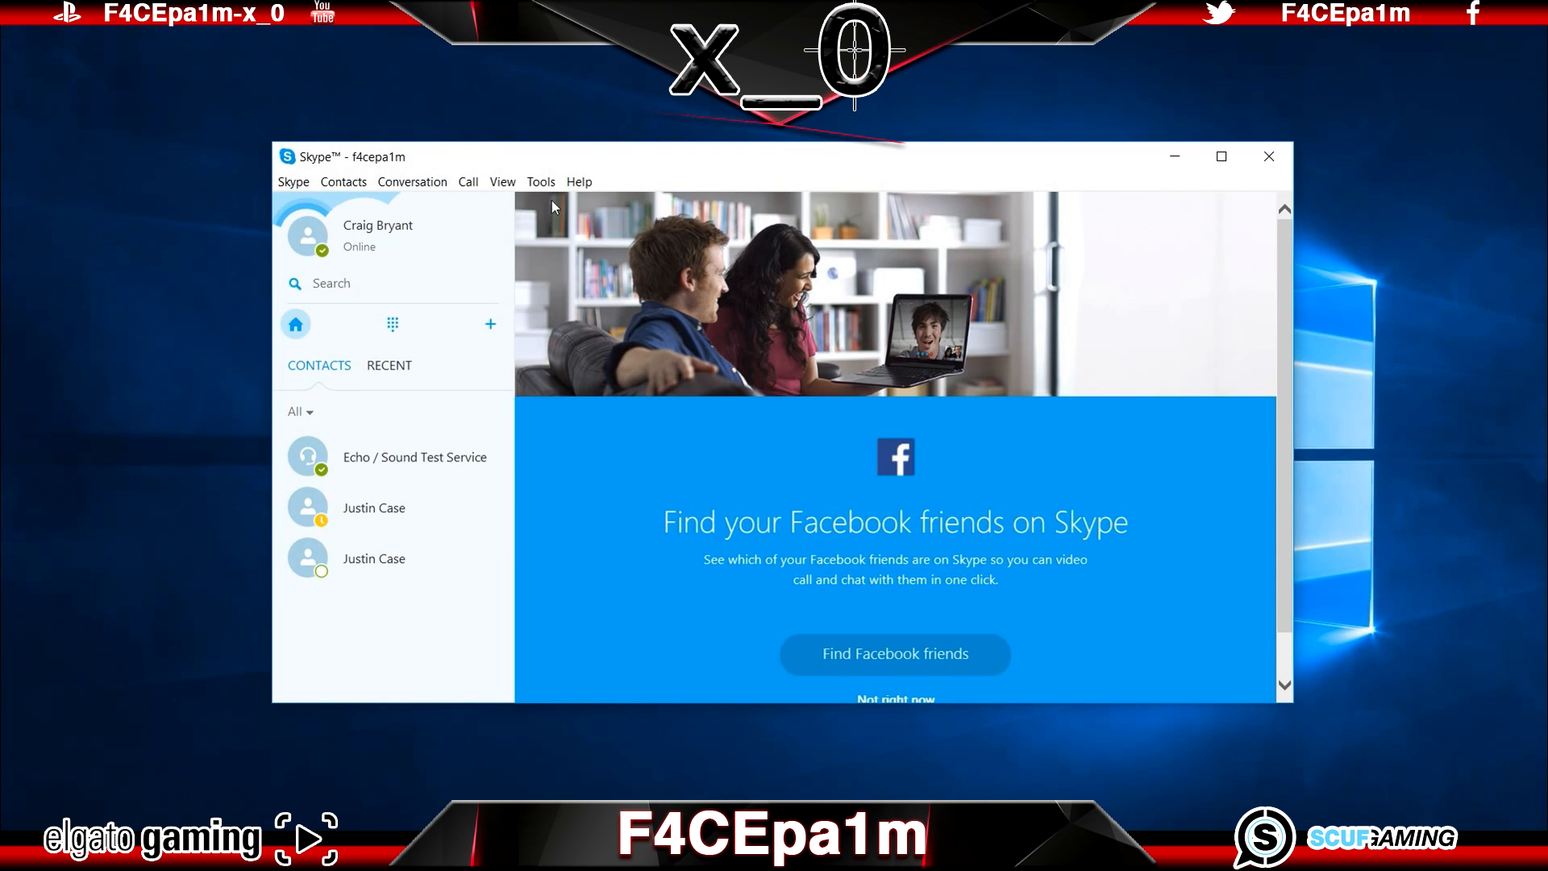
# Step: In Skype's audio settings, choose Microphone (Ear Force Stealth 400 CHAT) as microphone and CABLE Input (VB-Audio Virtual Cable) as speakers
pyautogui.click(541, 182)
pyautogui.click(484, 255)
pyautogui.click(501, 245)
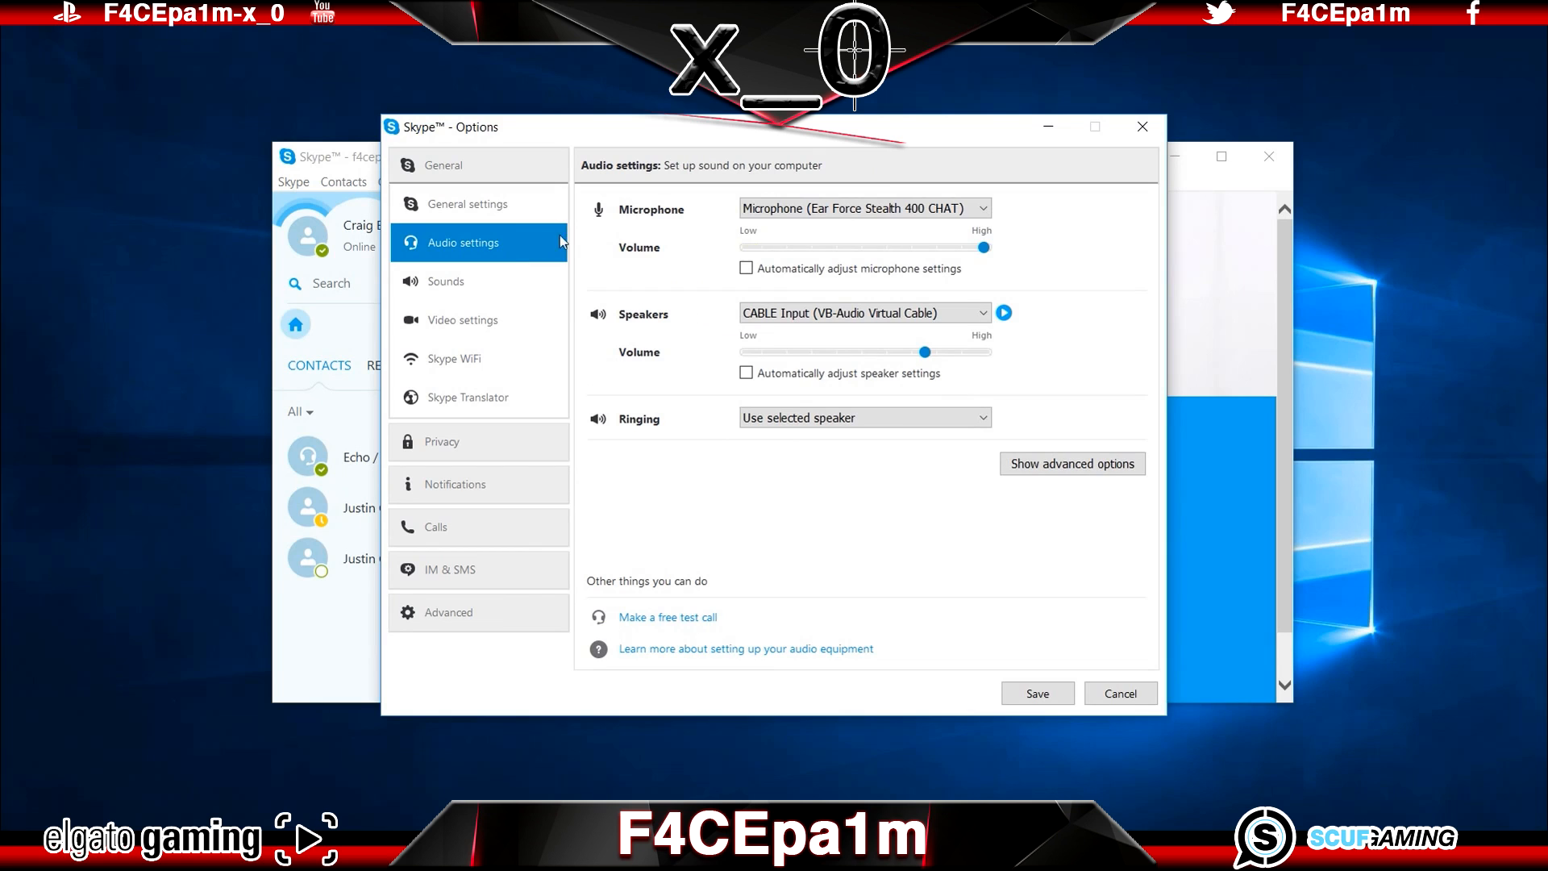
pyautogui.click(981, 209)
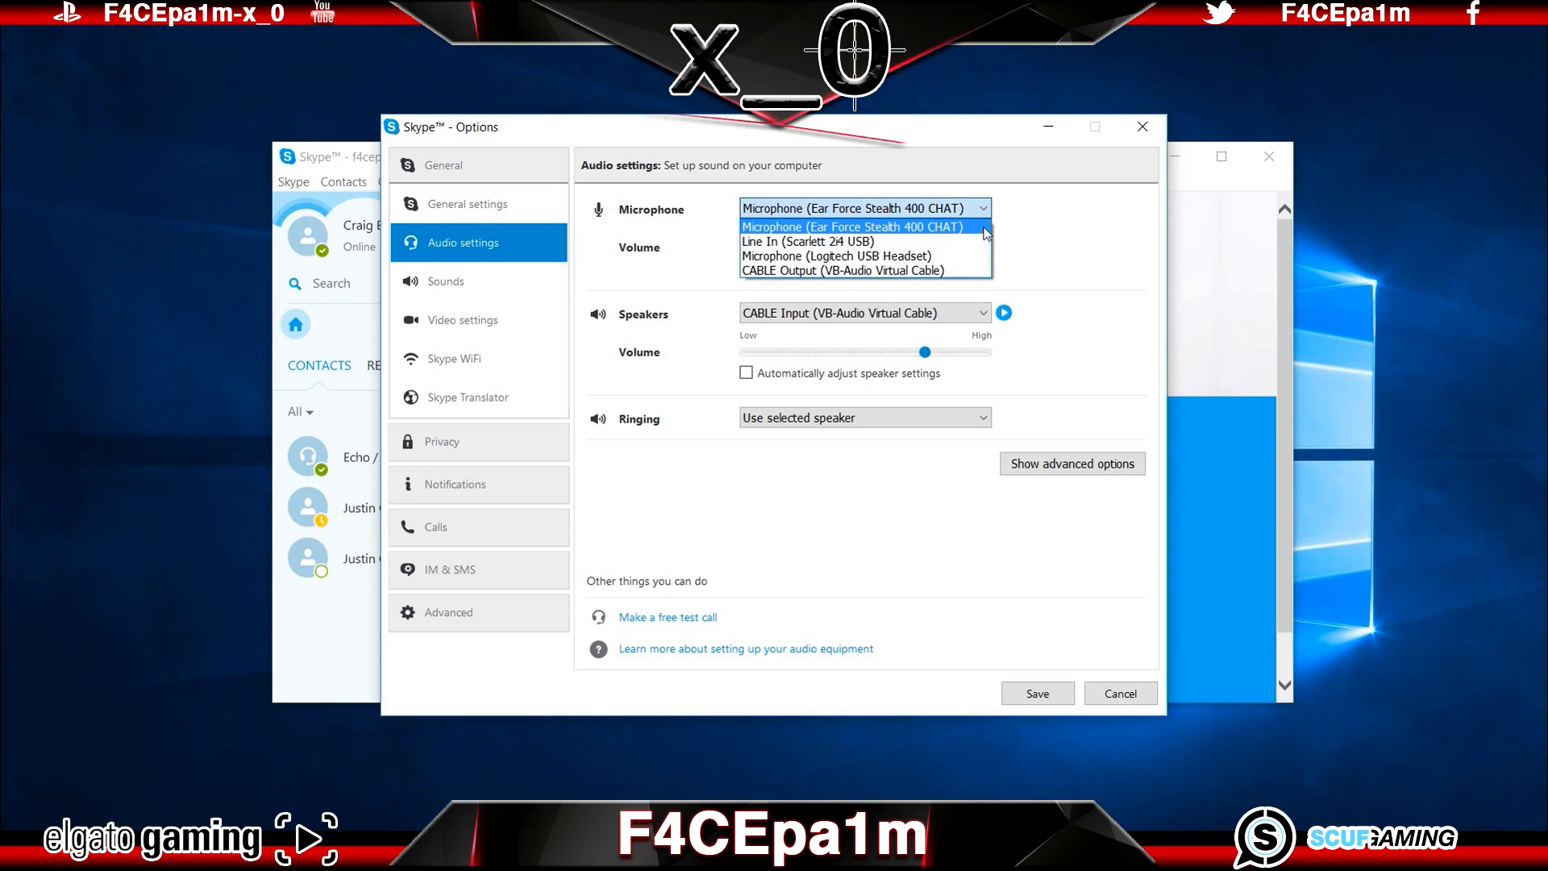
pyautogui.click(986, 230)
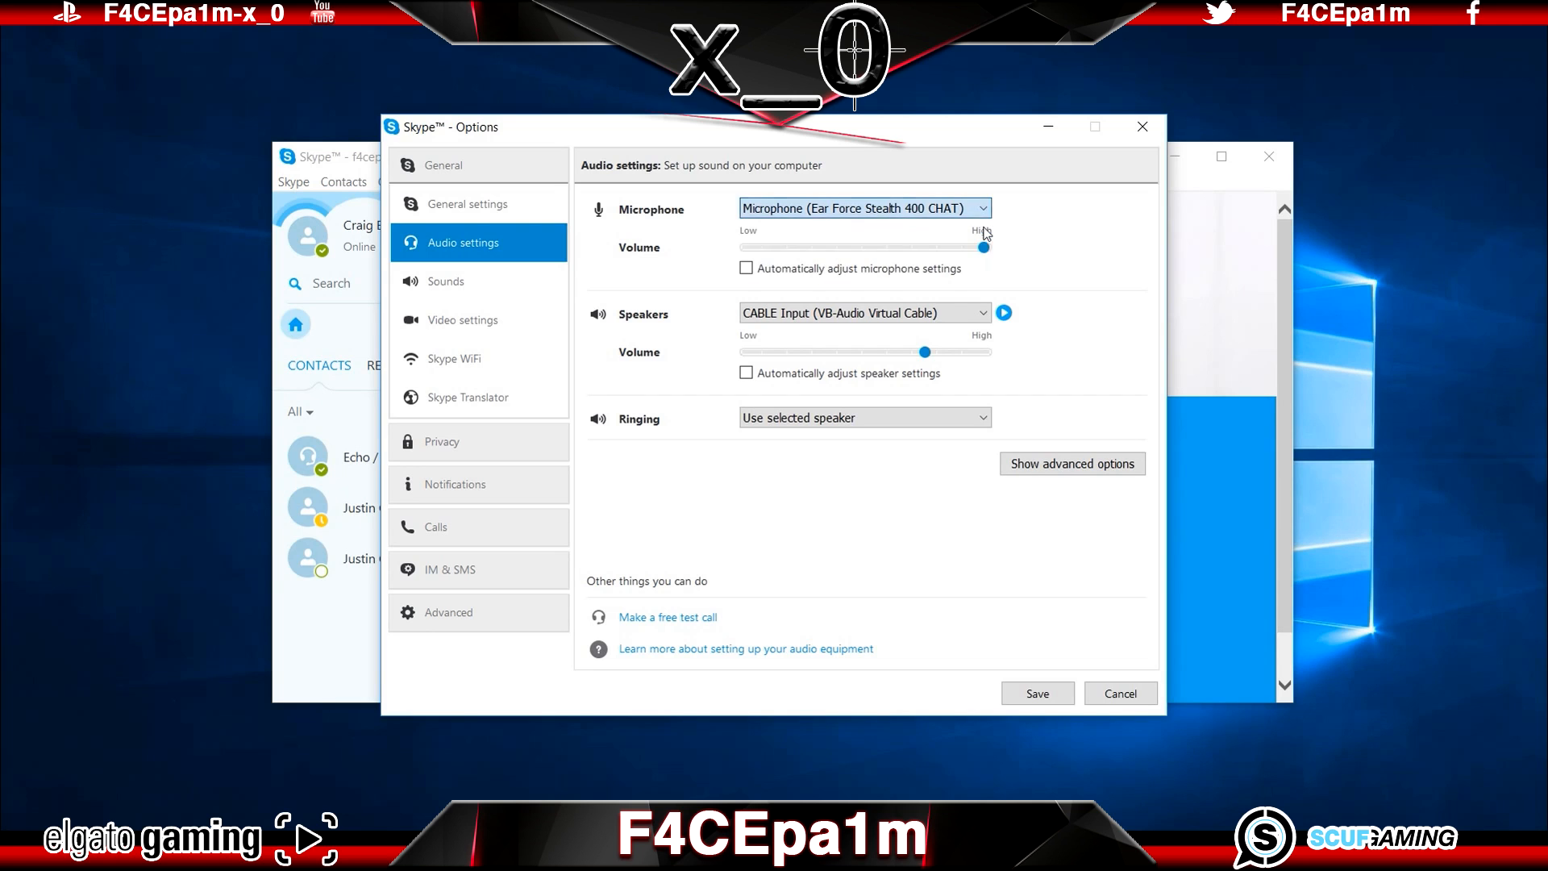
pyautogui.click(984, 314)
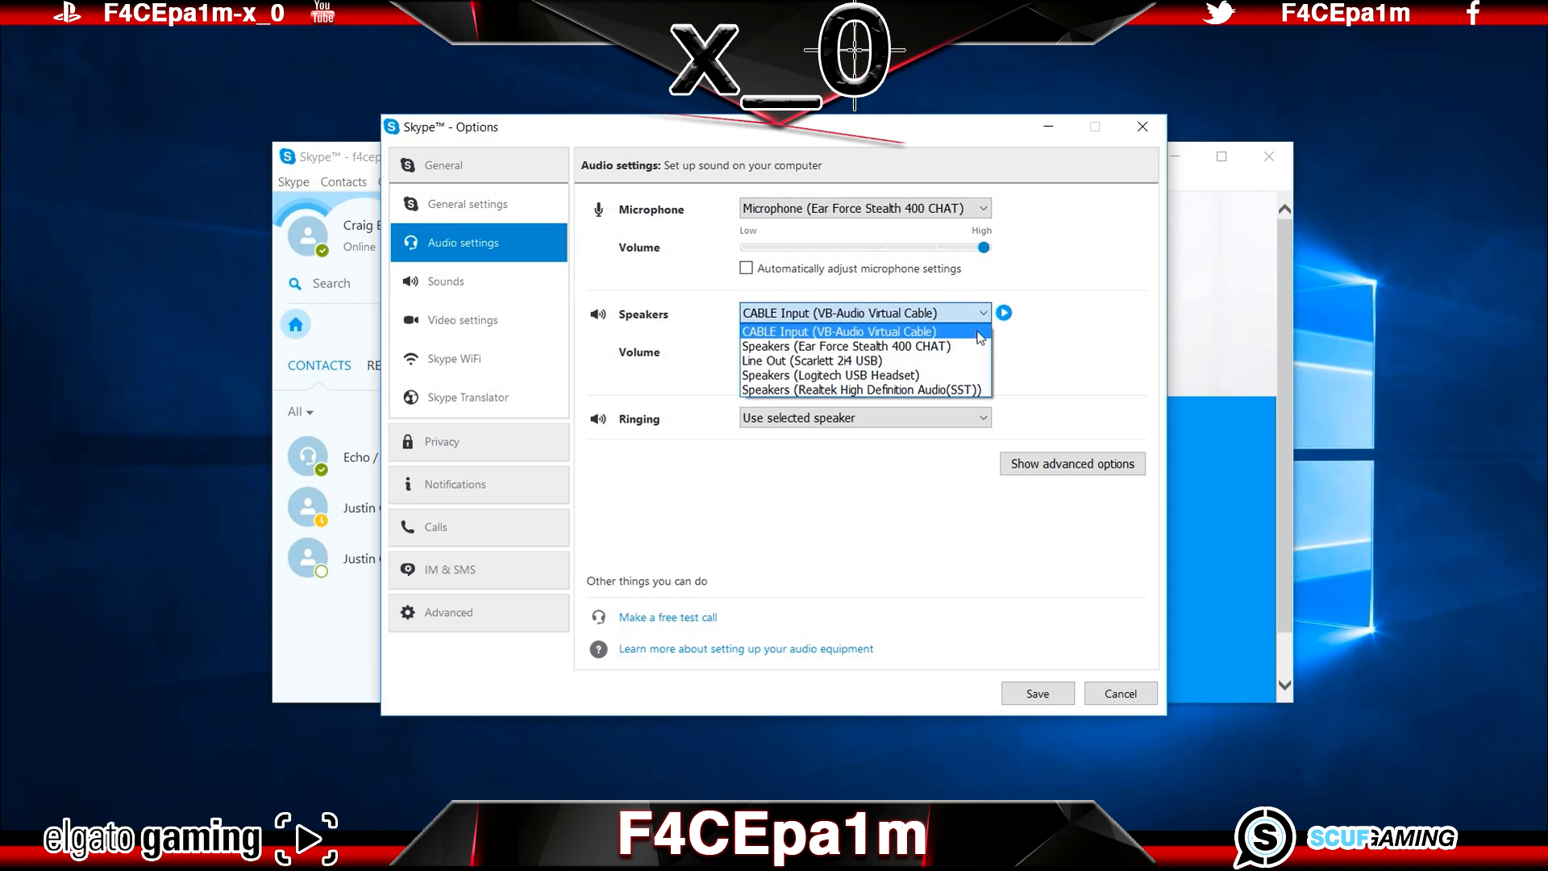
pyautogui.click(981, 338)
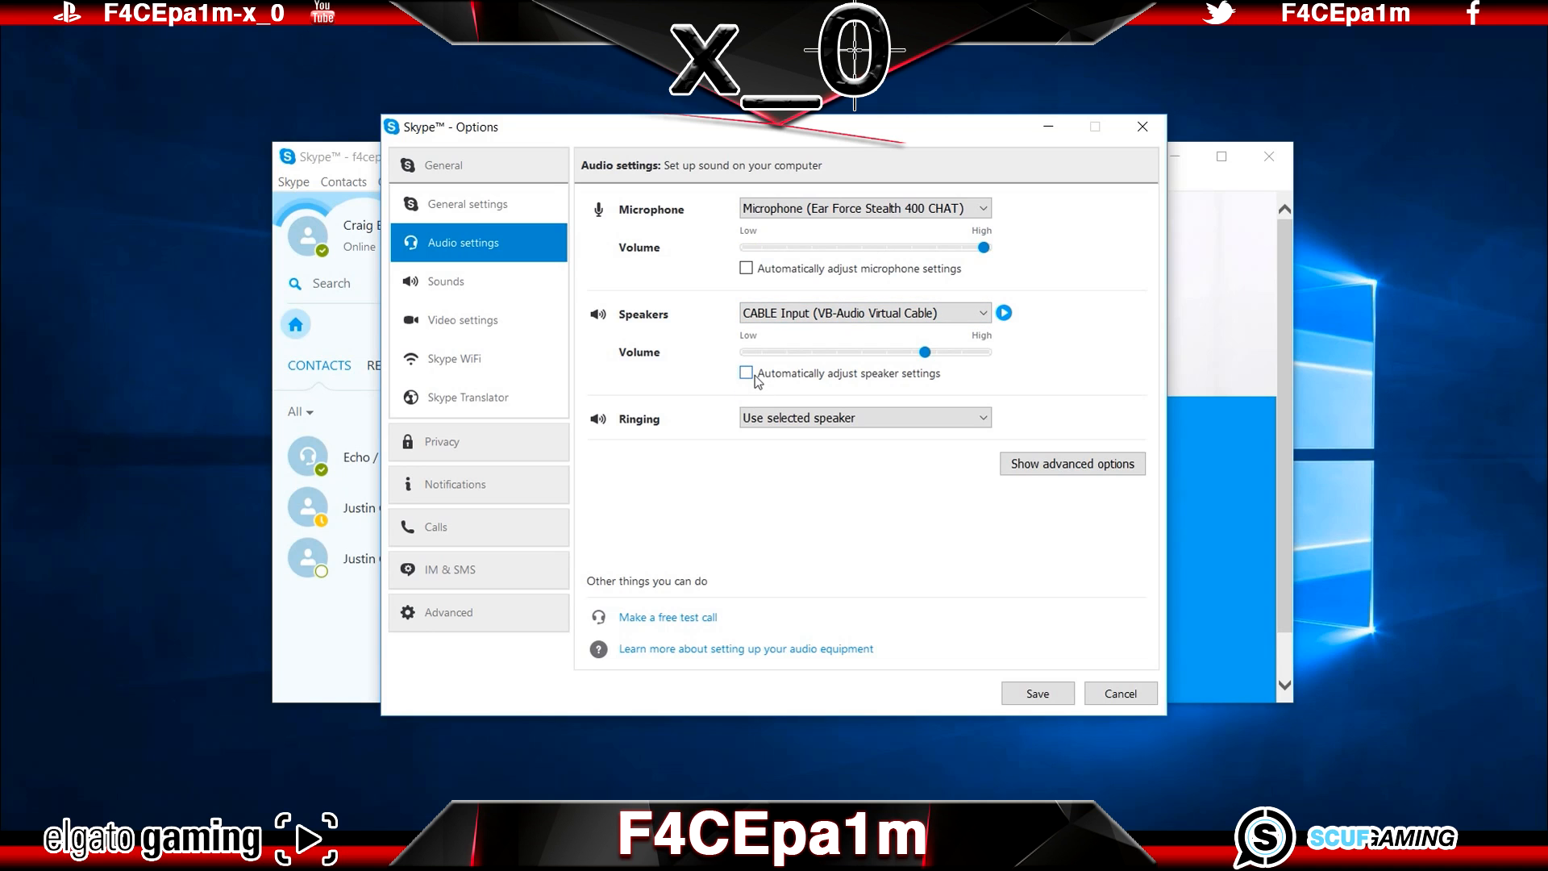
# Step: Mute all Skype event sounds and save the options
pyautogui.click(531, 282)
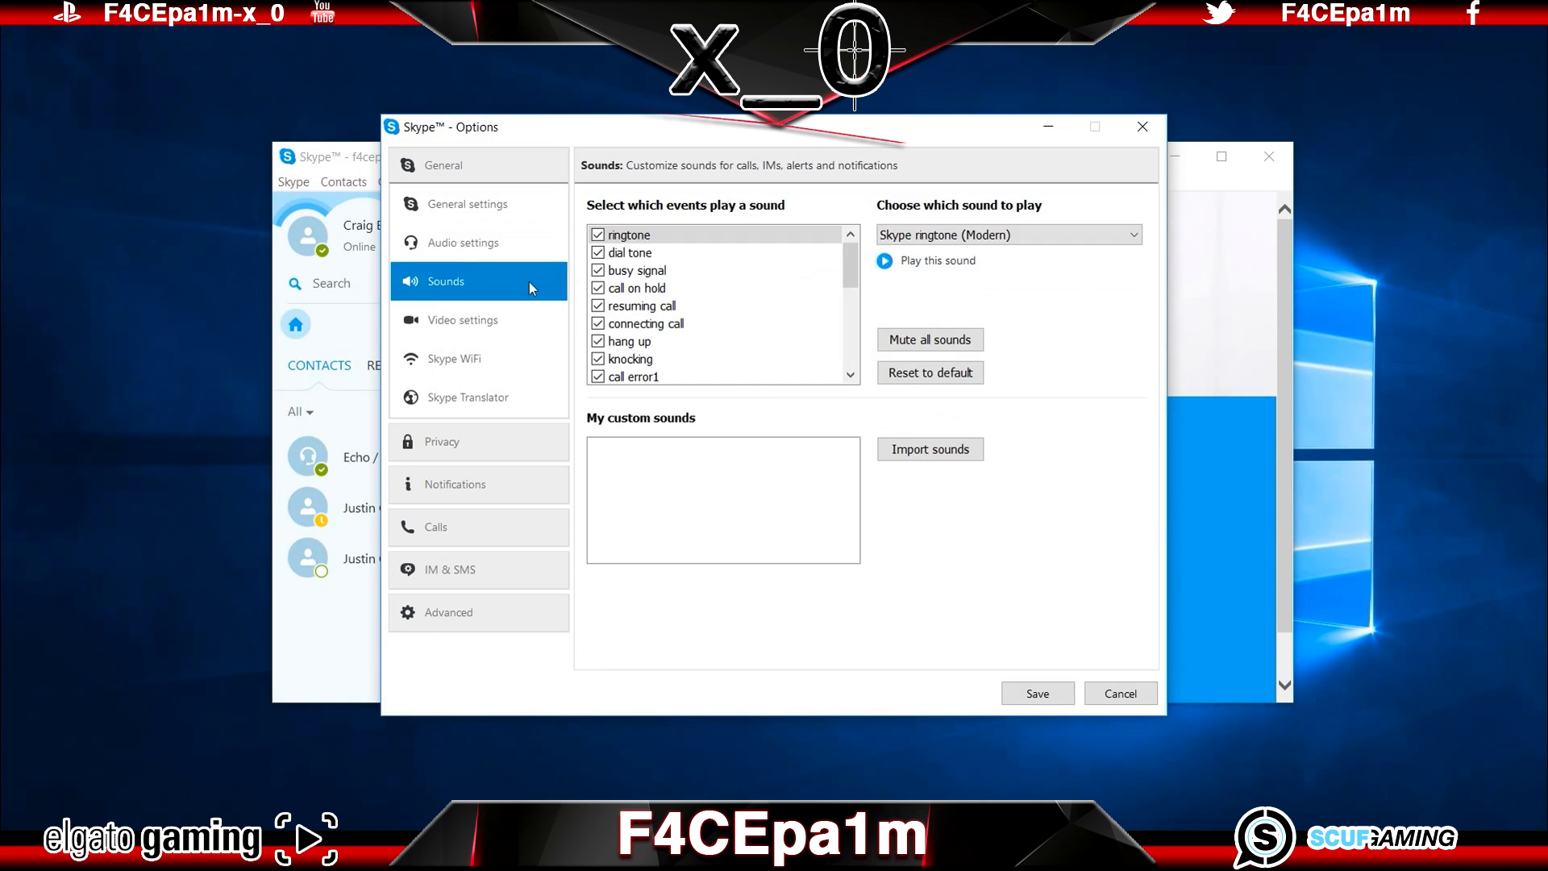
pyautogui.click(933, 342)
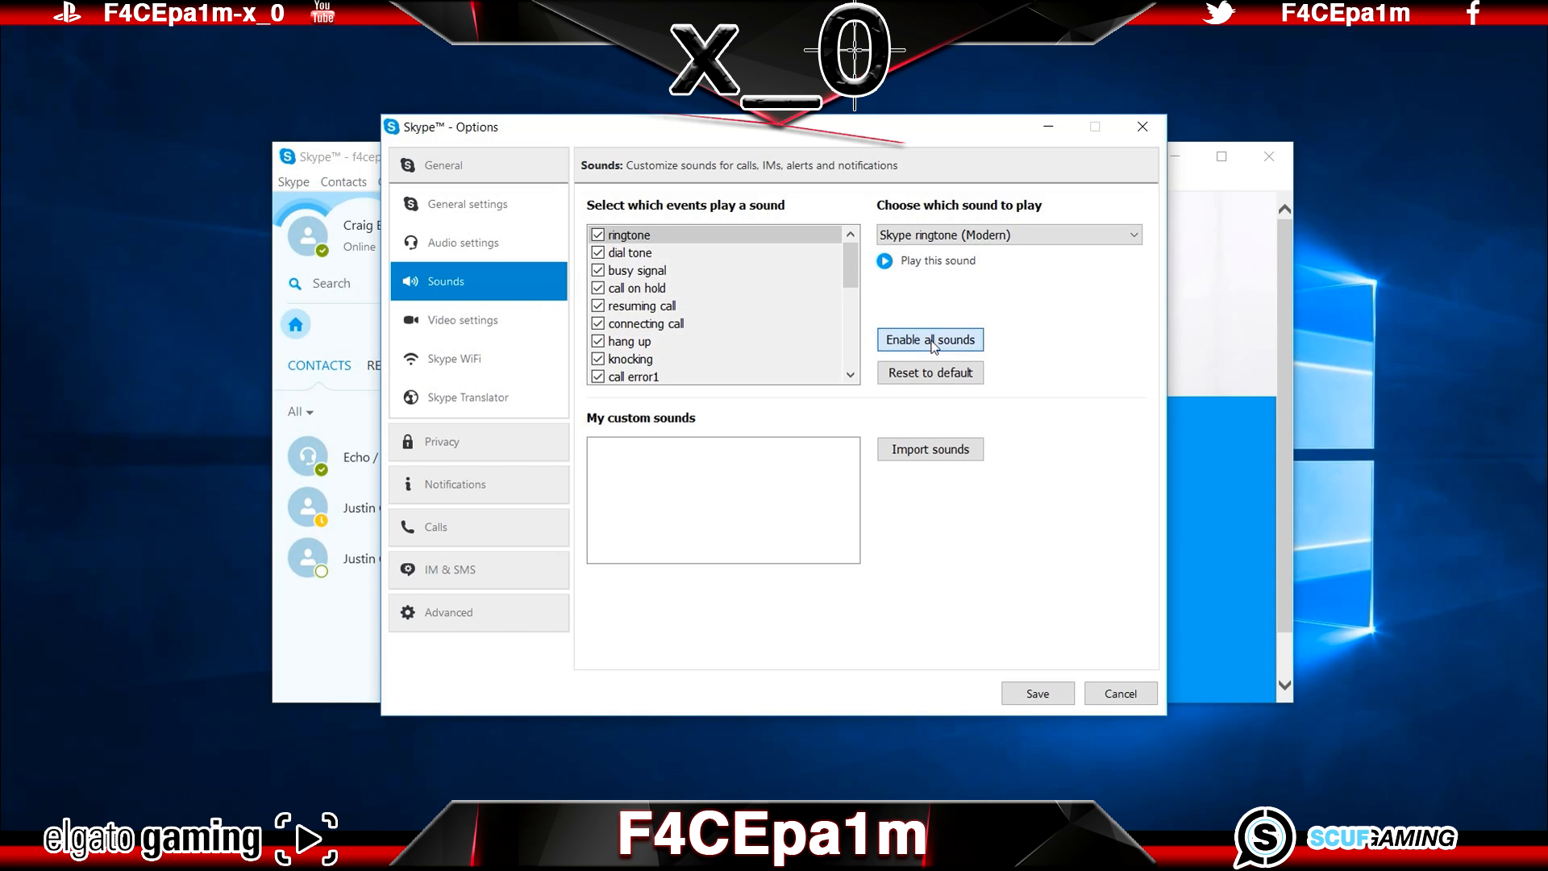
pyautogui.click(1038, 694)
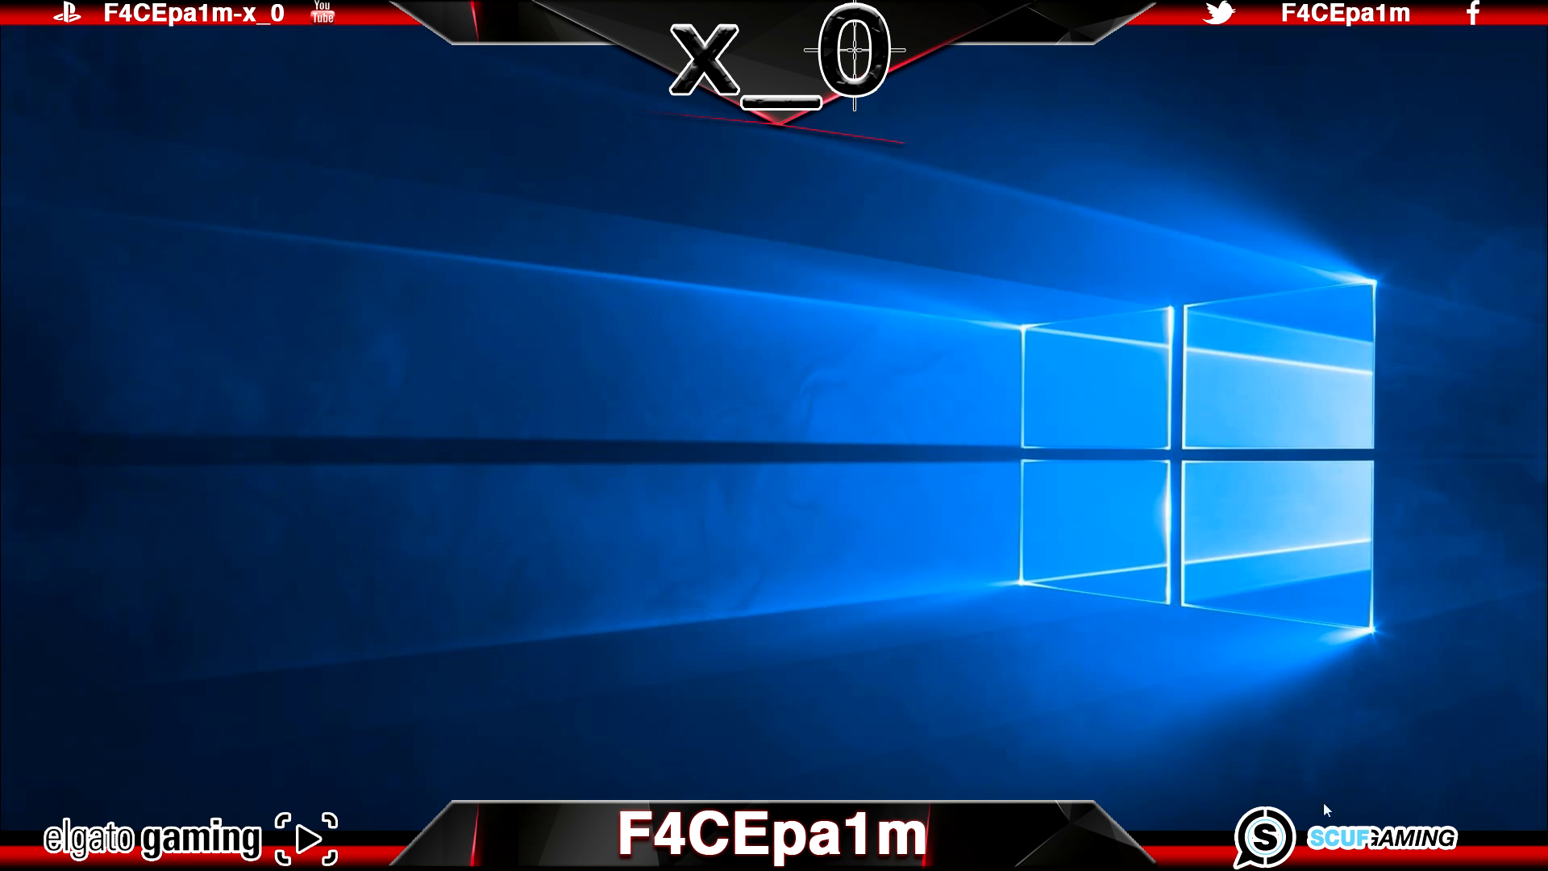
# Step: Review the Windows playback and recording devices, checking which speakers and microphone are set as default
pyautogui.rightClick(1428, 852)
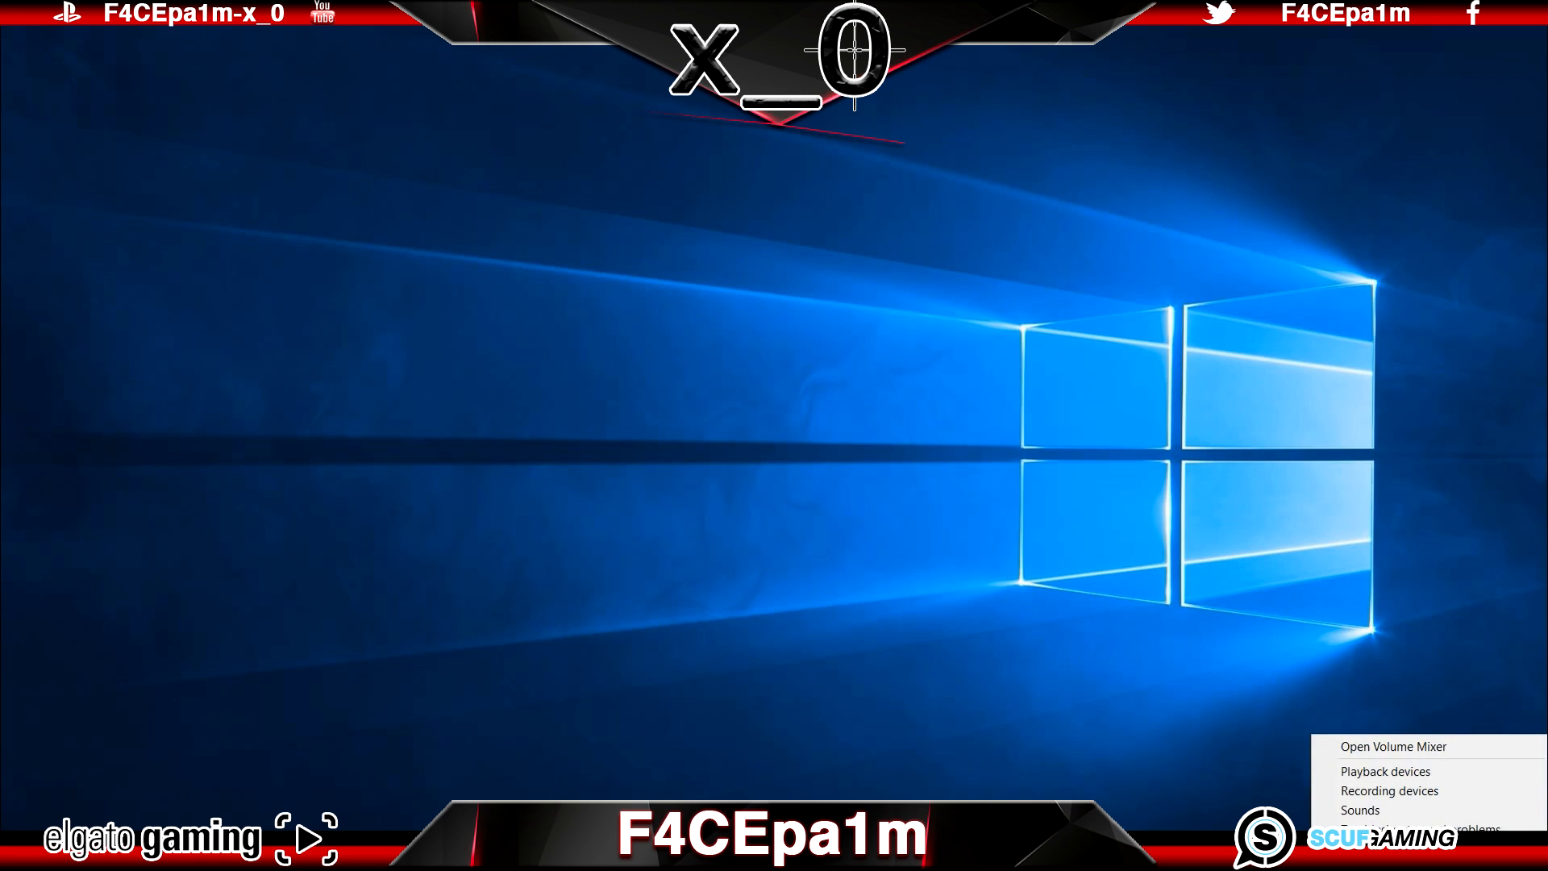
pyautogui.click(1393, 772)
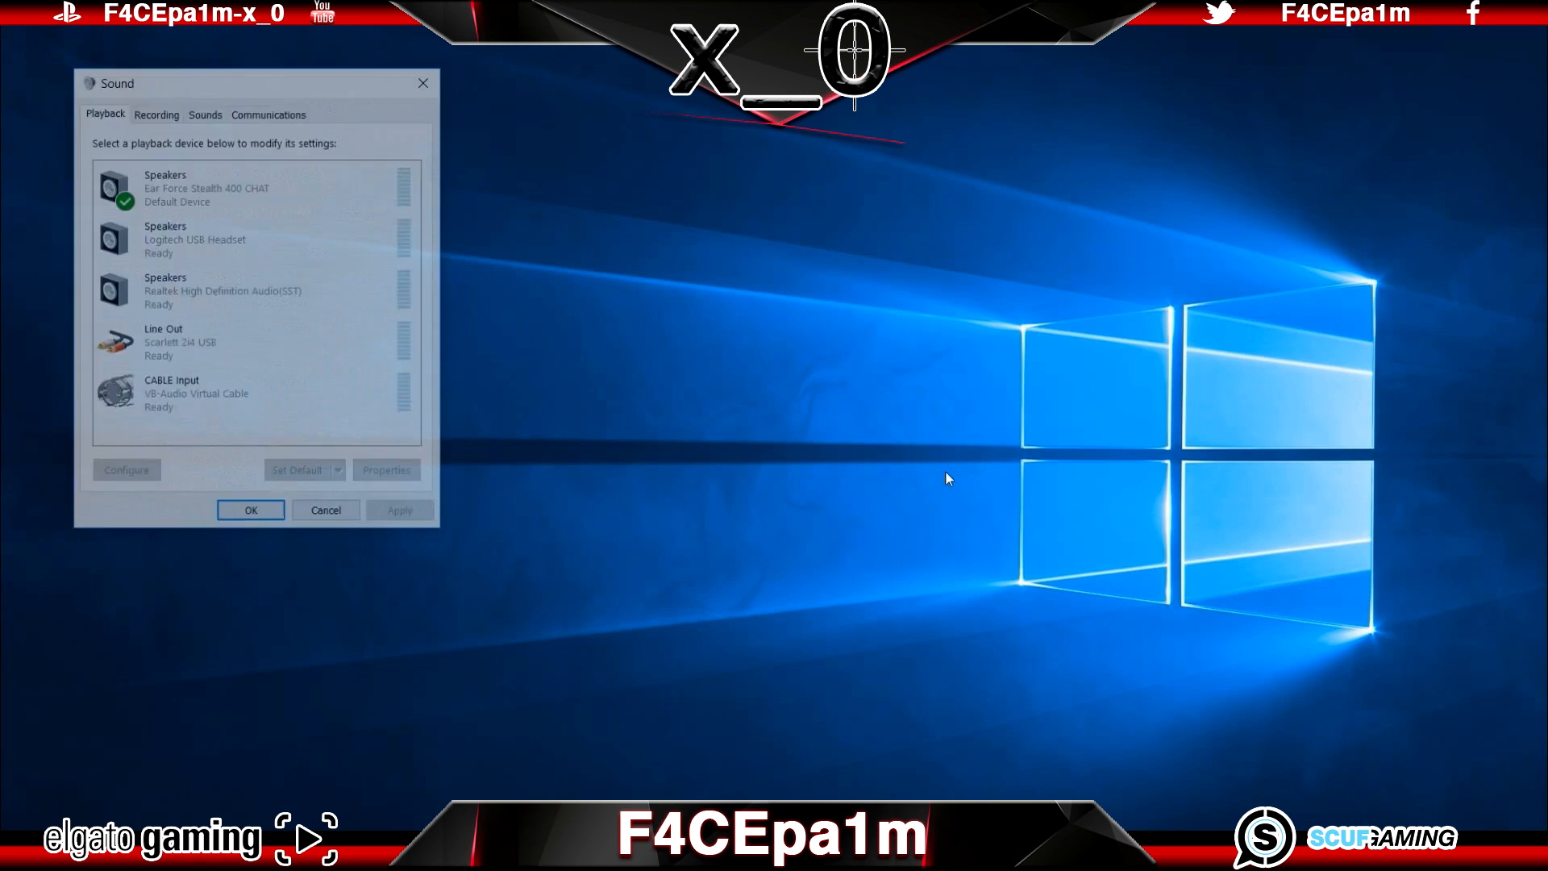
pyautogui.moveTo(339, 79); pyautogui.dragTo(889, 215)
pyautogui.click(858, 328)
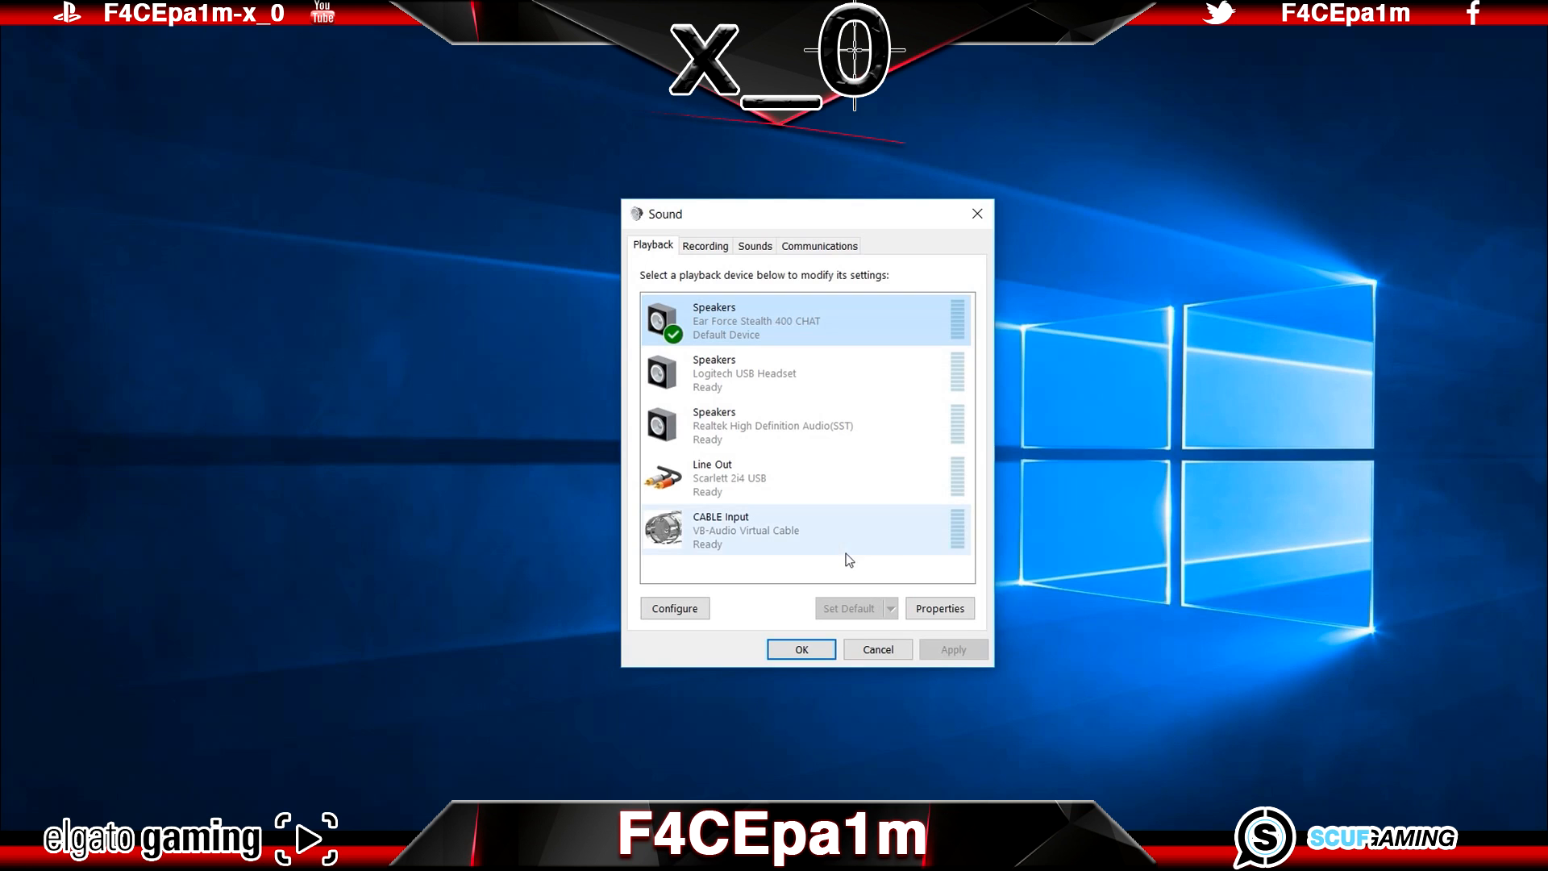
pyautogui.click(828, 534)
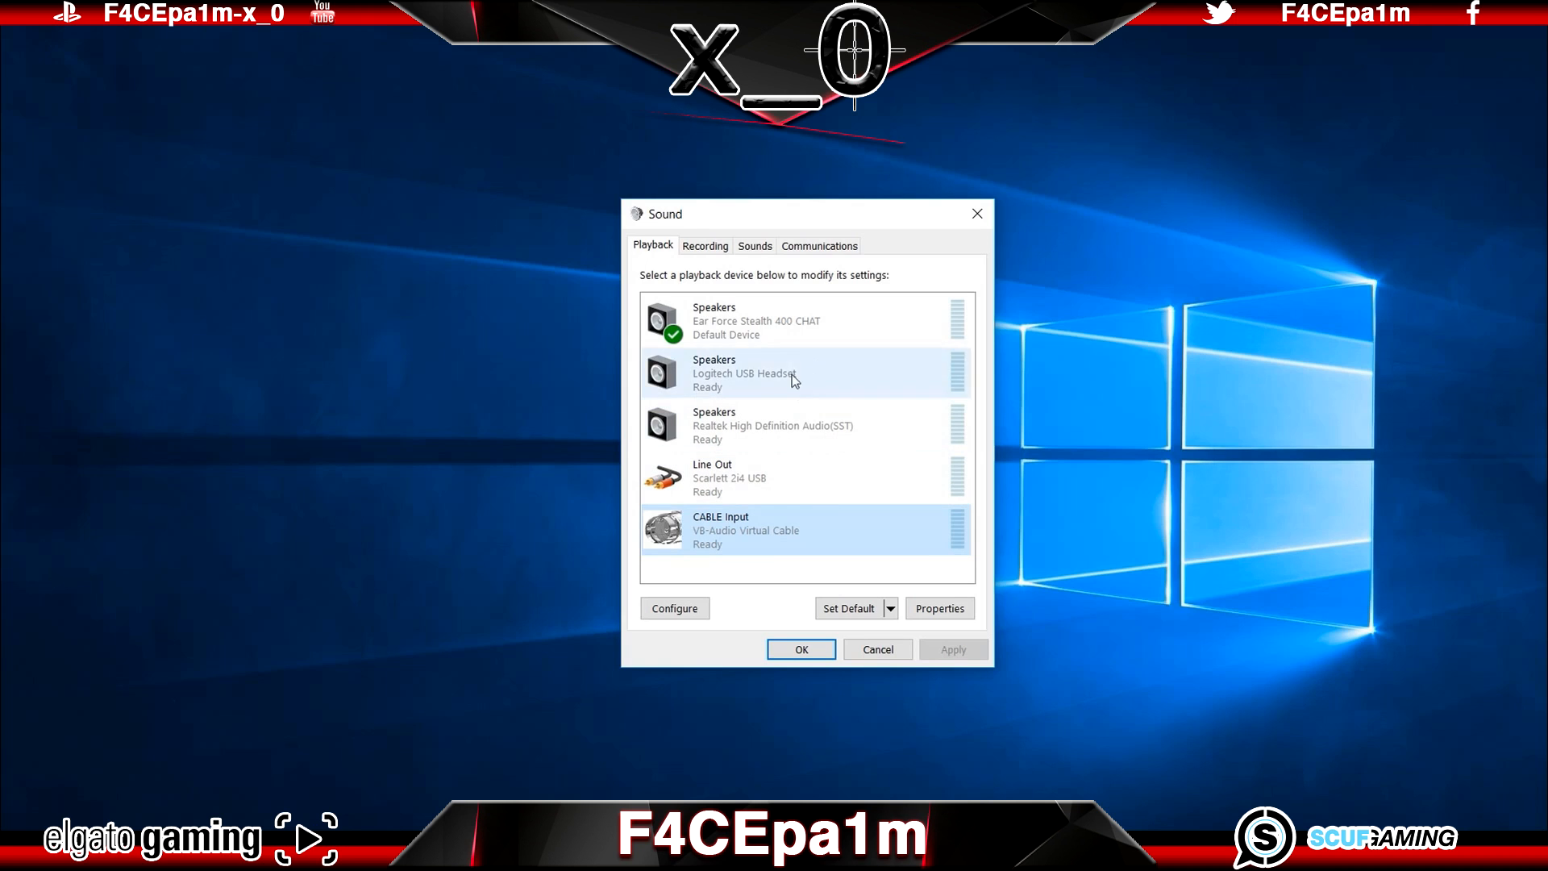
pyautogui.click(721, 250)
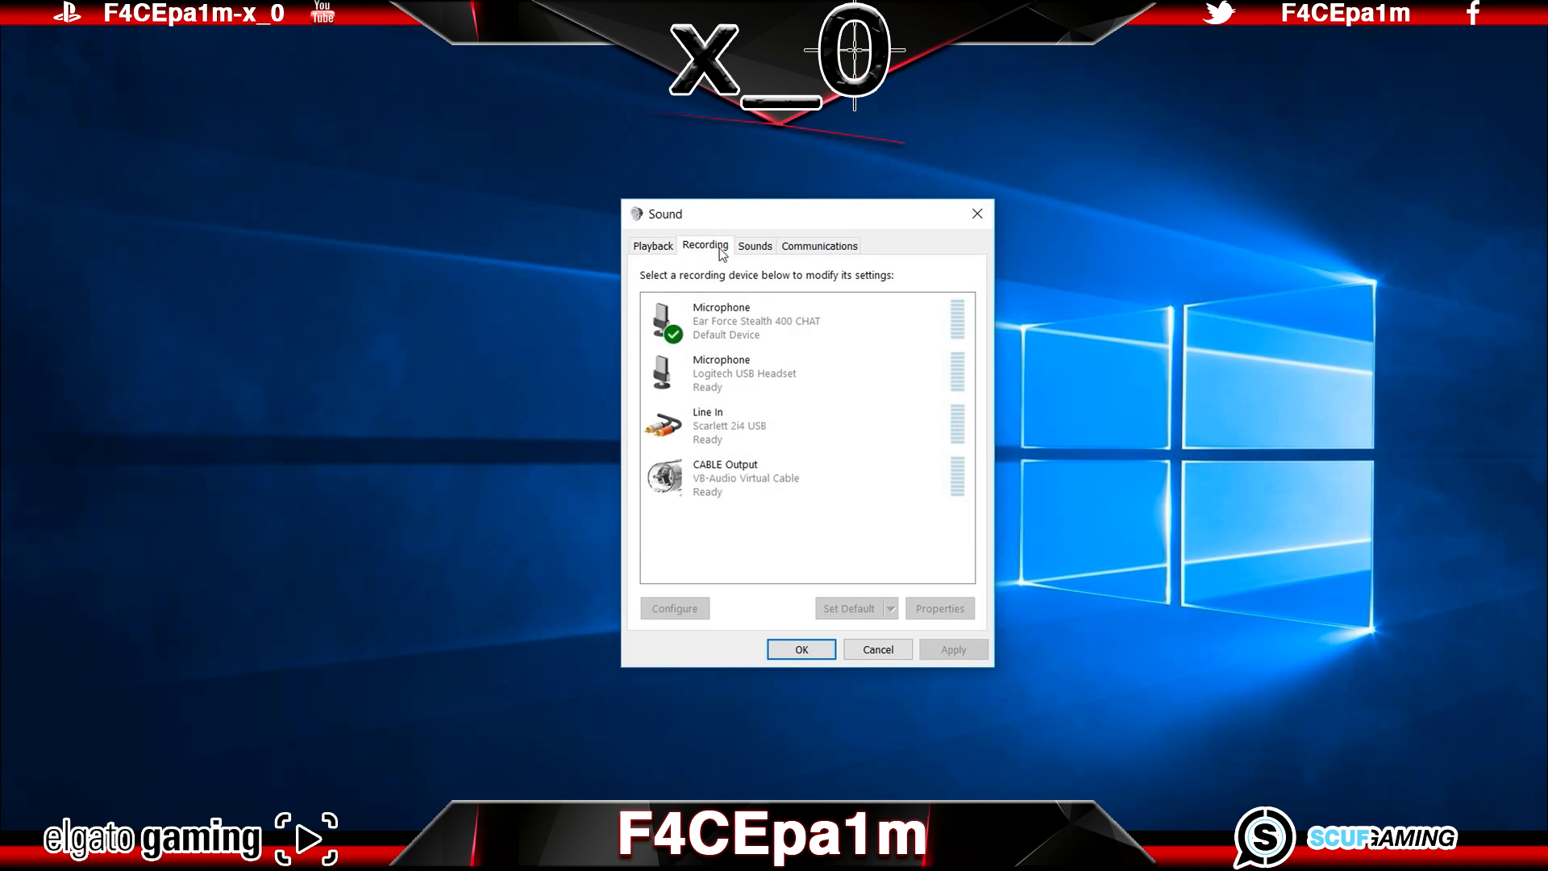
pyautogui.click(840, 319)
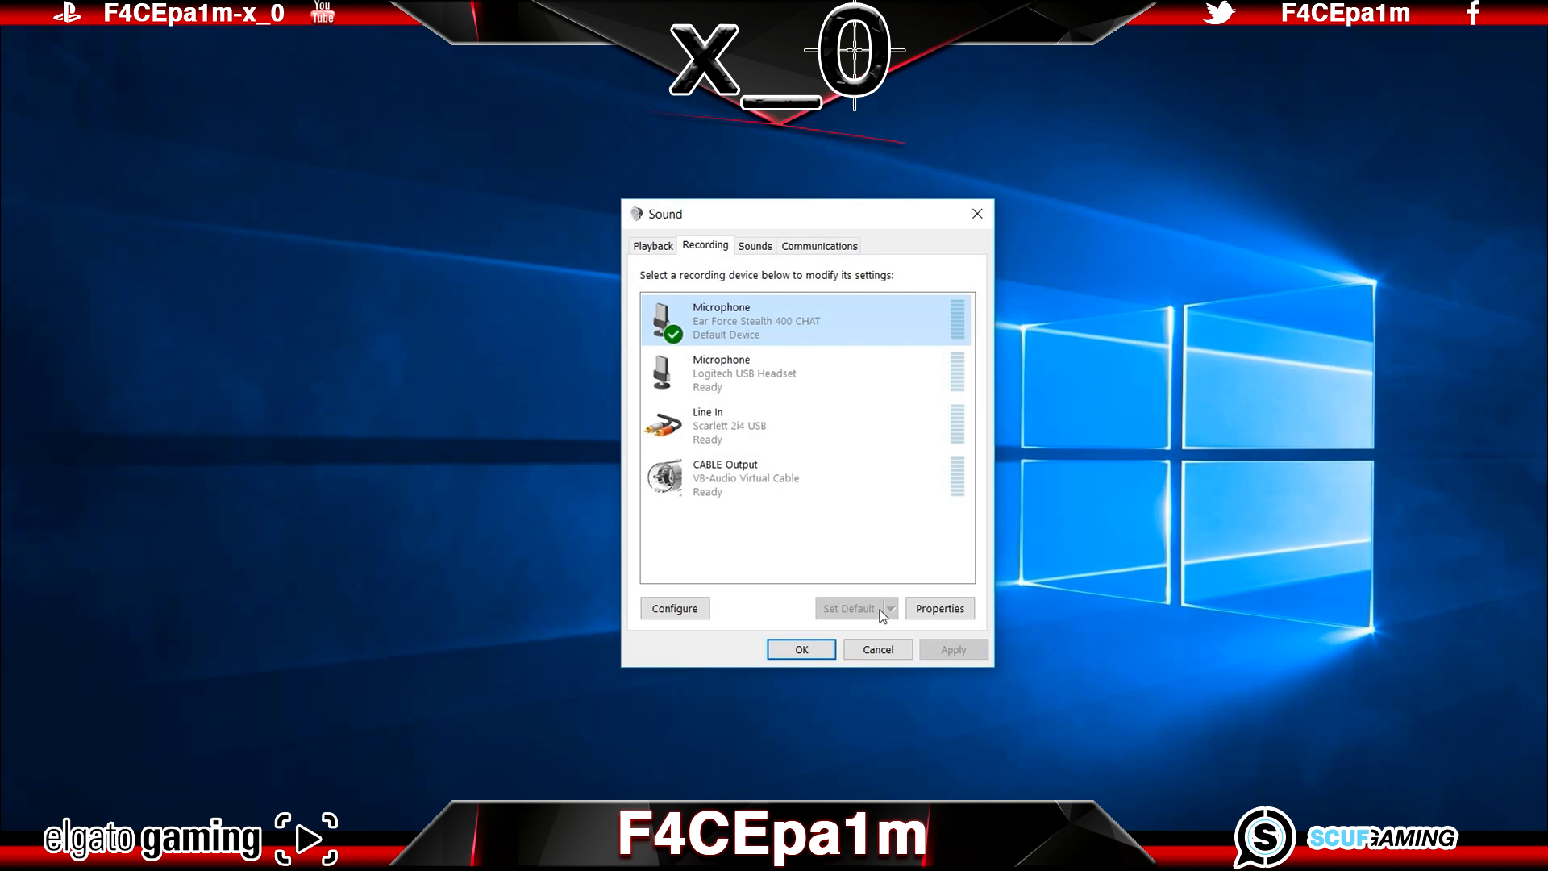
# Step: Set the CABLE Output recording device to be listened to through Speakers (Ear Force Stealth 400 CHAT)
pyautogui.click(811, 474)
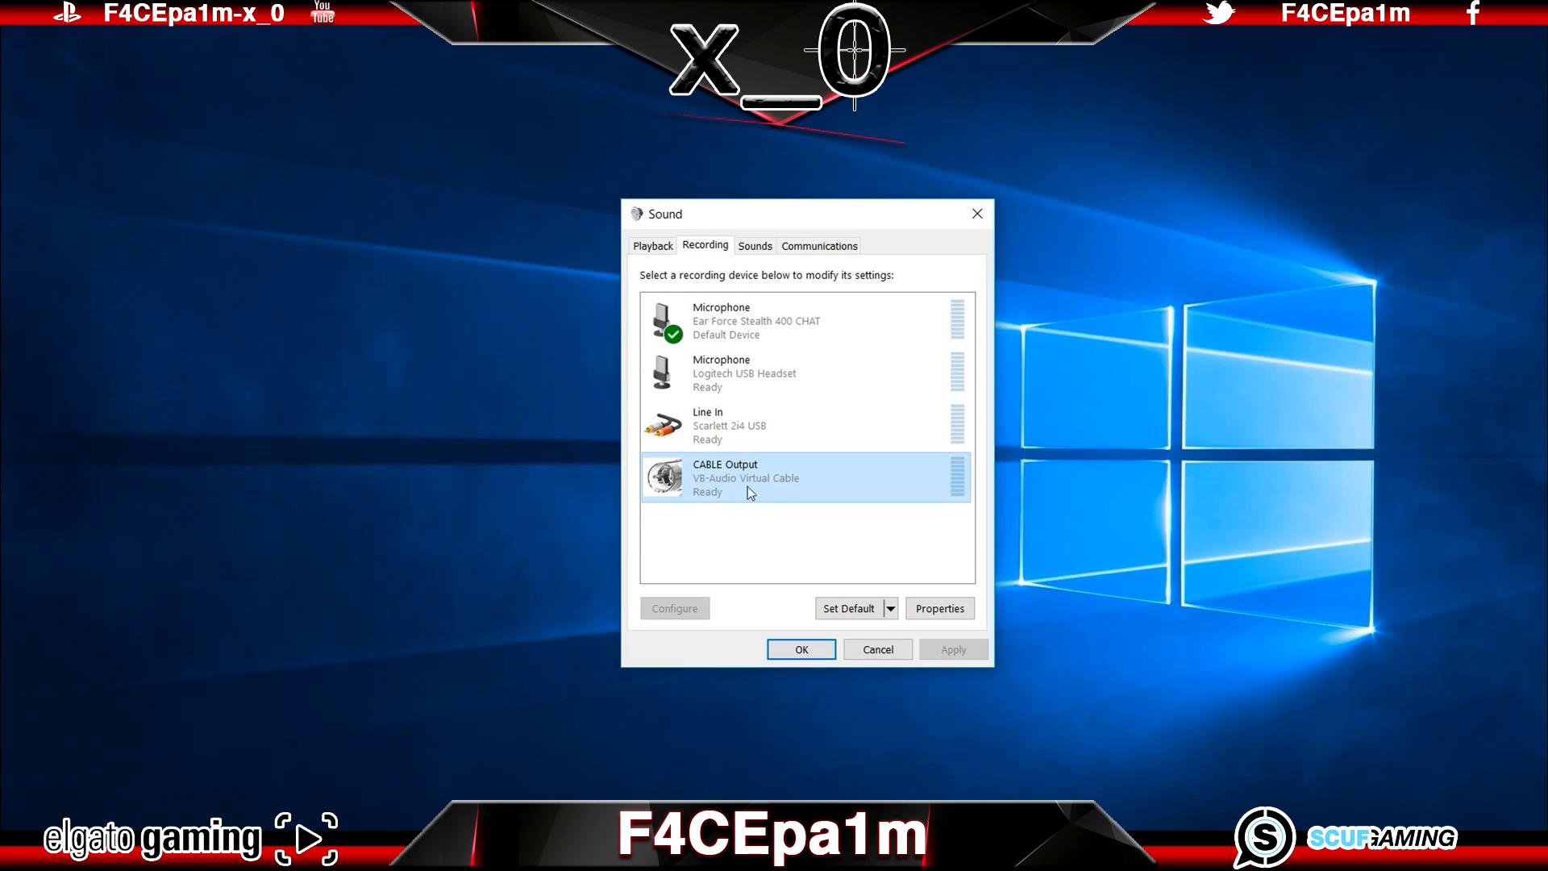
pyautogui.rightClick(819, 474)
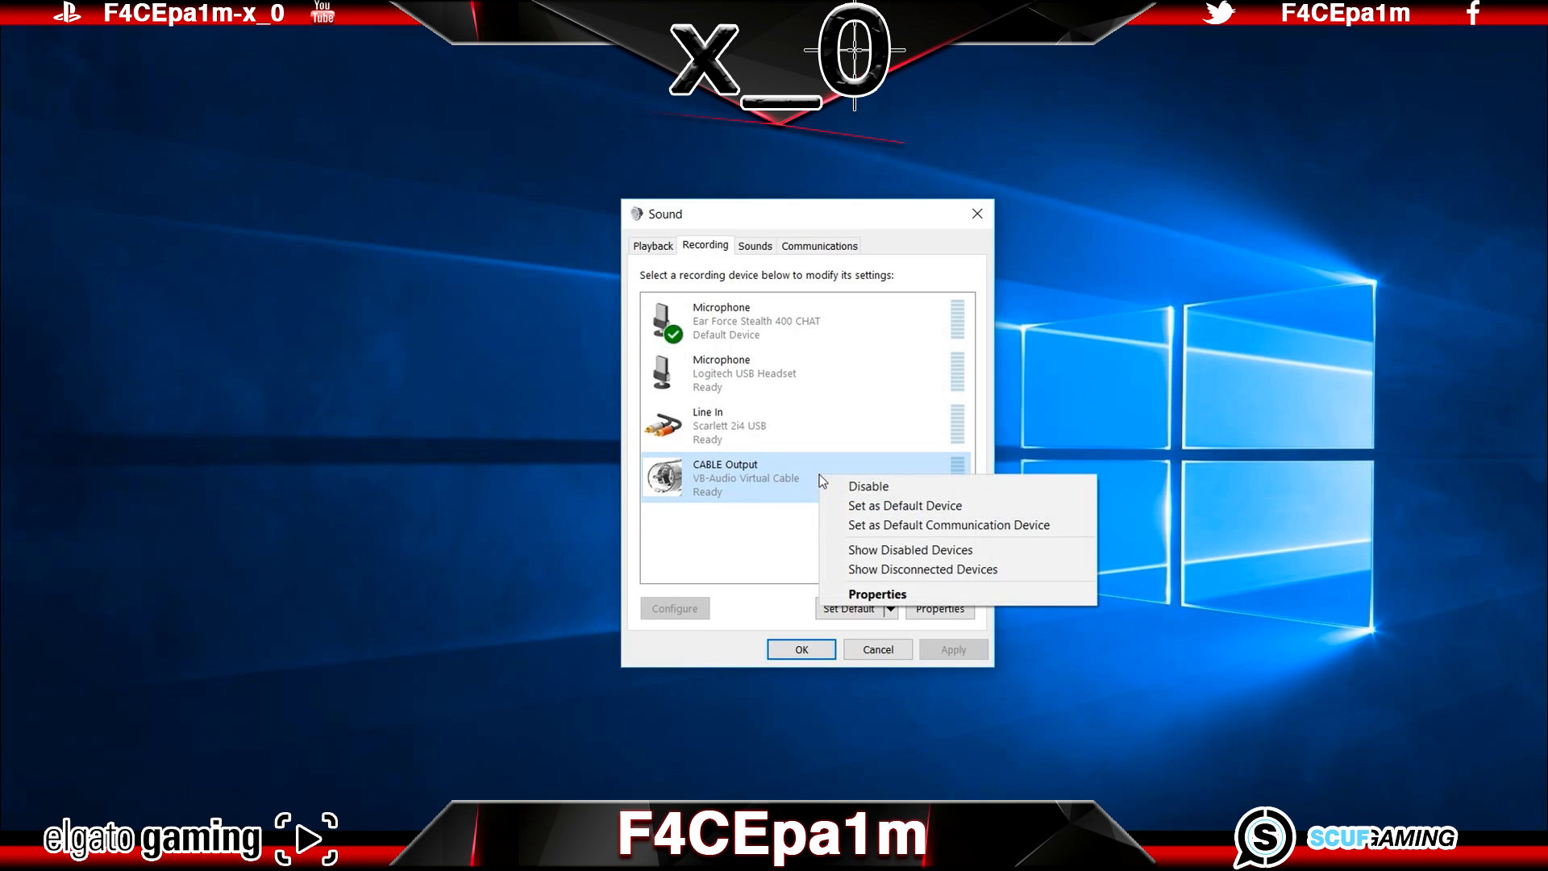
pyautogui.click(894, 595)
pyautogui.click(739, 324)
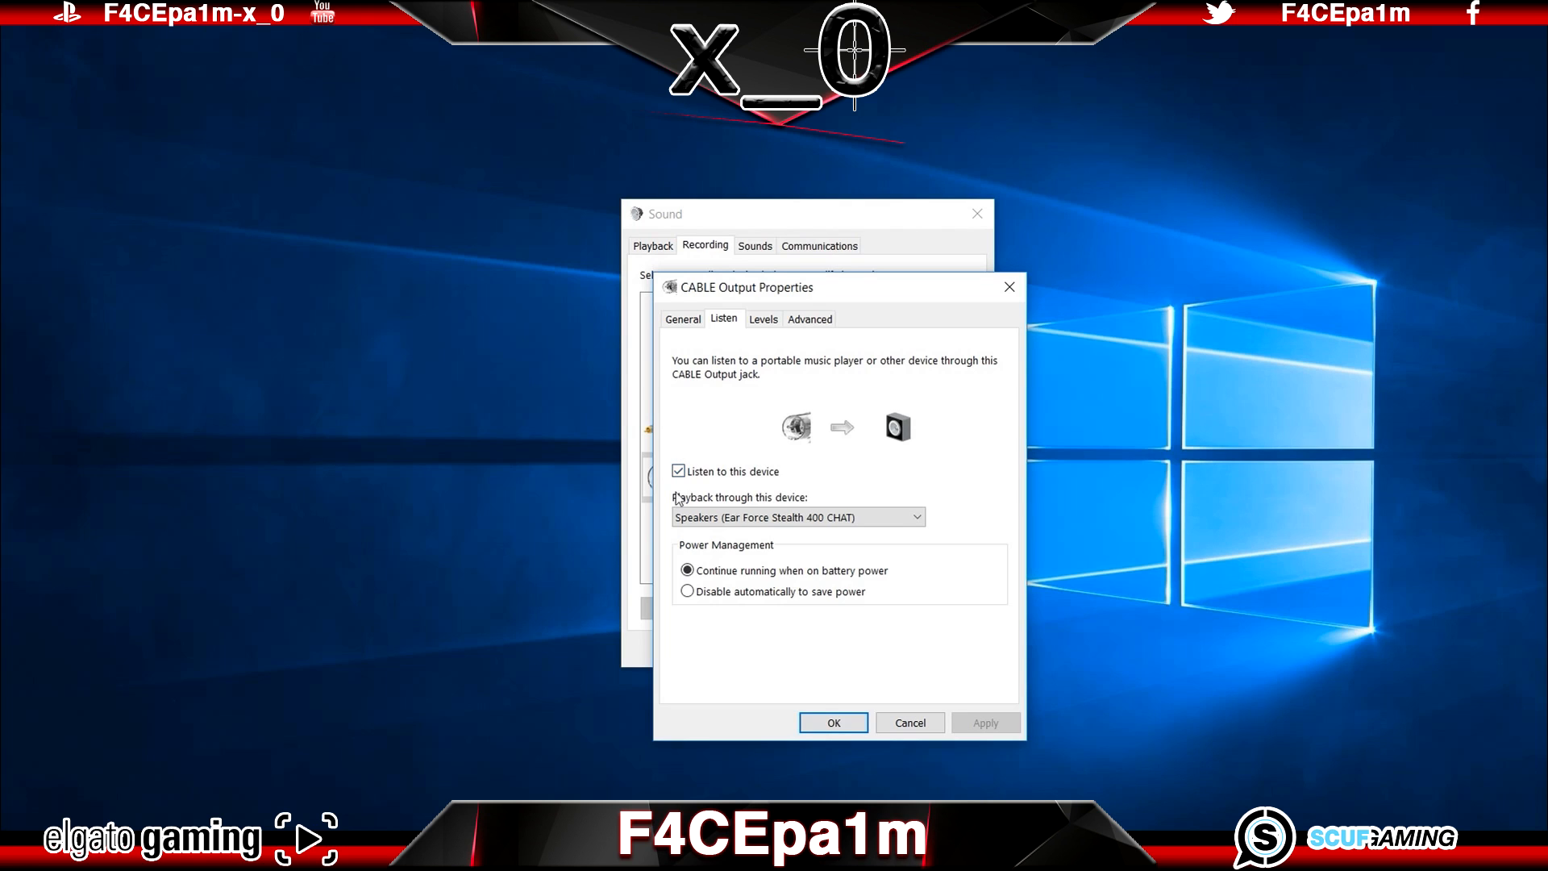
pyautogui.click(910, 521)
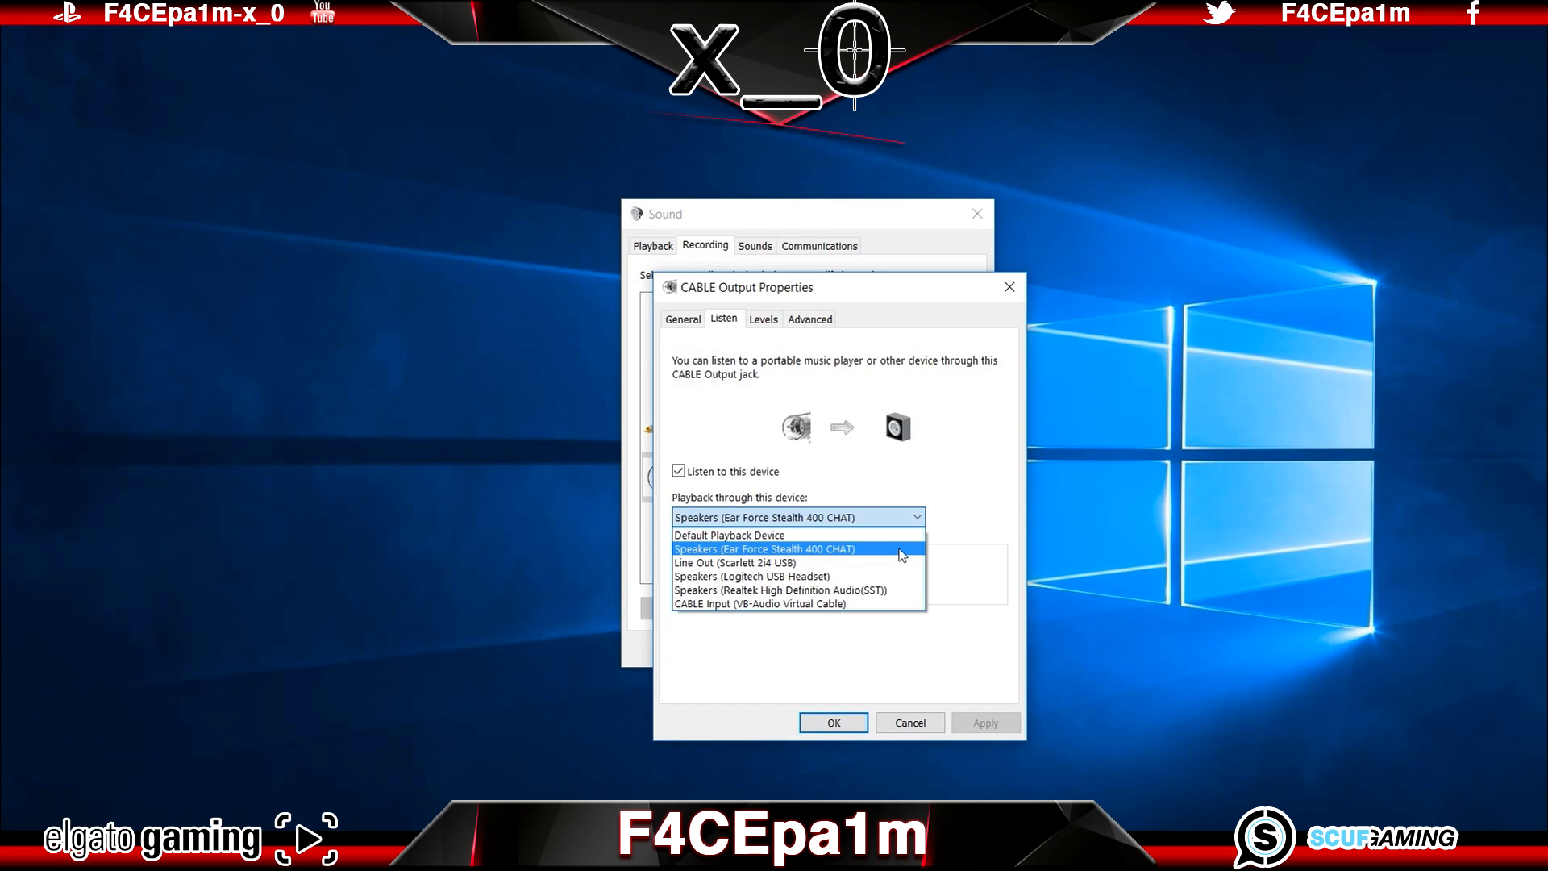
pyautogui.click(899, 548)
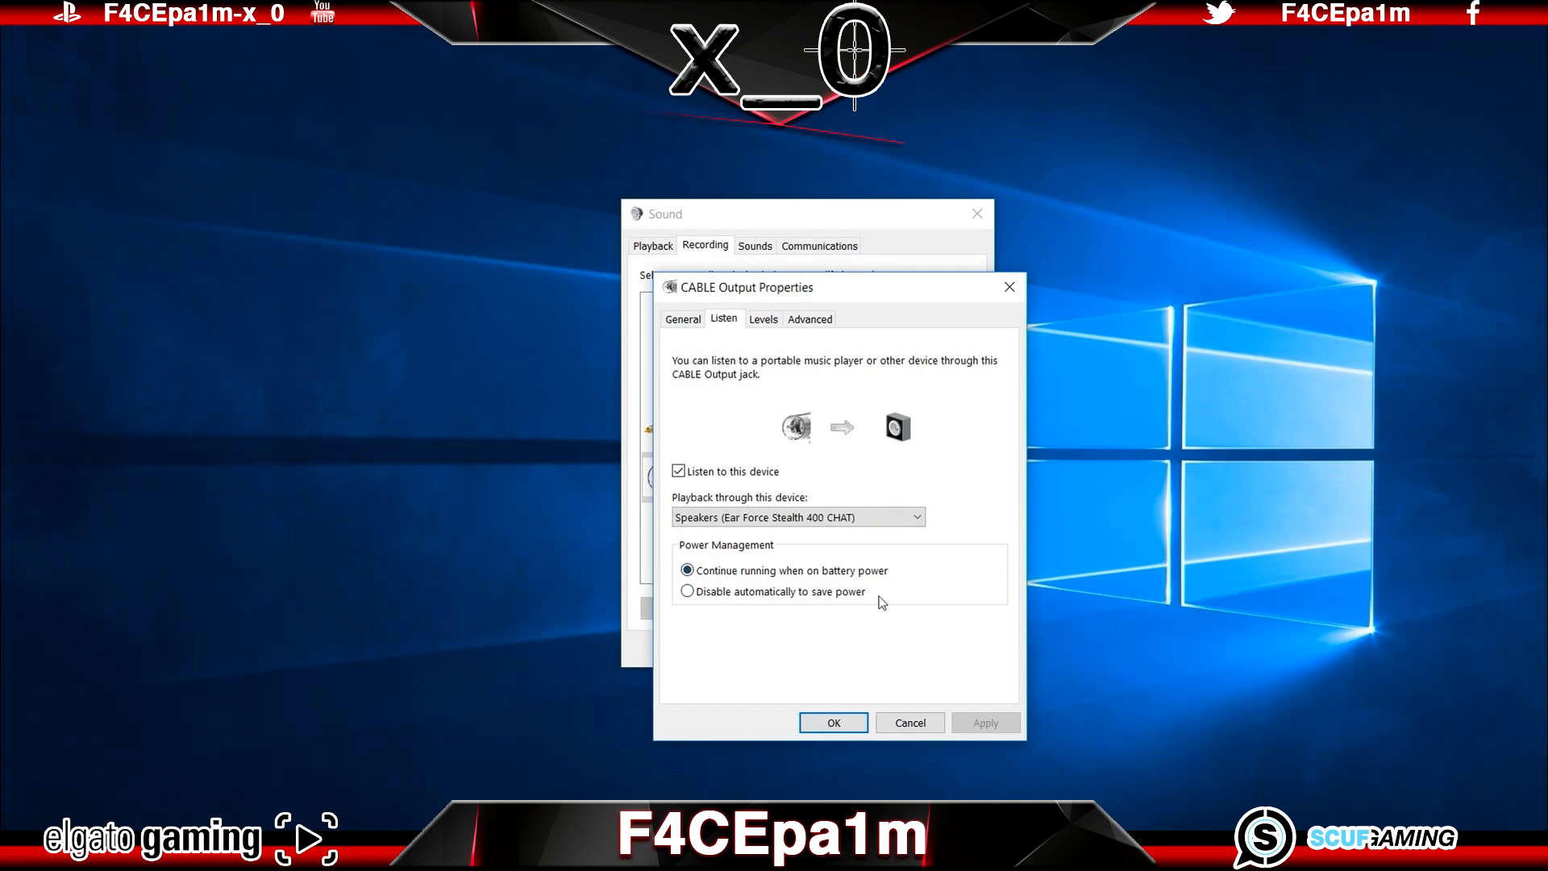
pyautogui.click(830, 722)
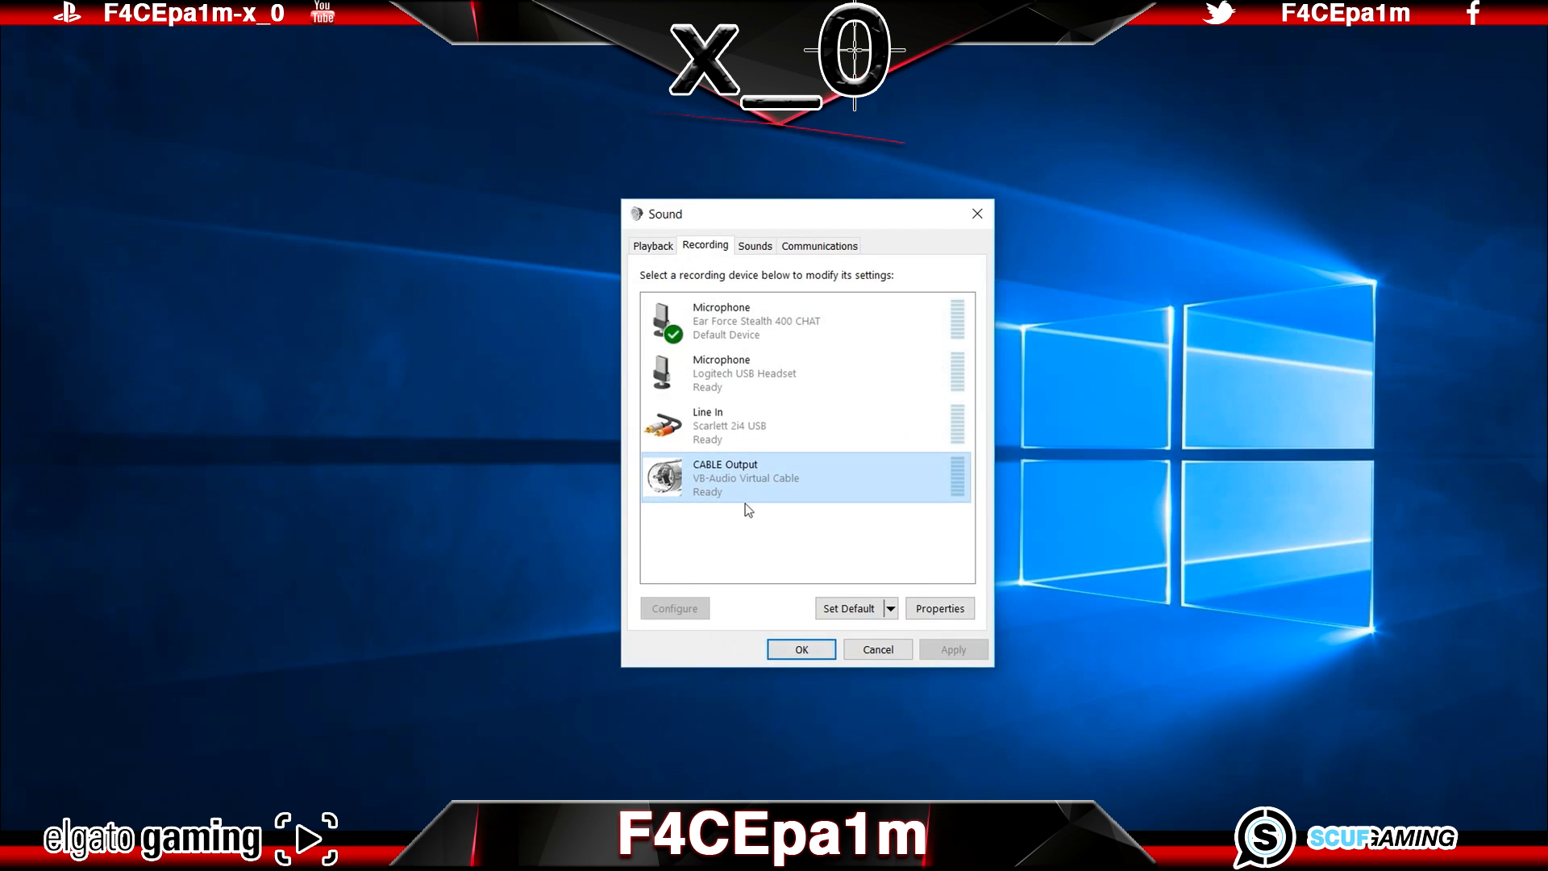
pyautogui.click(660, 248)
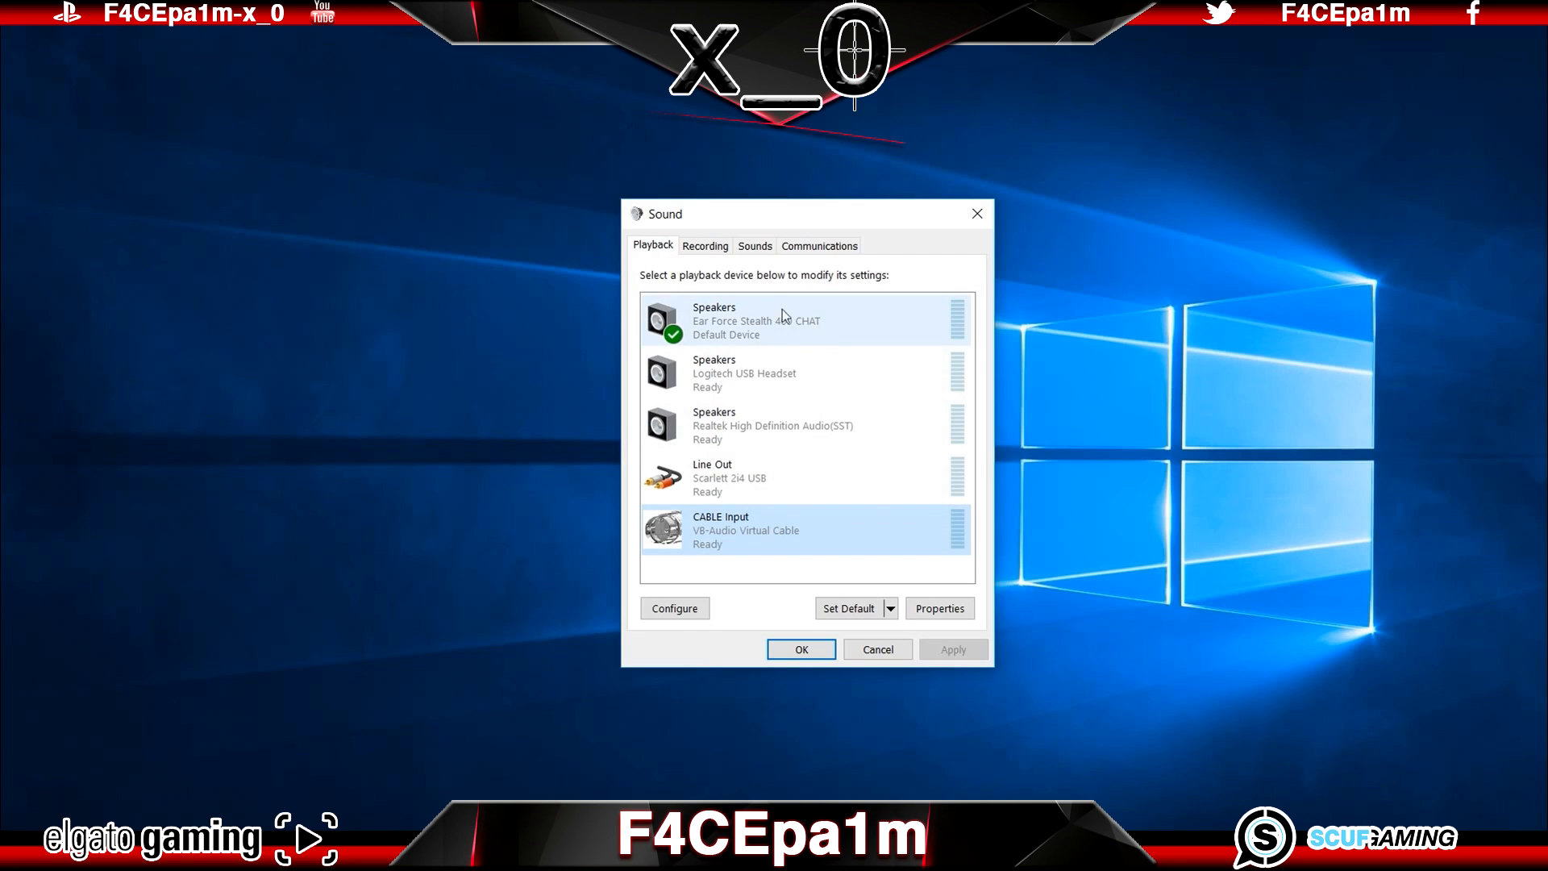
pyautogui.click(716, 248)
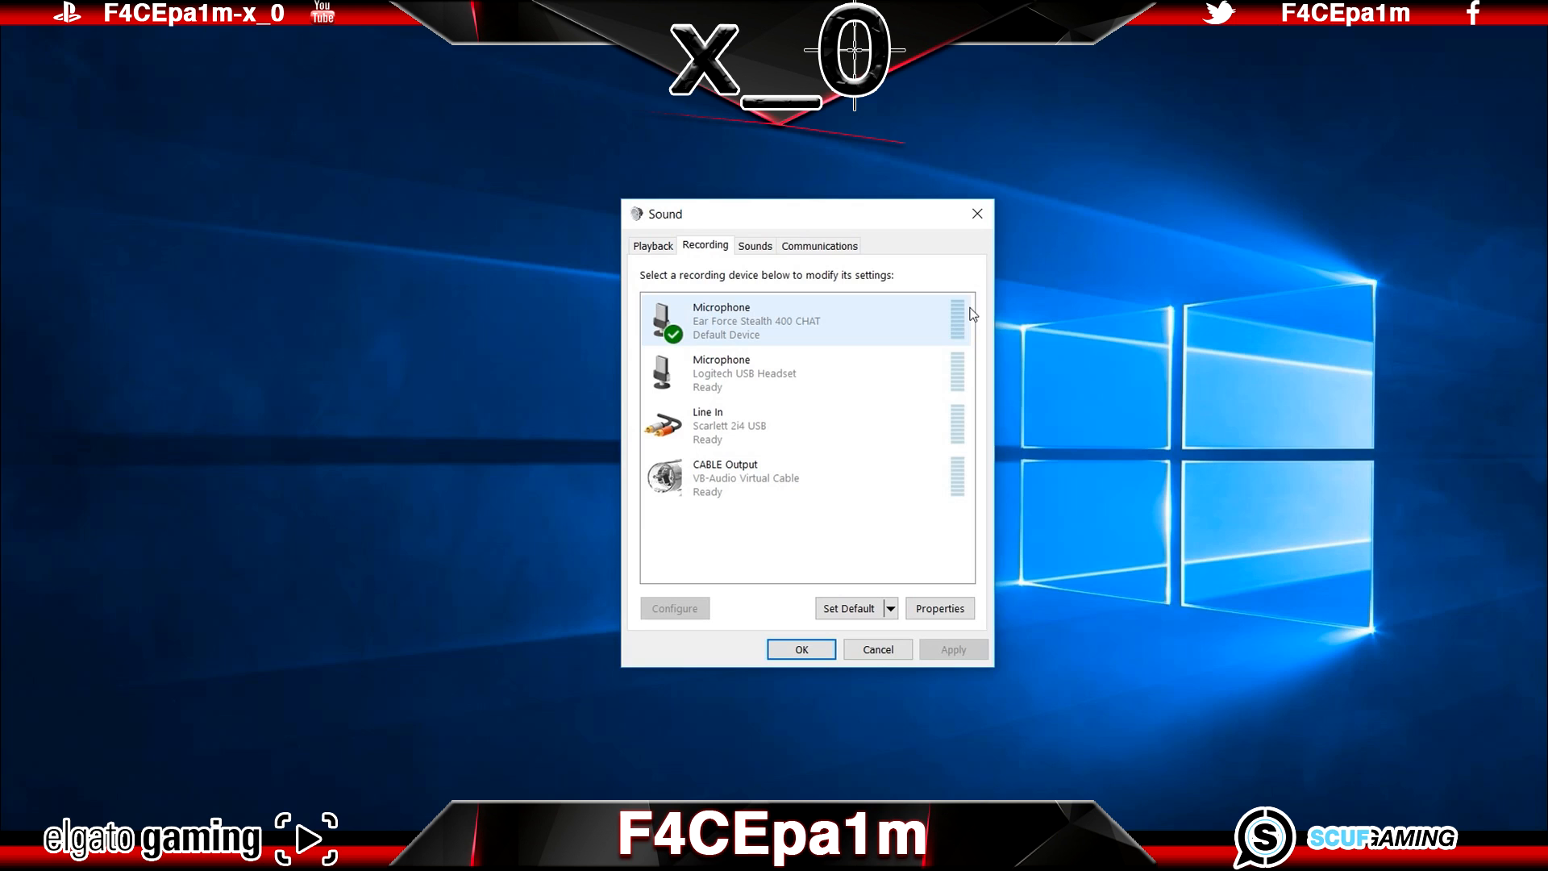
pyautogui.click(653, 246)
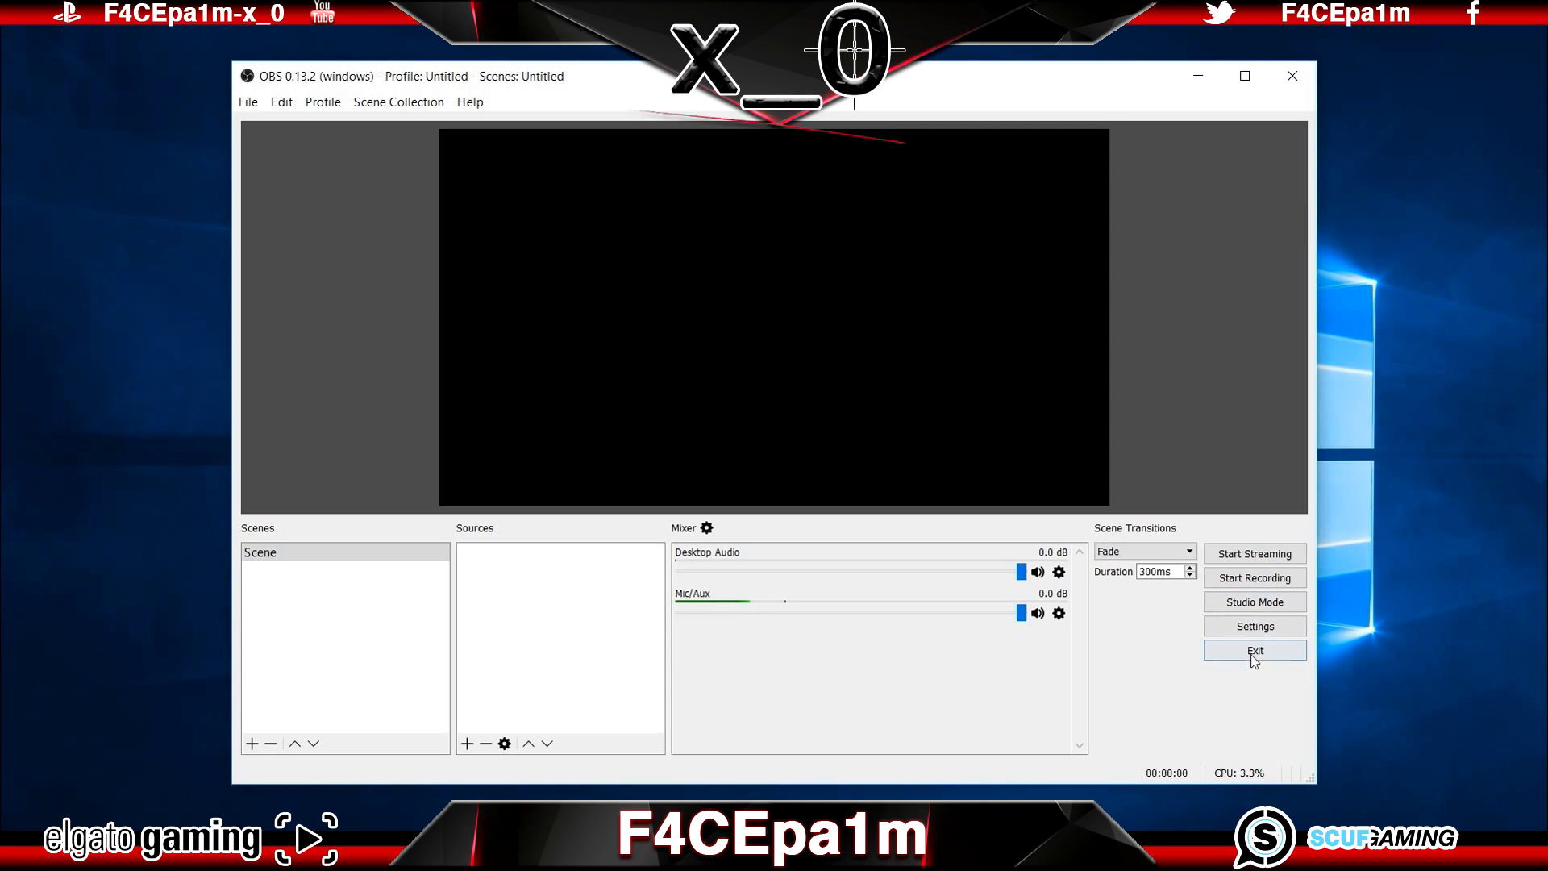
# Step: Switch to OBS Studio and set the output mode to Advanced in its settings
pyautogui.click(1229, 622)
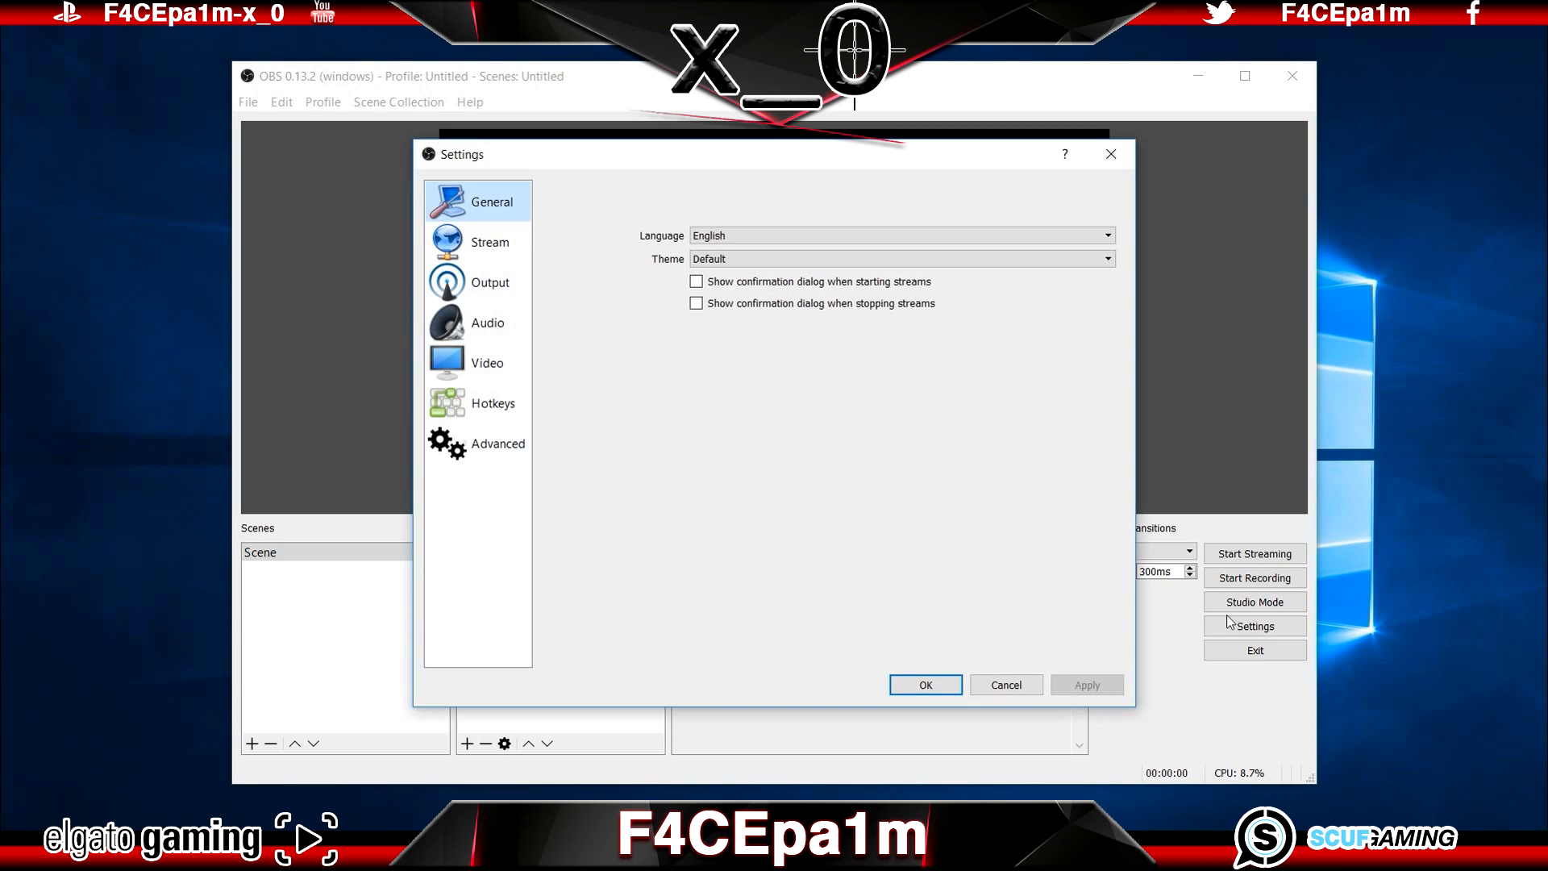
pyautogui.click(520, 292)
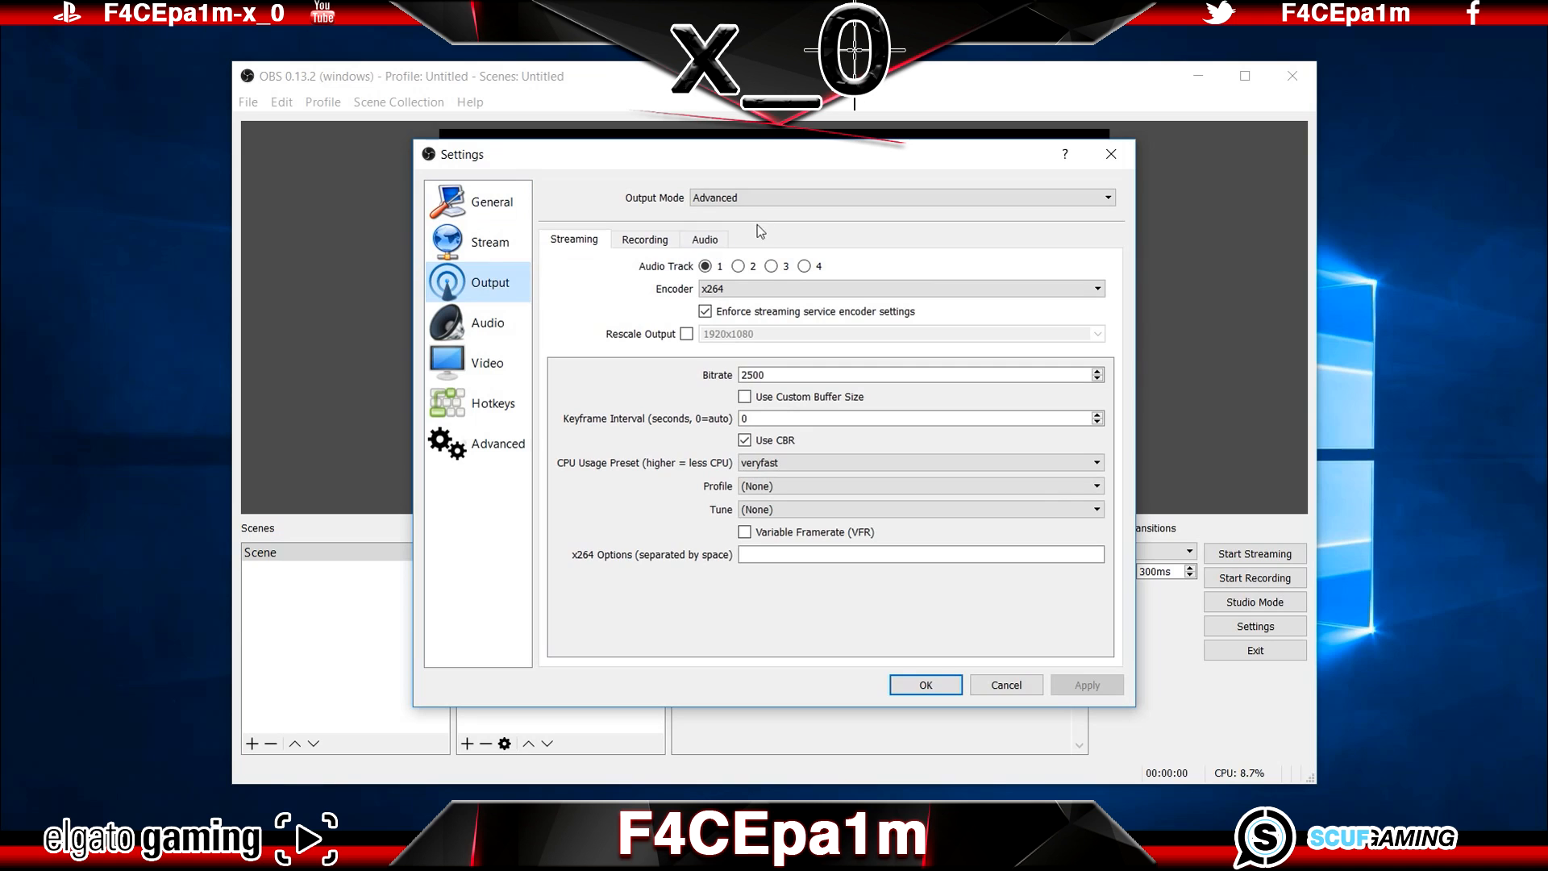
pyautogui.click(764, 198)
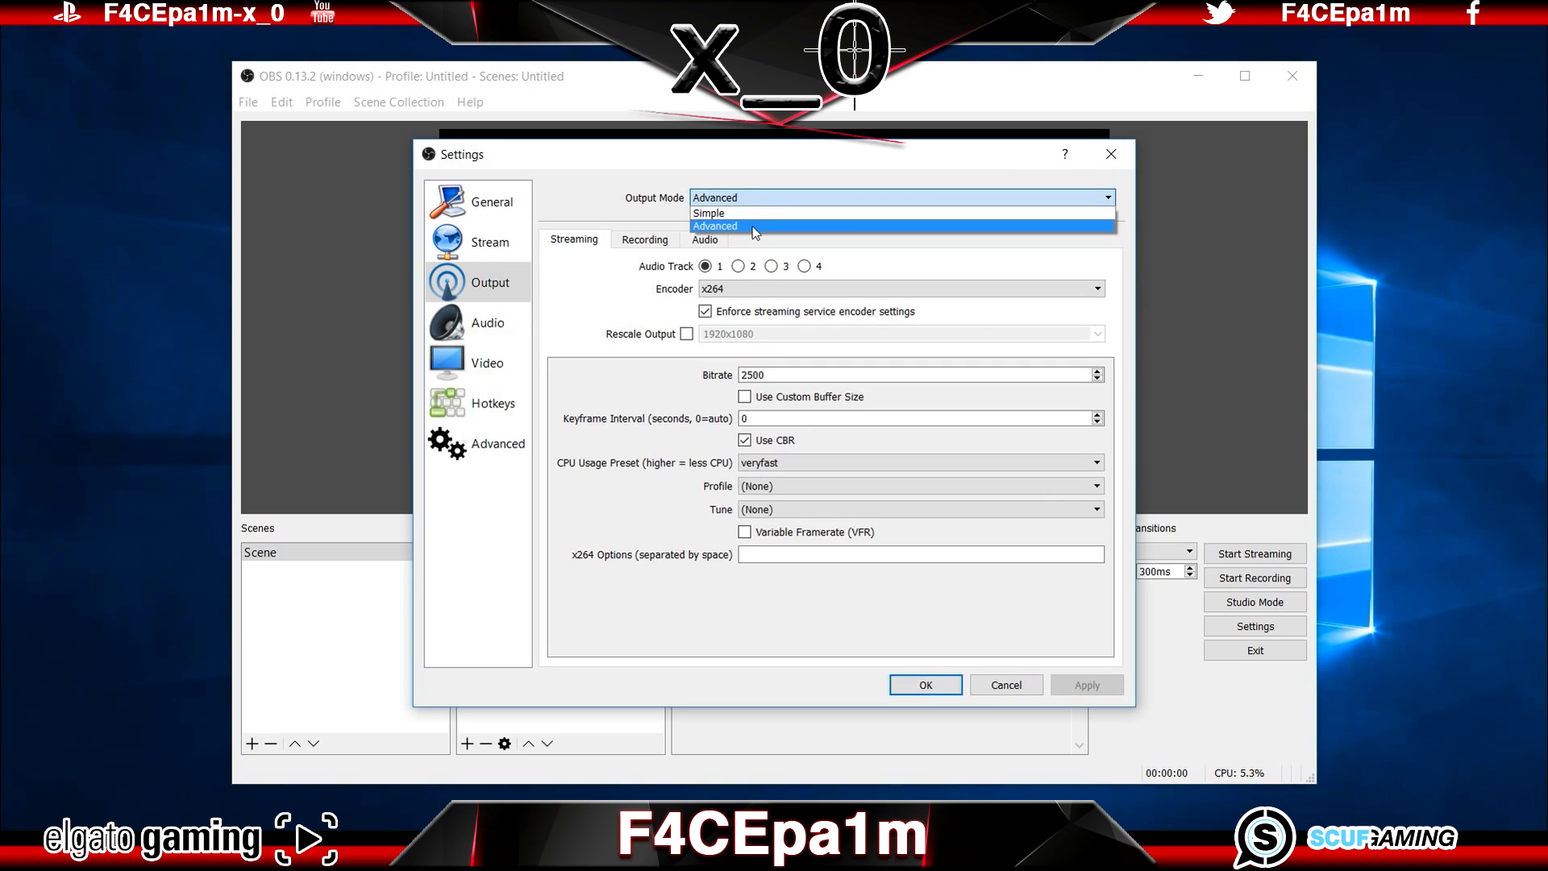
pyautogui.click(755, 229)
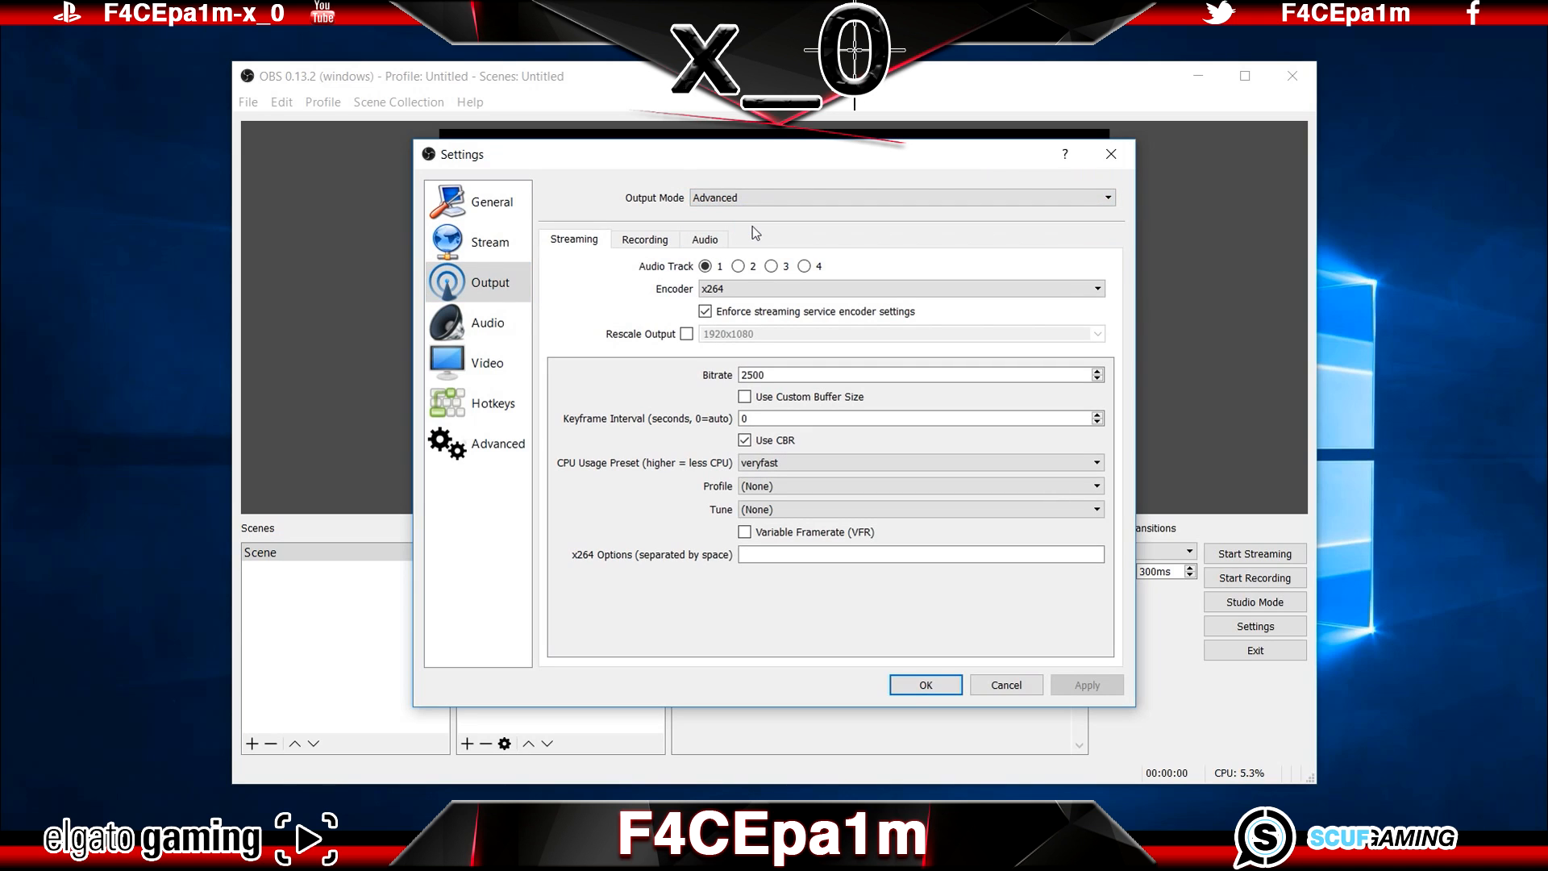
# Step: Choose mp4 as the recording format in the recording output settings and check the recording path
pyautogui.click(666, 244)
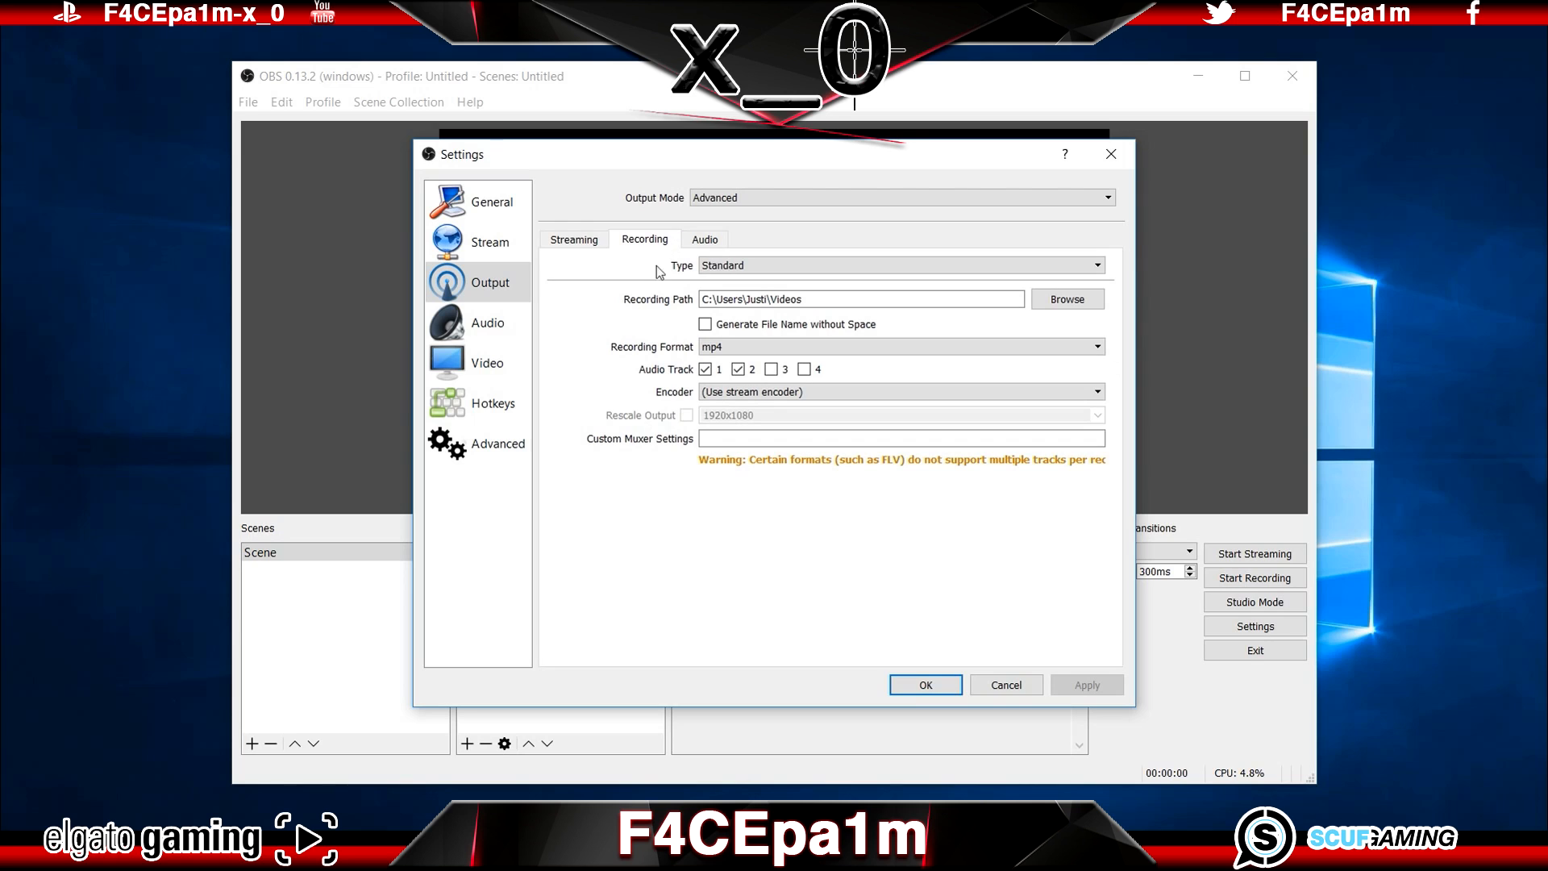
pyautogui.click(742, 349)
pyautogui.click(743, 376)
pyautogui.moveTo(702, 300); pyautogui.dragTo(813, 305)
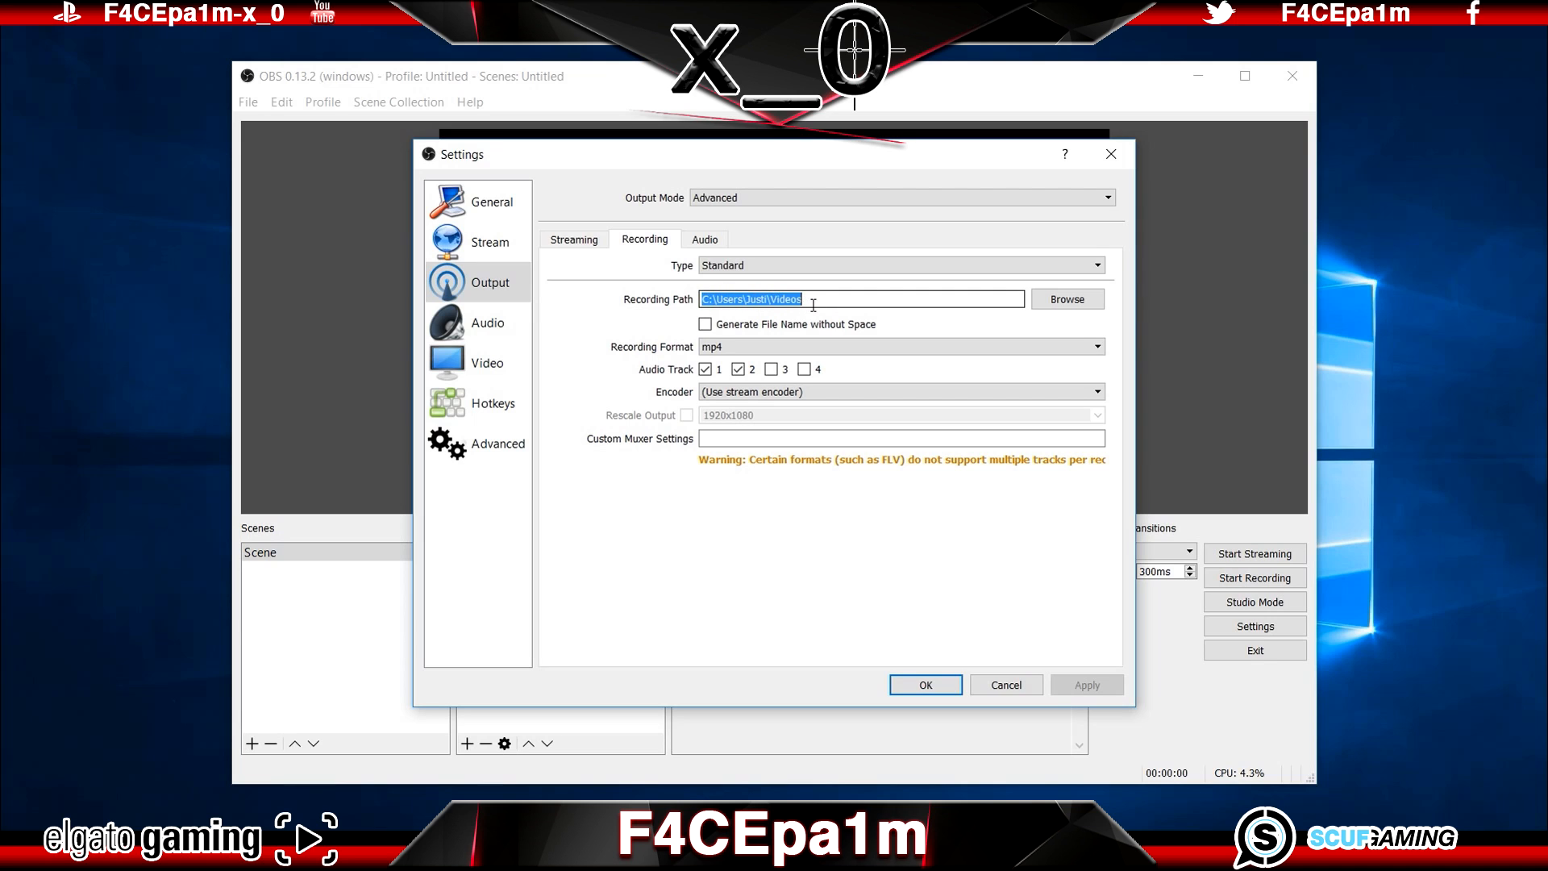
# Step: Set the audio bitrate of Track 1 to 320
pyautogui.click(717, 240)
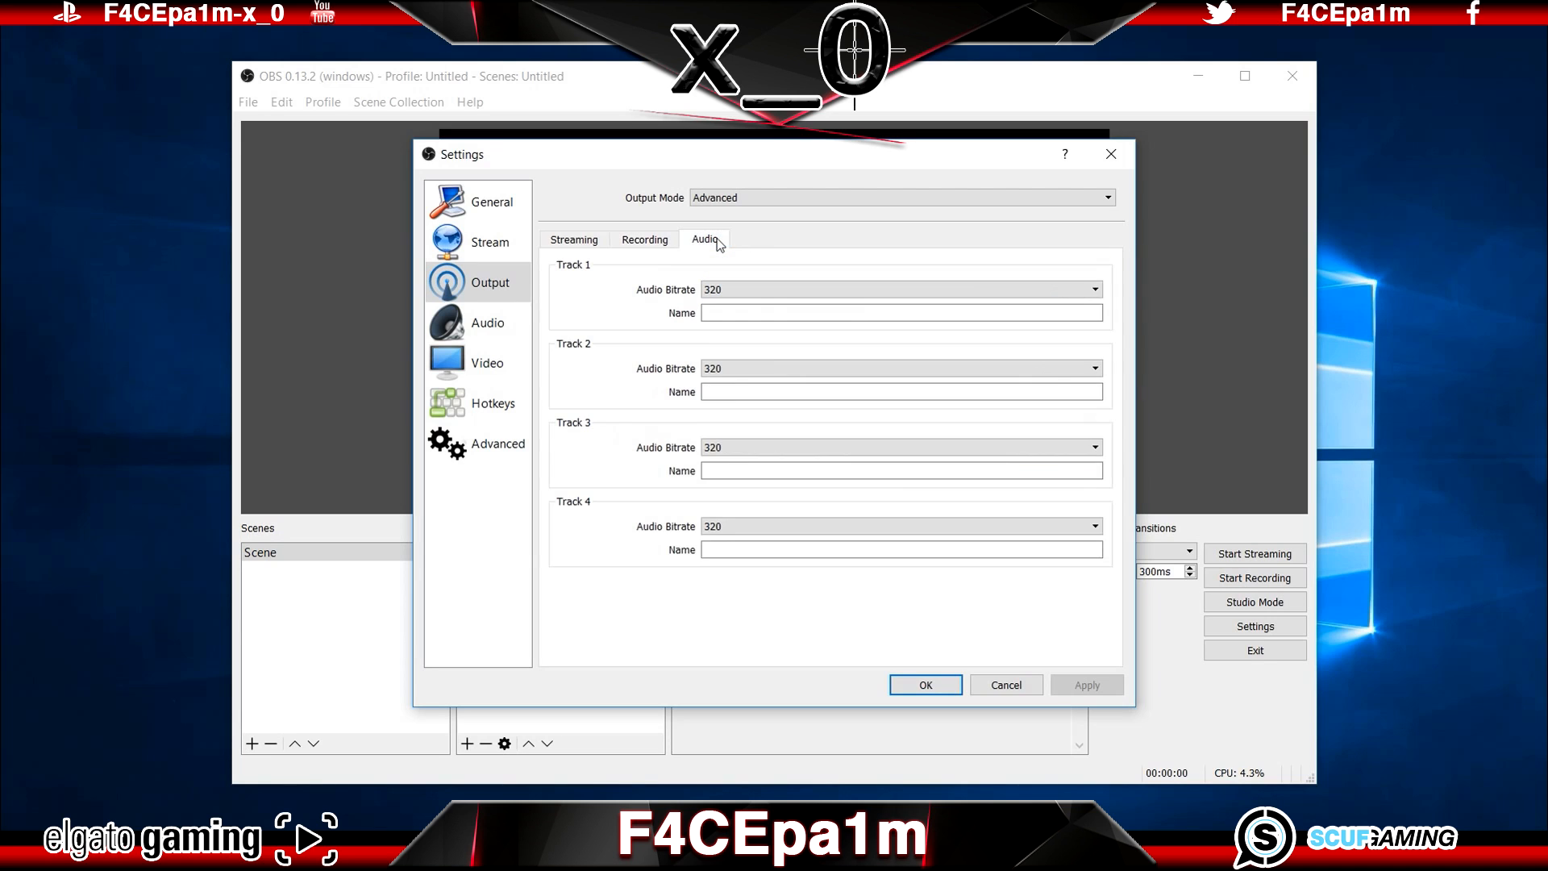
pyautogui.click(735, 289)
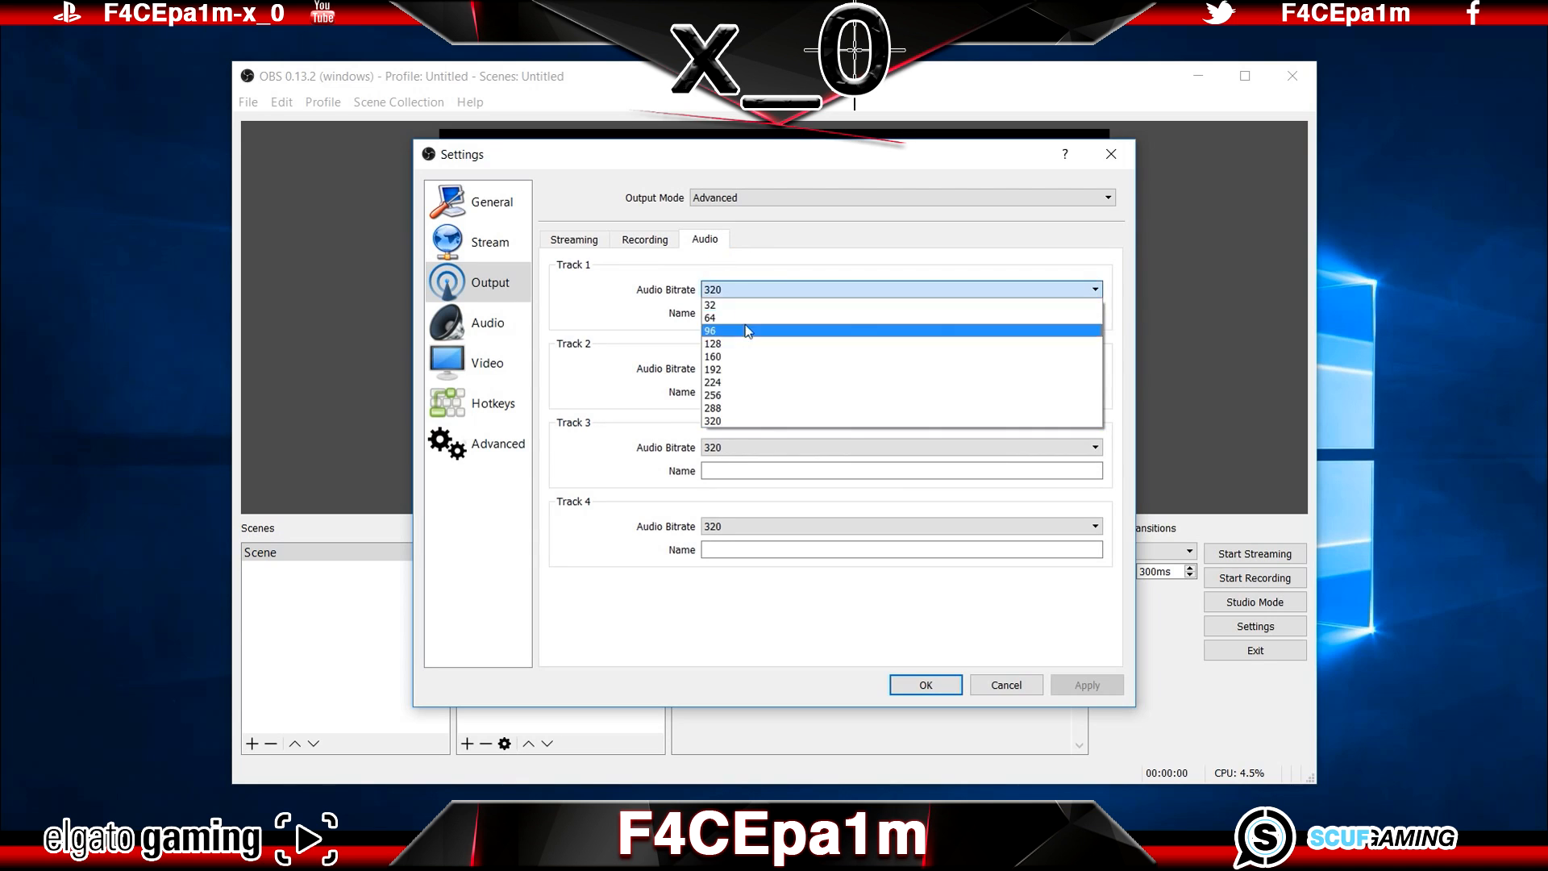
pyautogui.click(749, 421)
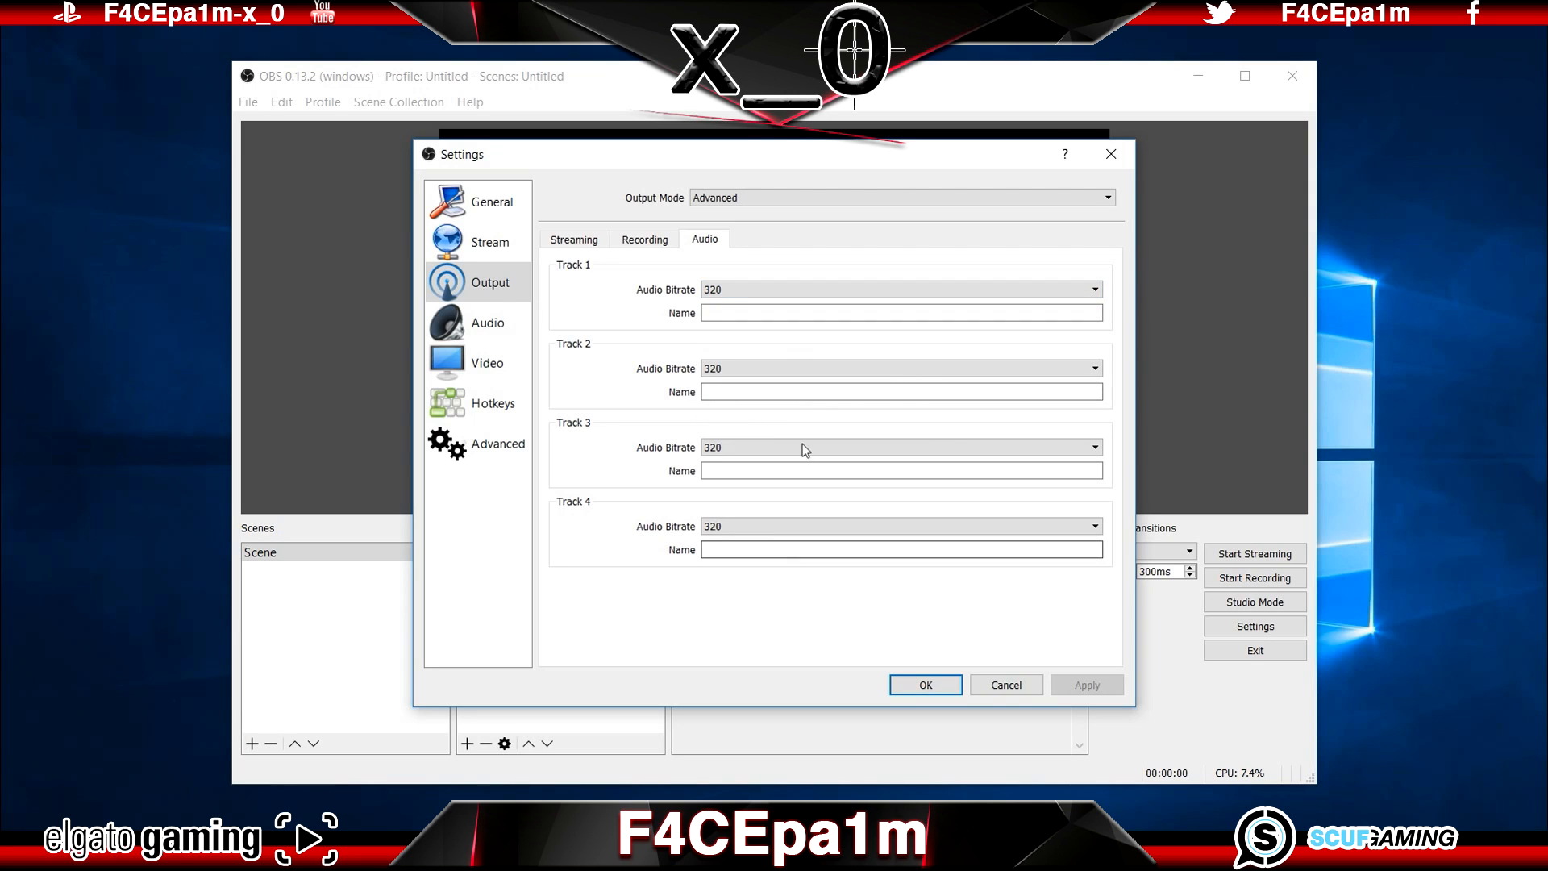
# Step: Choose CABLE Input (VB-Audio Virtual Cable) as desktop audio device and Microphone (Ear Force Stealth 400 CHAT) as mic/auxiliary device, and save the settings
pyautogui.click(507, 326)
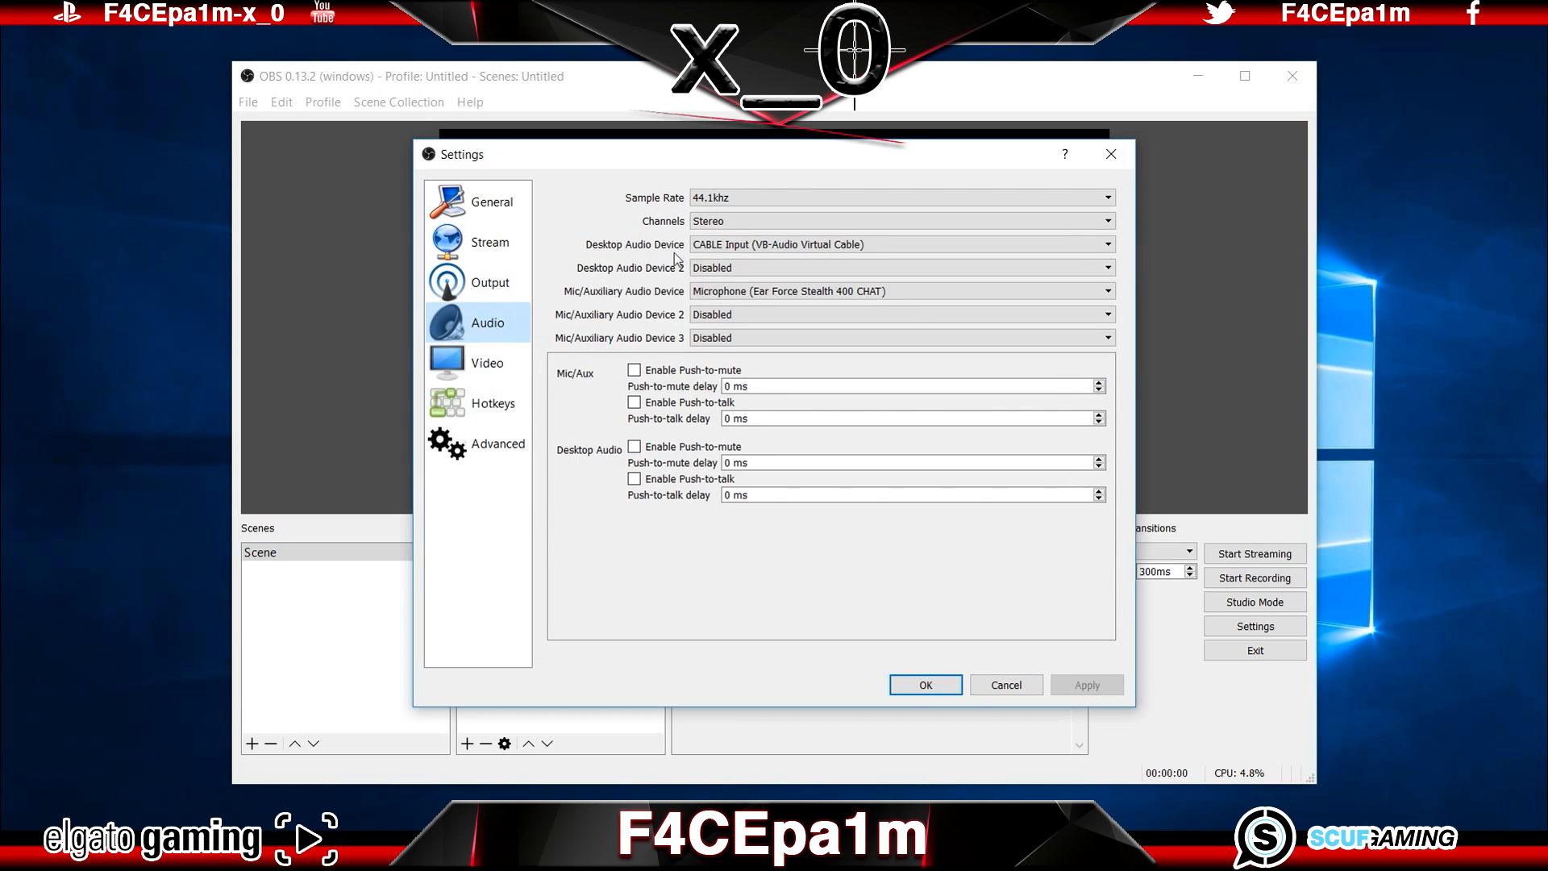
pyautogui.click(870, 245)
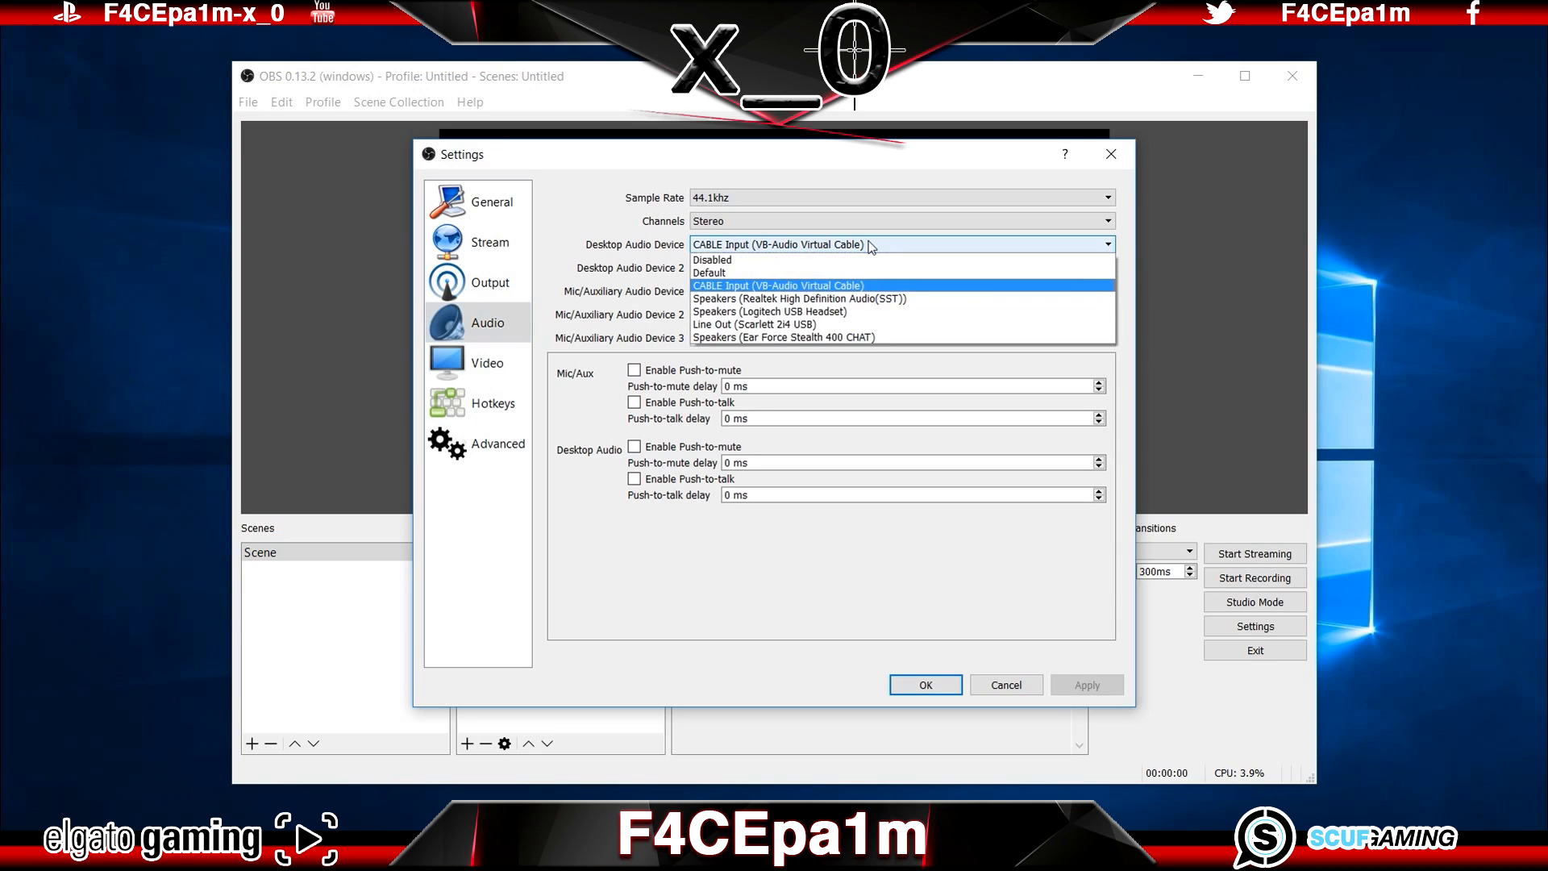
pyautogui.click(870, 287)
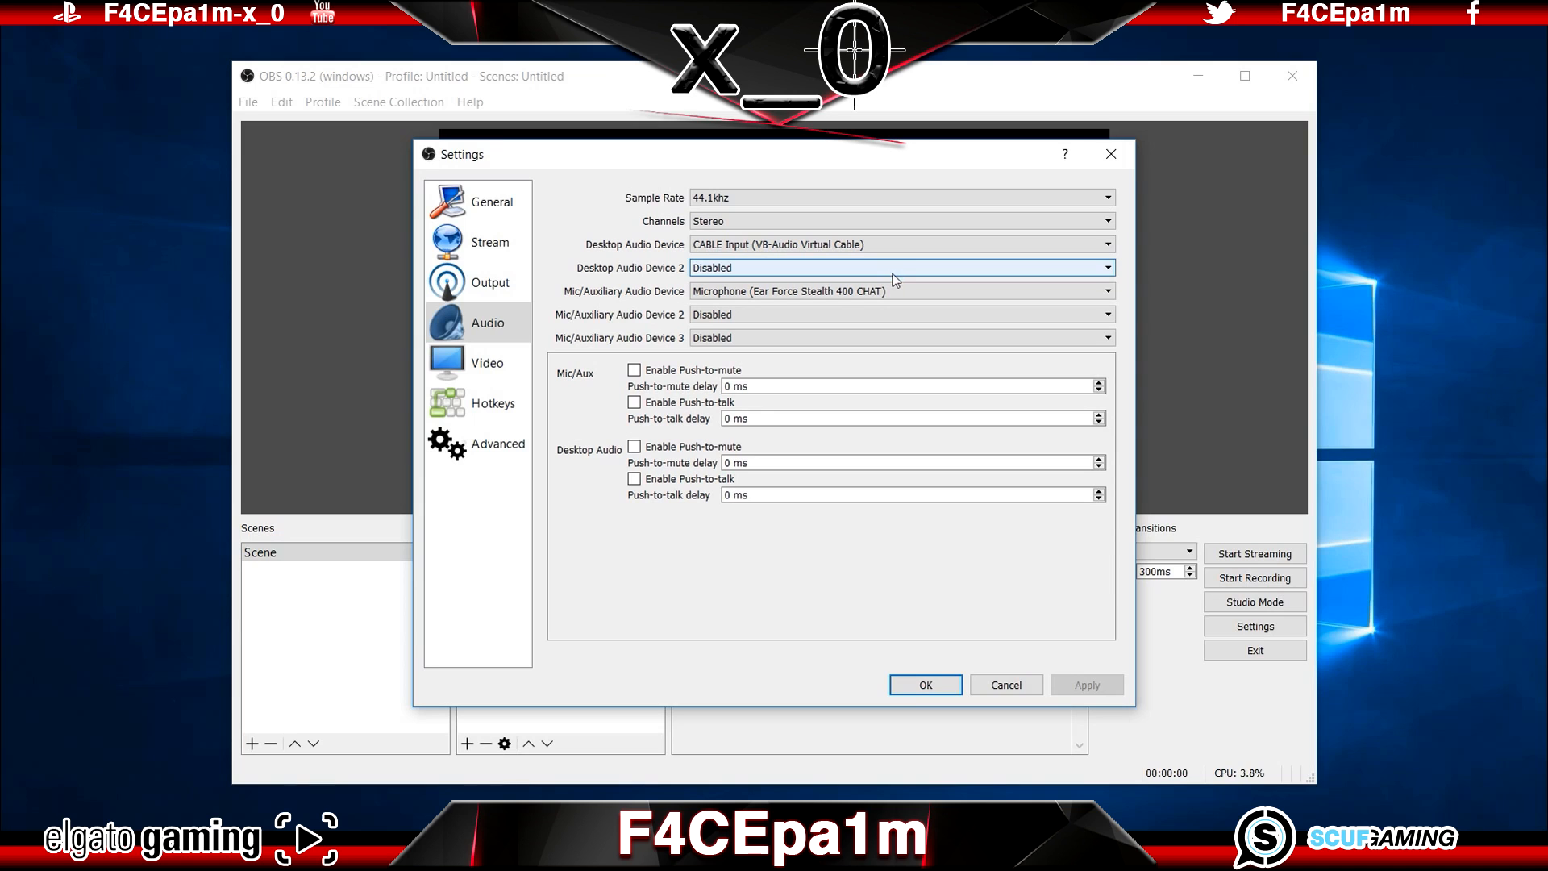
pyautogui.click(900, 294)
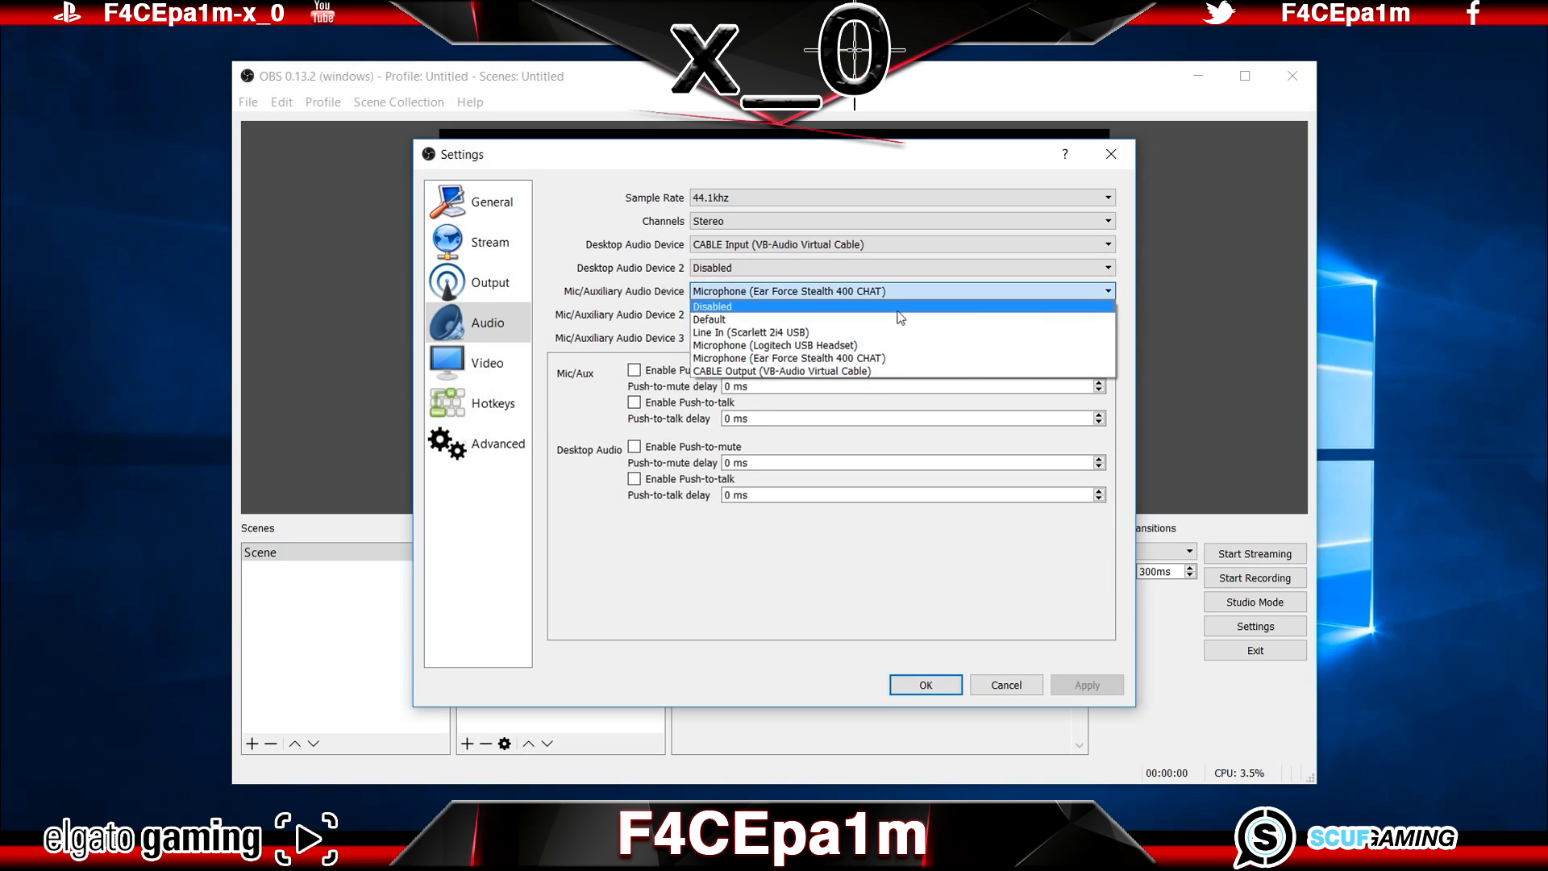
pyautogui.click(915, 359)
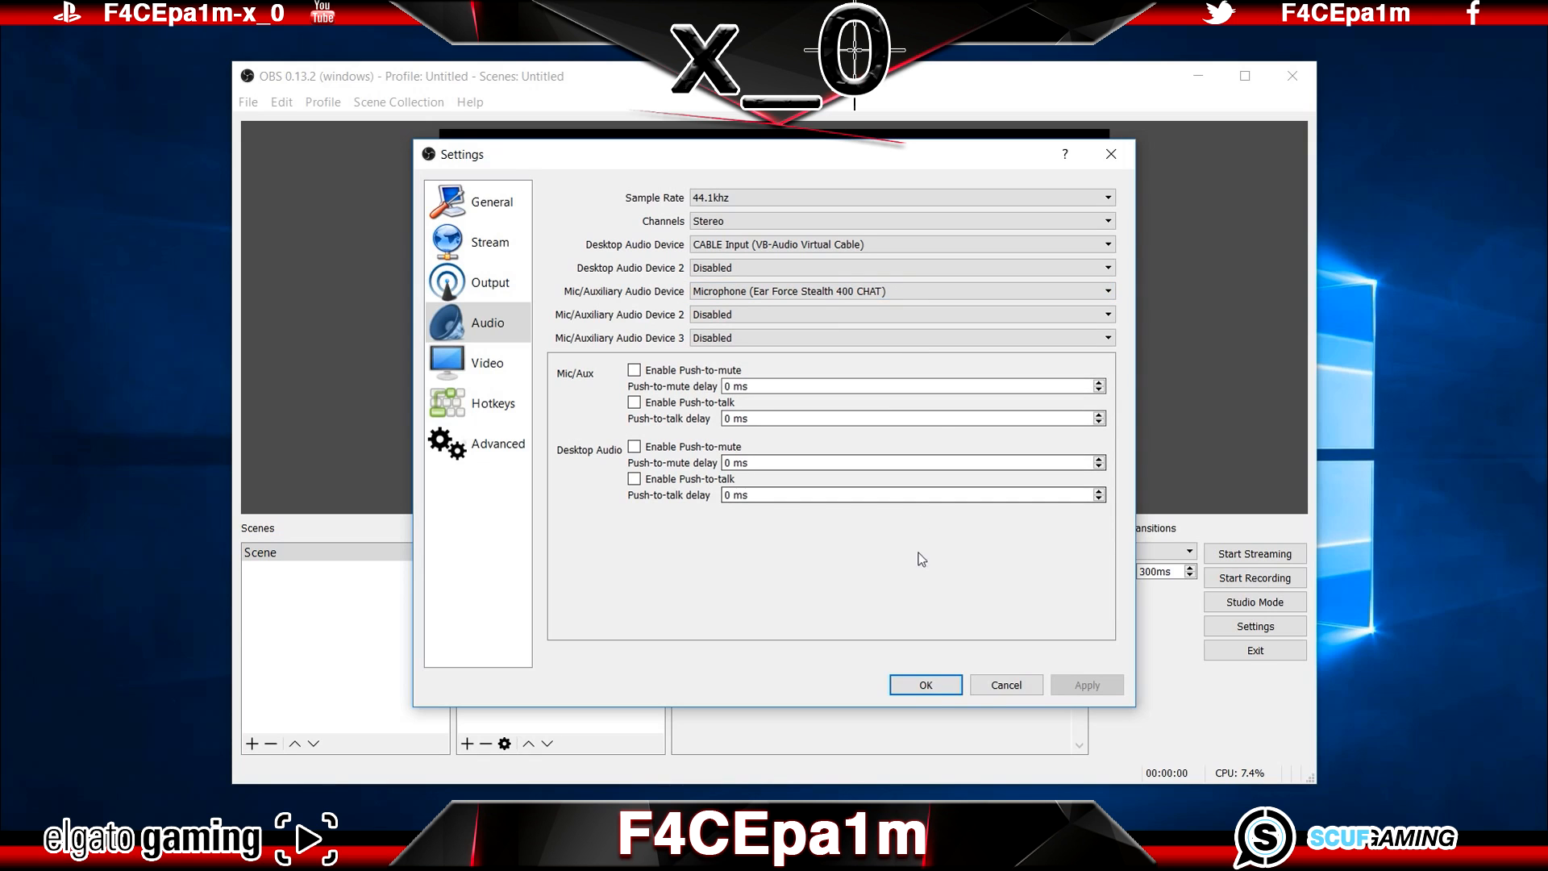
pyautogui.click(934, 687)
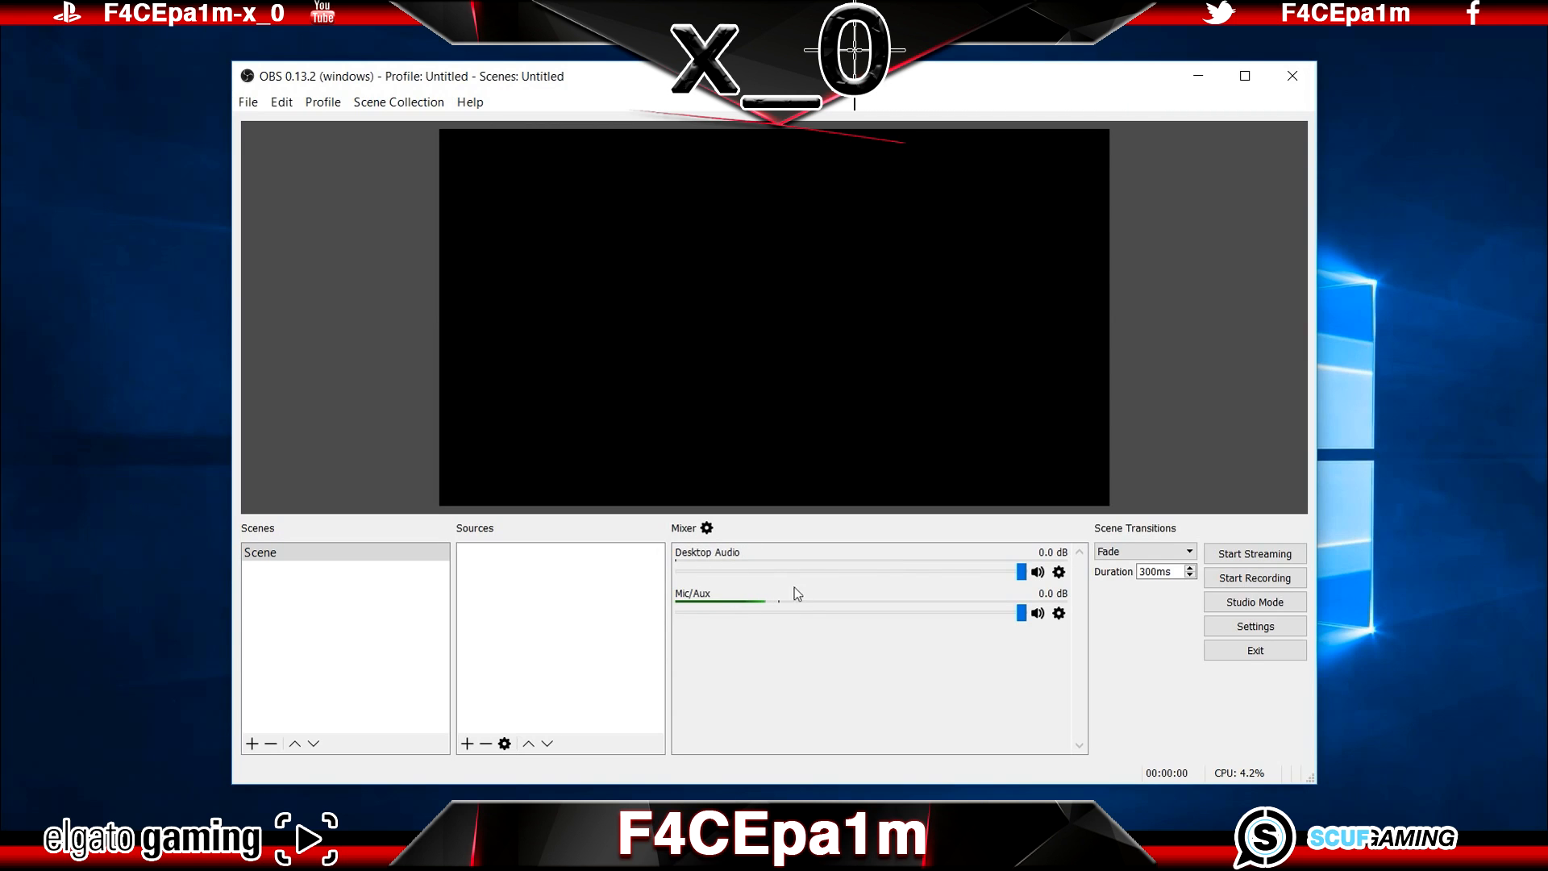
# Step: Check the Mic/Aux mixer level and review the track assignments of Mic/Aux and Desktop Audio in the advanced audio properties
pyautogui.moveTo(1022, 613)
pyautogui.mouseDown()
pyautogui.moveTo(806, 611)
pyautogui.moveTo(1040, 619)
pyautogui.mouseUp()
pyautogui.click(283, 104)
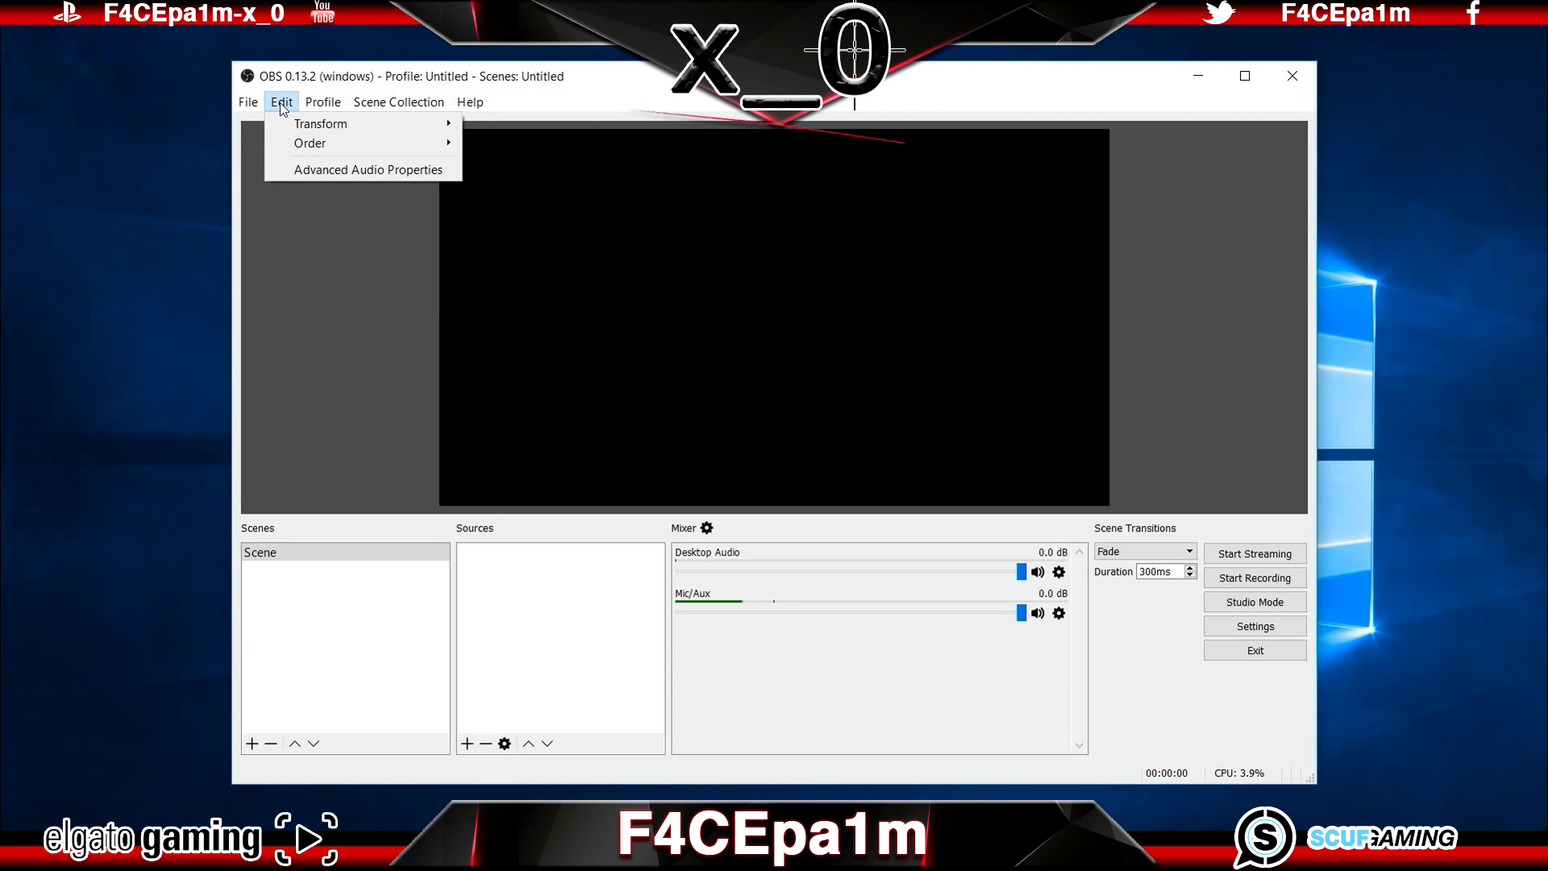
pyautogui.click(355, 169)
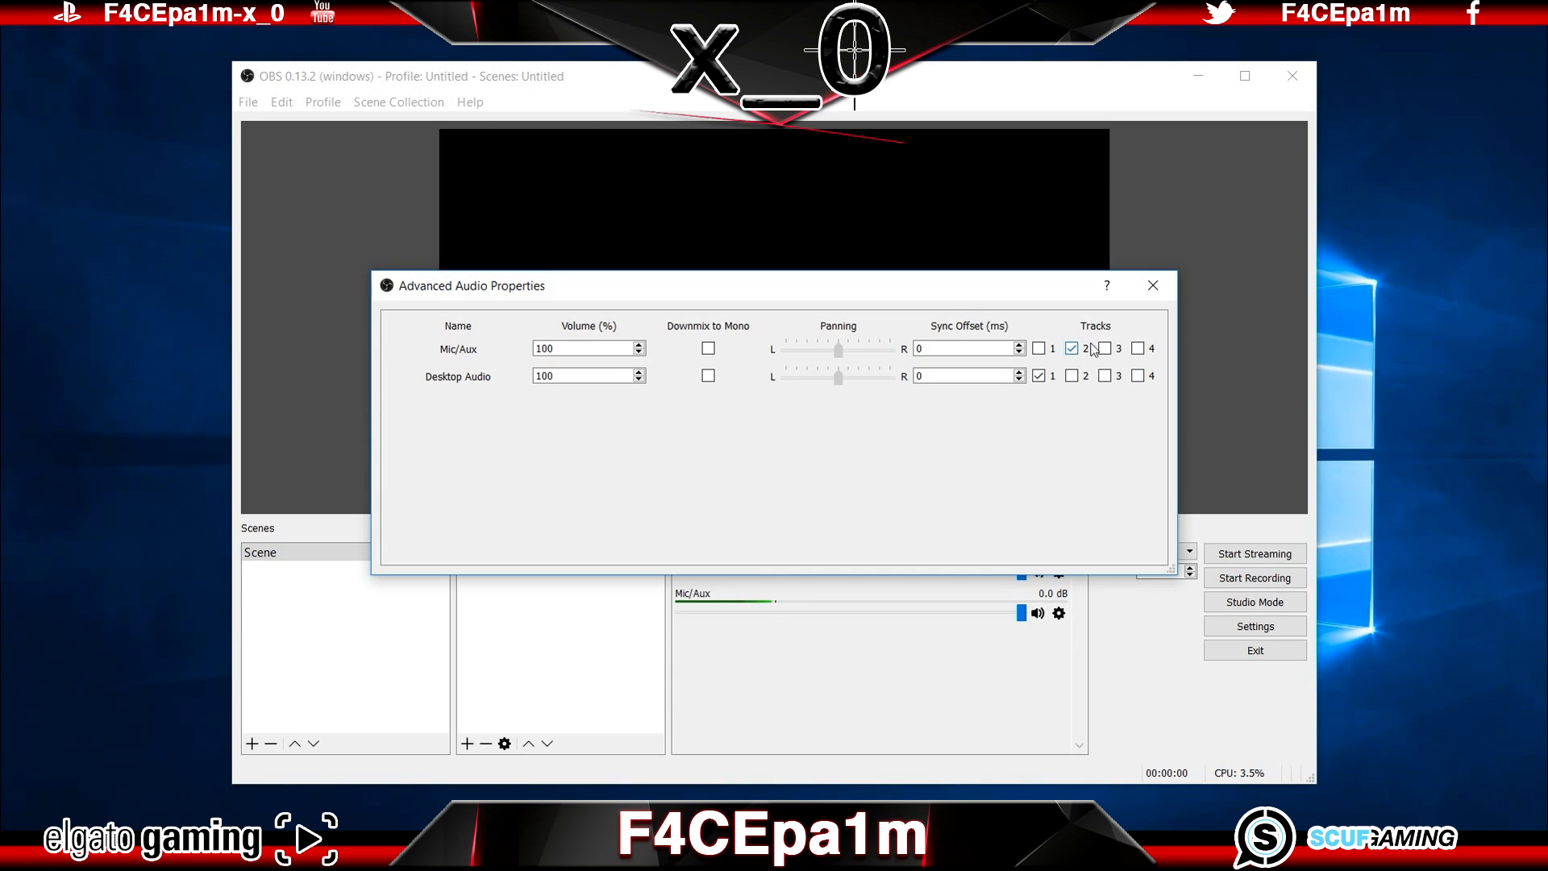
pyautogui.click(1154, 285)
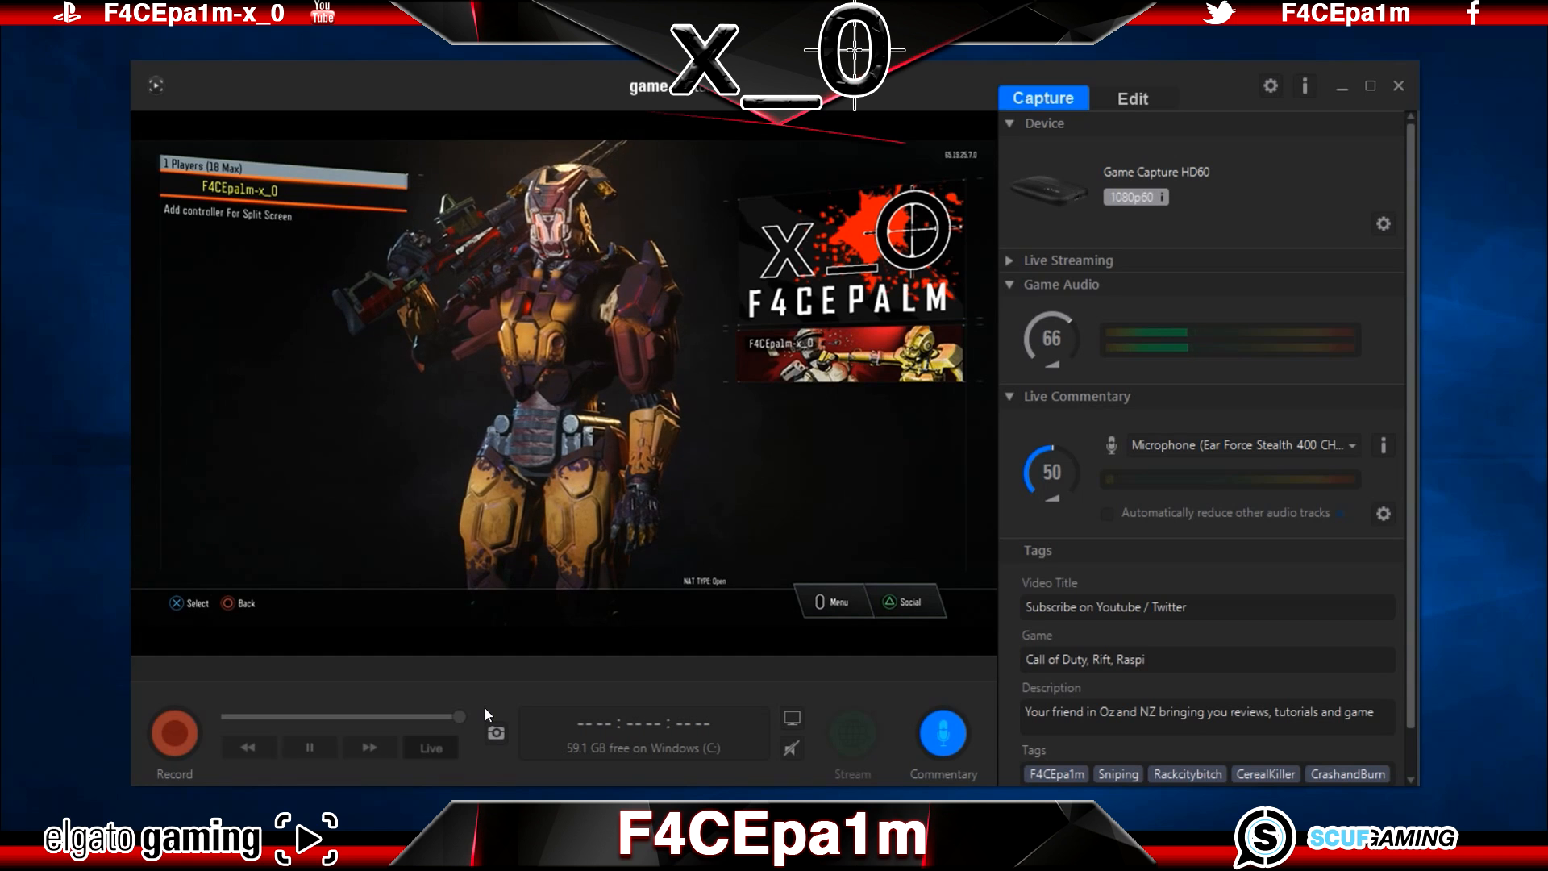
# Step: Switch to Elgato Game Capture HD and review the storage locations and Flashback Recording option in its capture preferences
pyautogui.click(1271, 87)
pyautogui.click(525, 153)
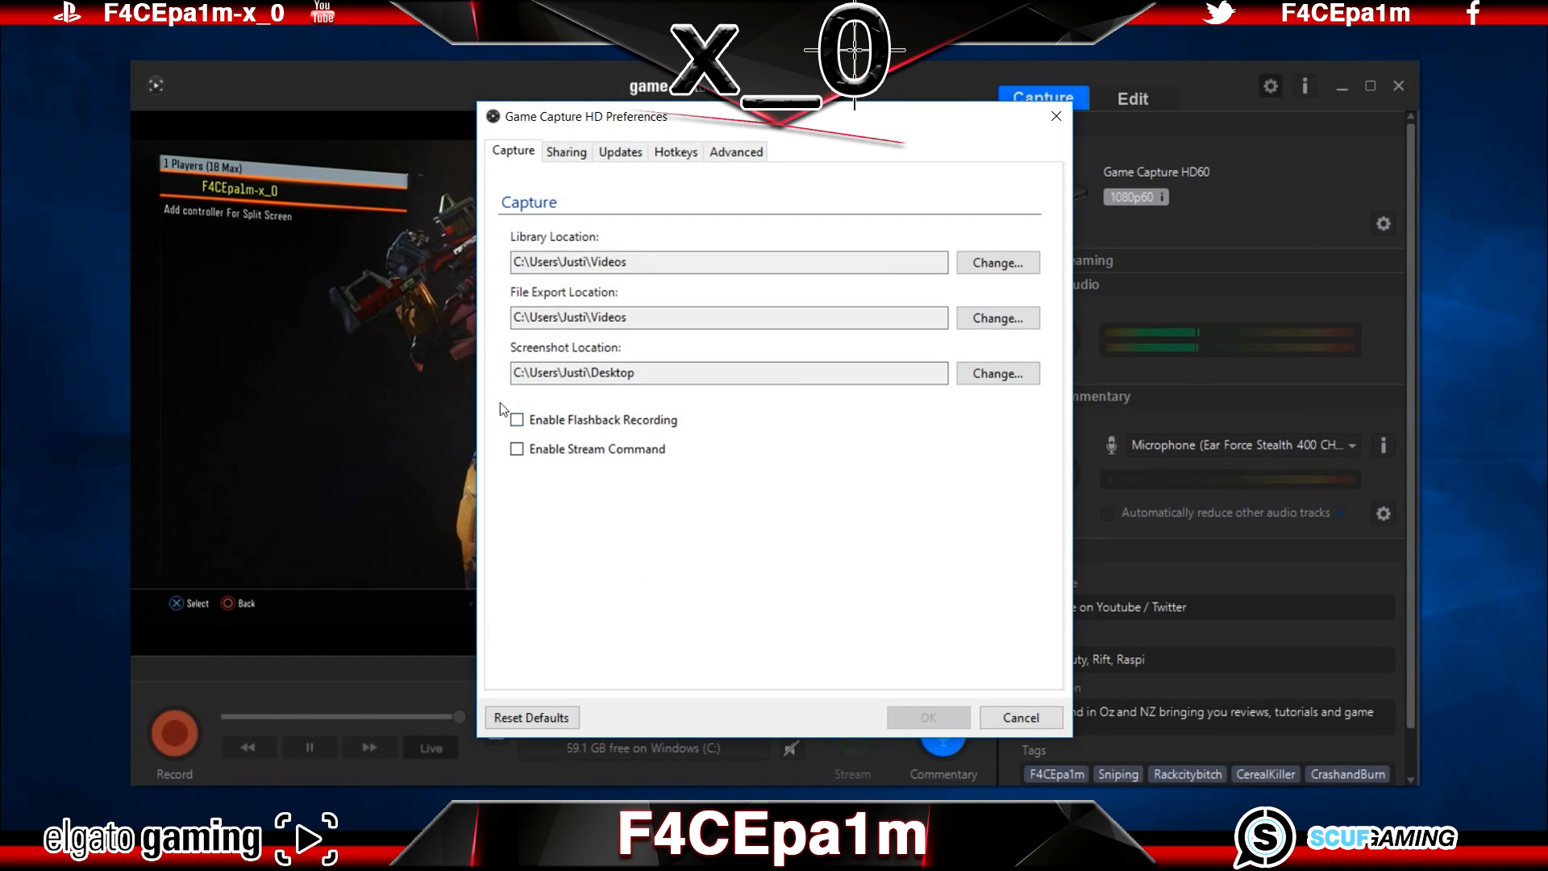
pyautogui.click(1035, 720)
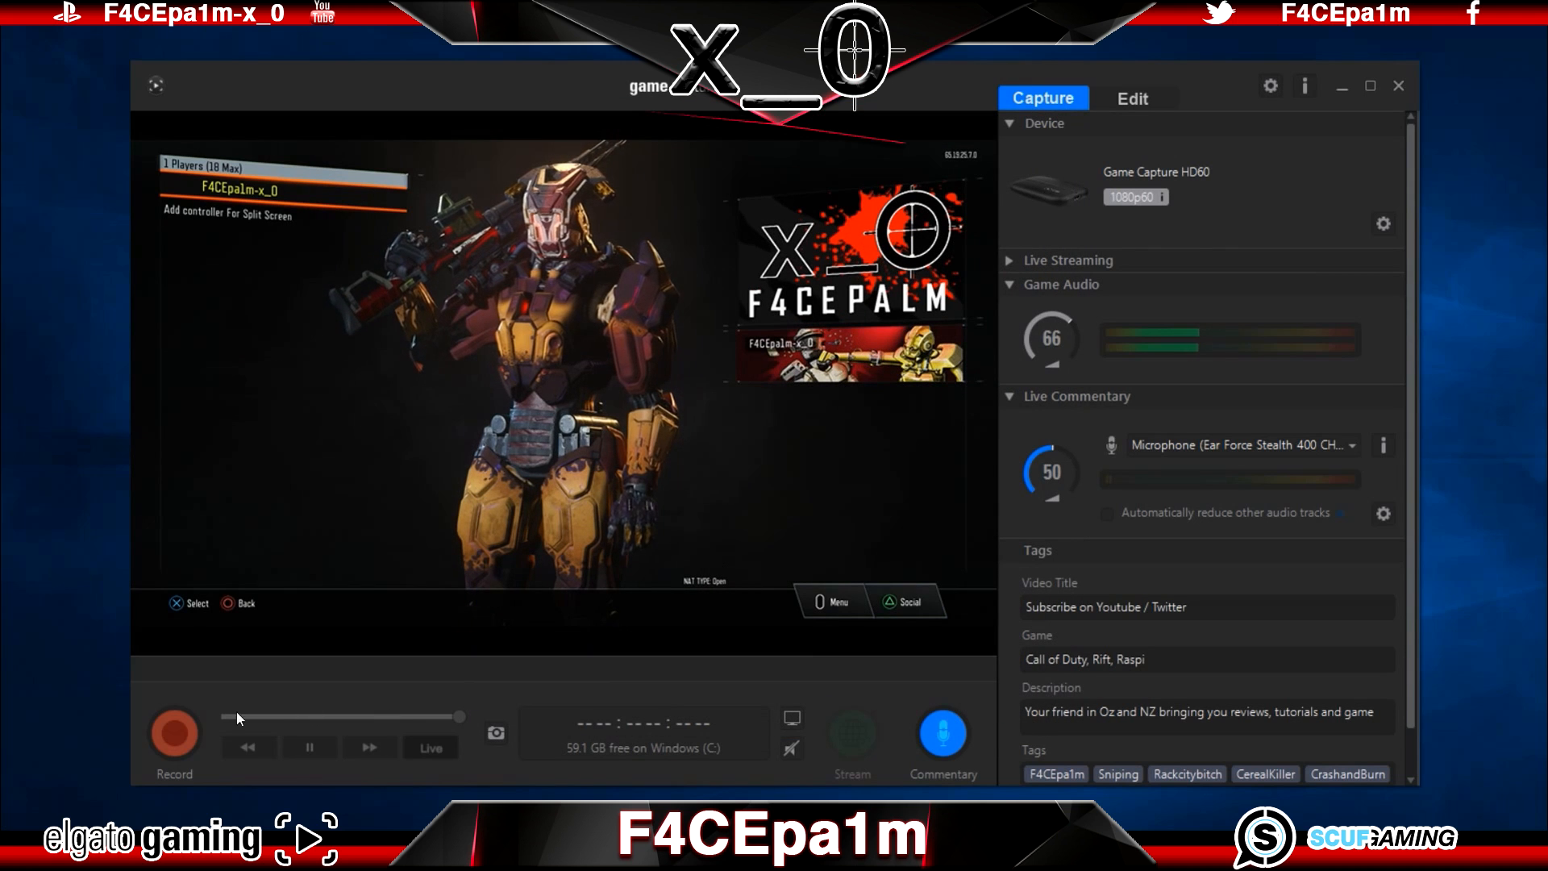
# Step: Start recording in Elgato Game Capture HD, and switch to OBS to start recording there too
pyautogui.click(191, 729)
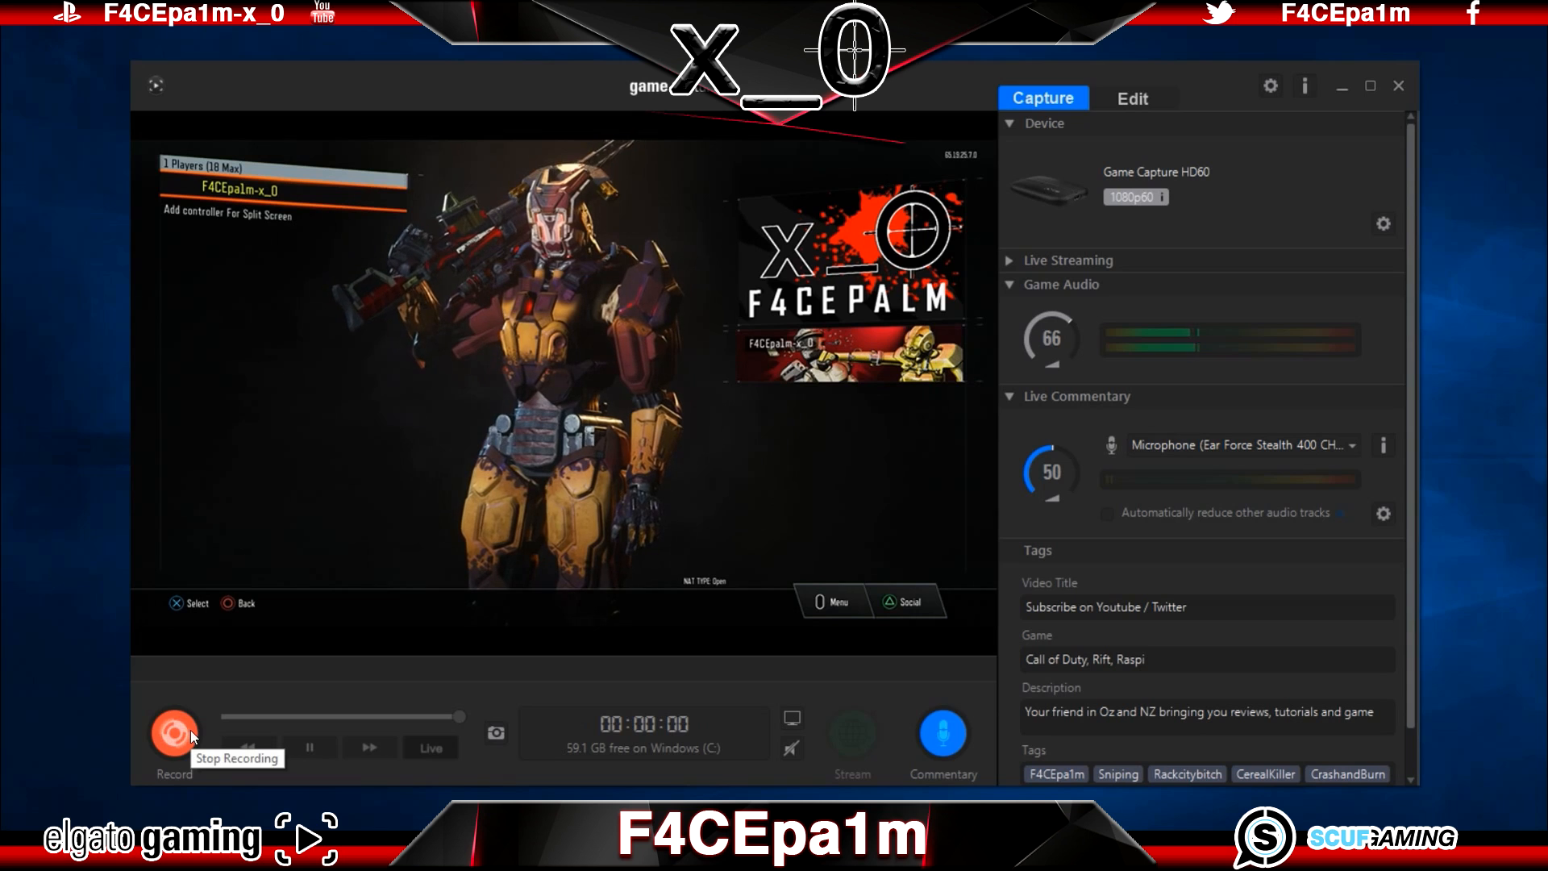
pyautogui.moveTo(276, 855)
pyautogui.click(275, 750)
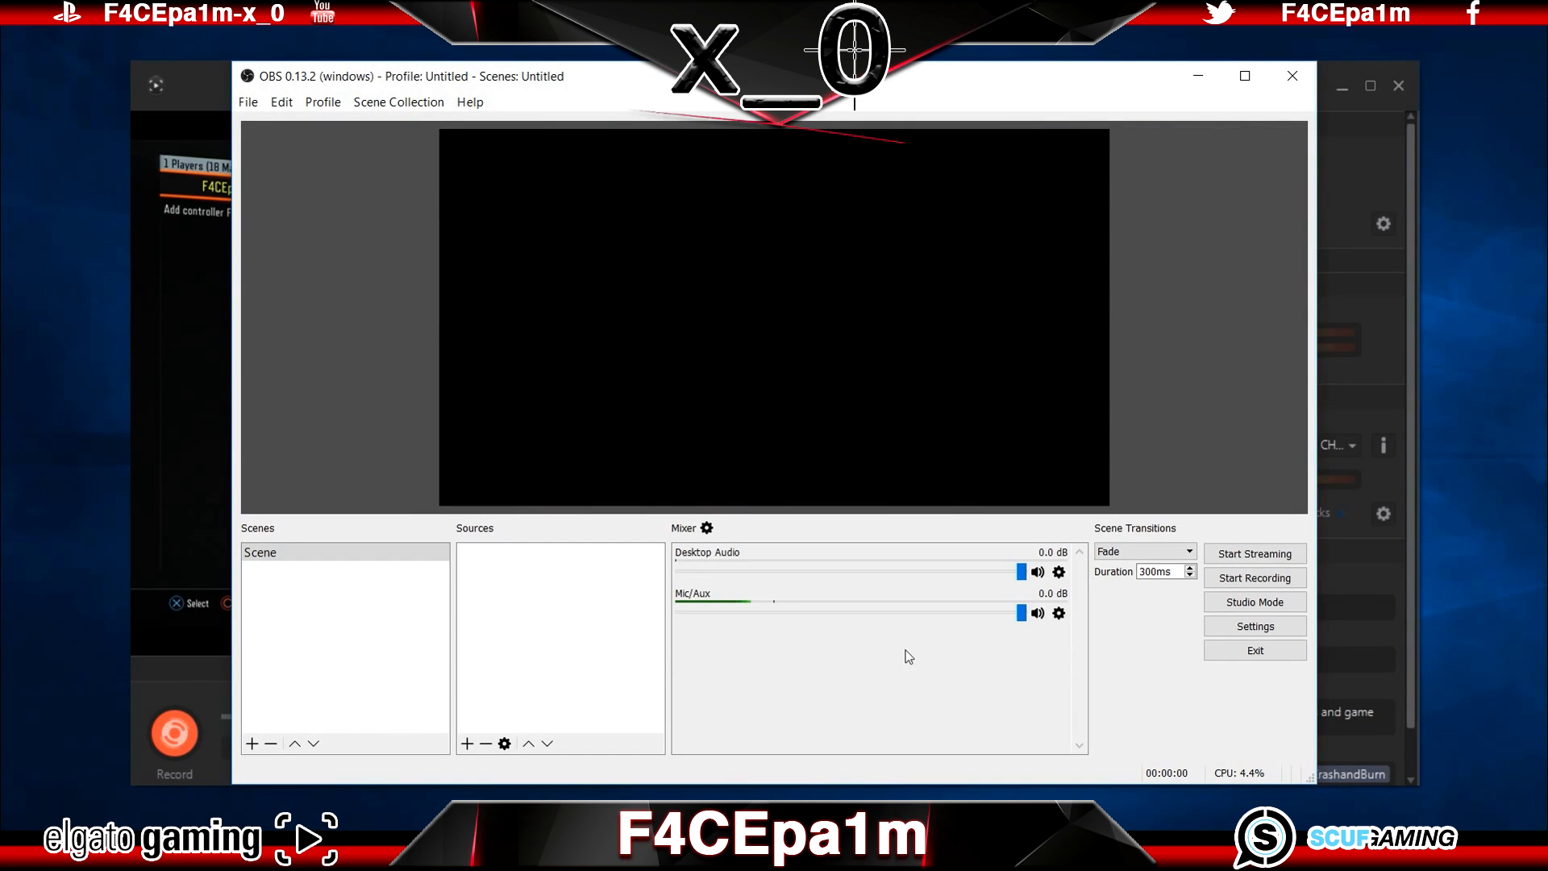
pyautogui.click(1252, 577)
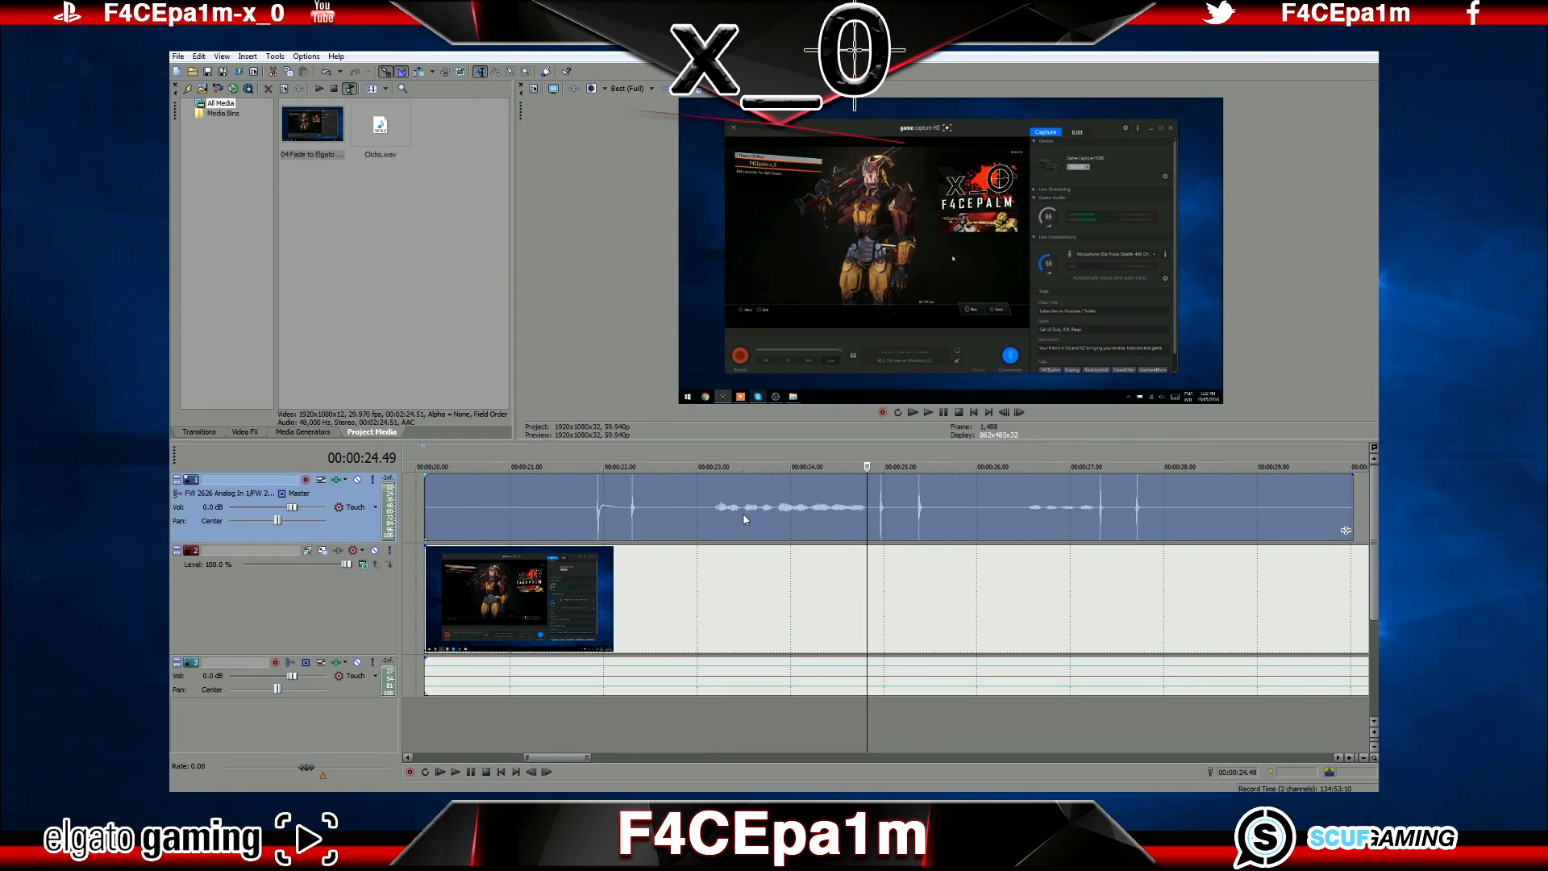
# Step: Stop the running recordings in both Elgato Game Capture HD and OBS
pyautogui.moveTo(710, 517)
pyautogui.mouseDown()
pyautogui.moveTo(685, 516)
pyautogui.moveTo(737, 520)
pyautogui.moveTo(723, 518)
pyautogui.mouseUp()
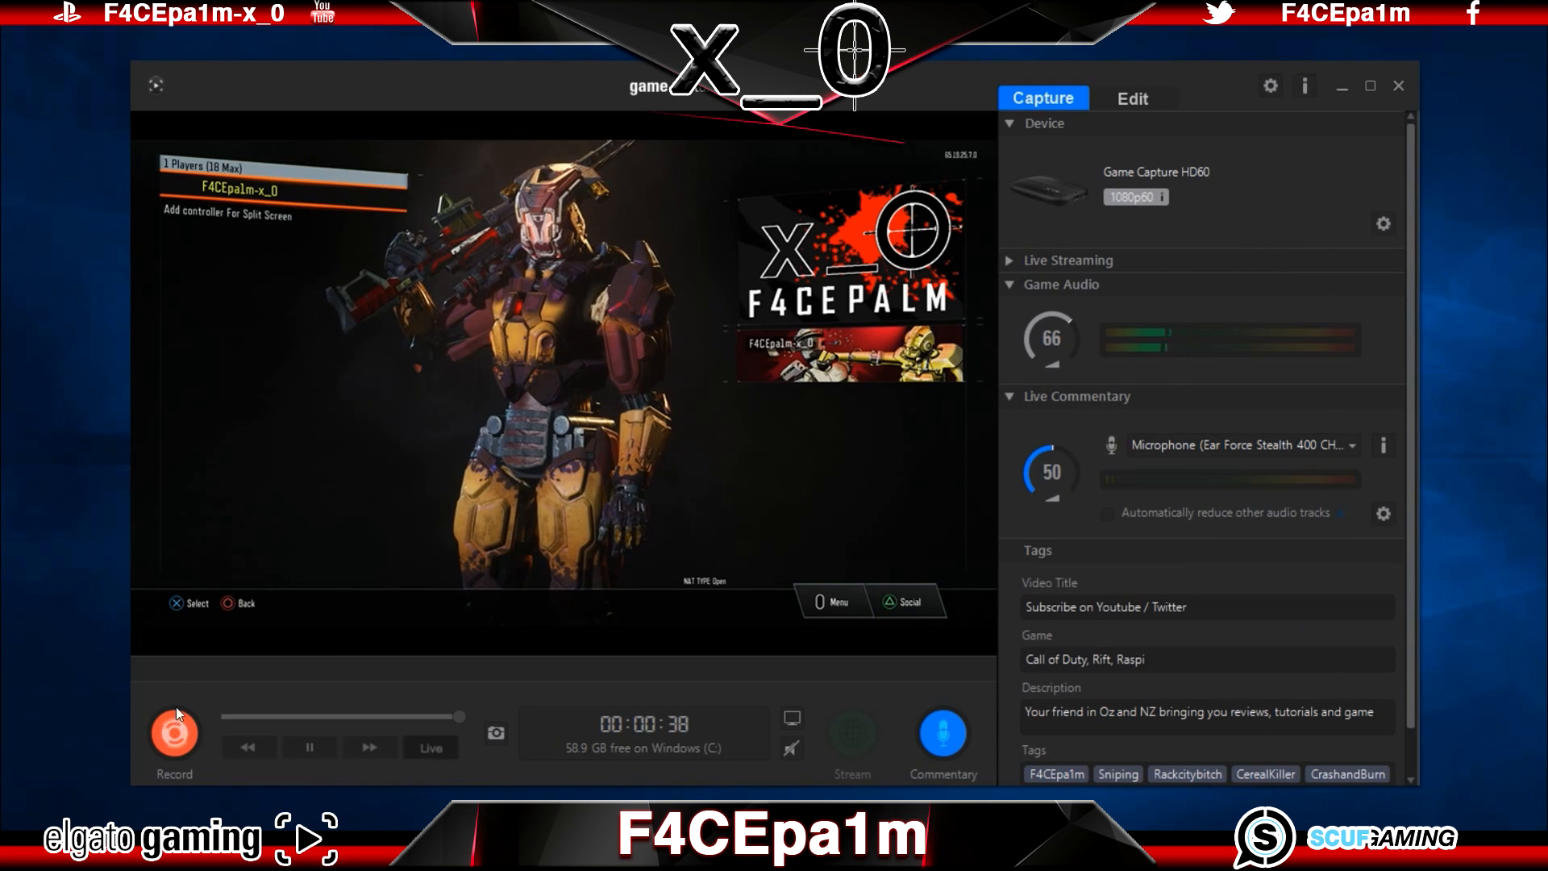
pyautogui.click(179, 732)
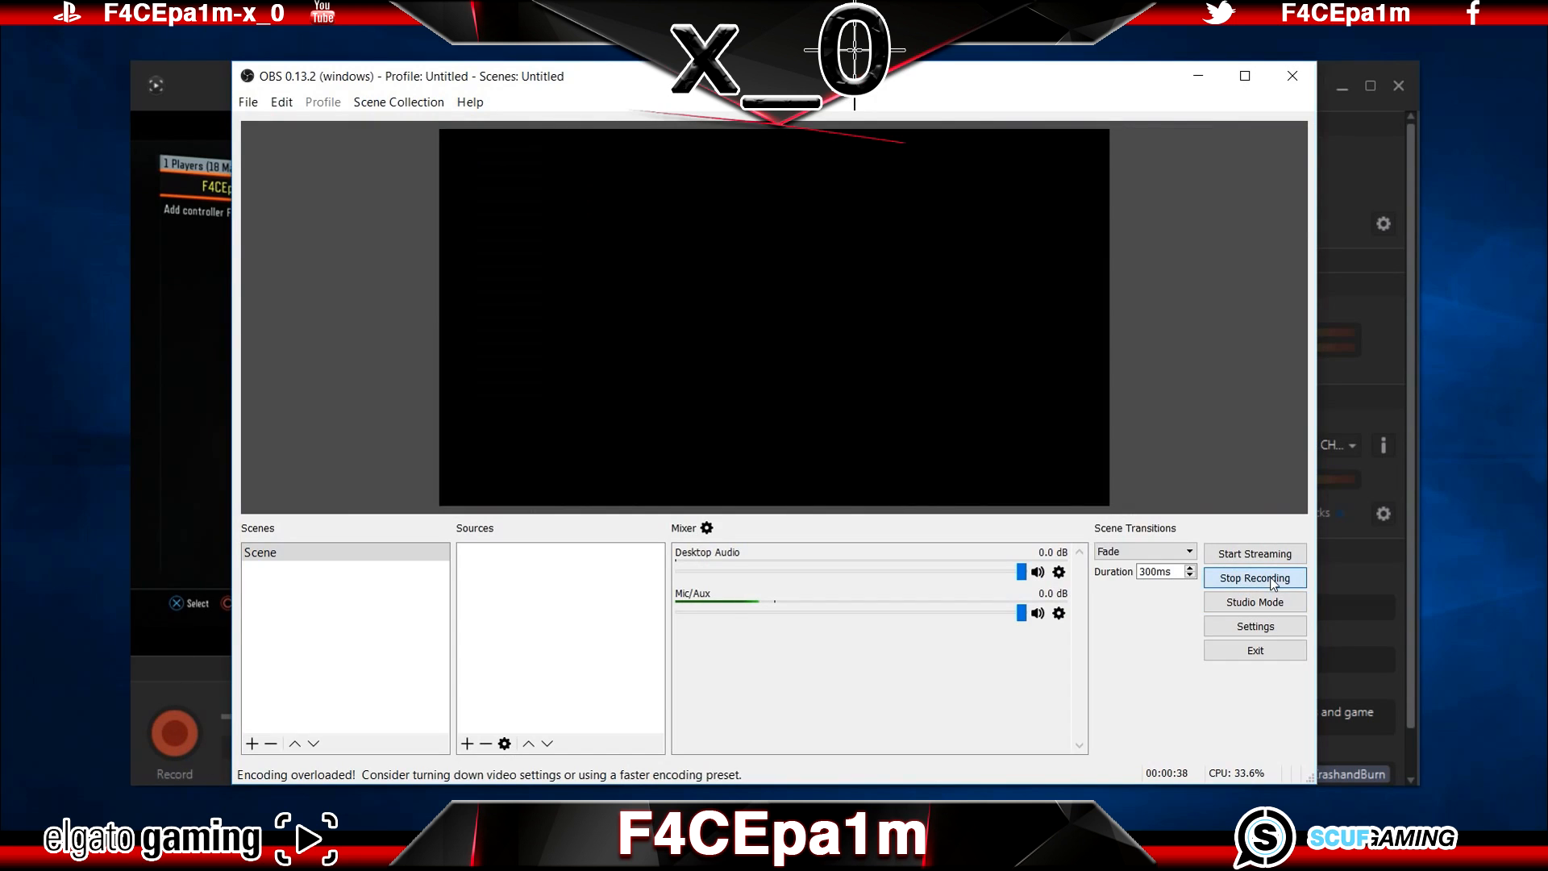
pyautogui.click(1272, 579)
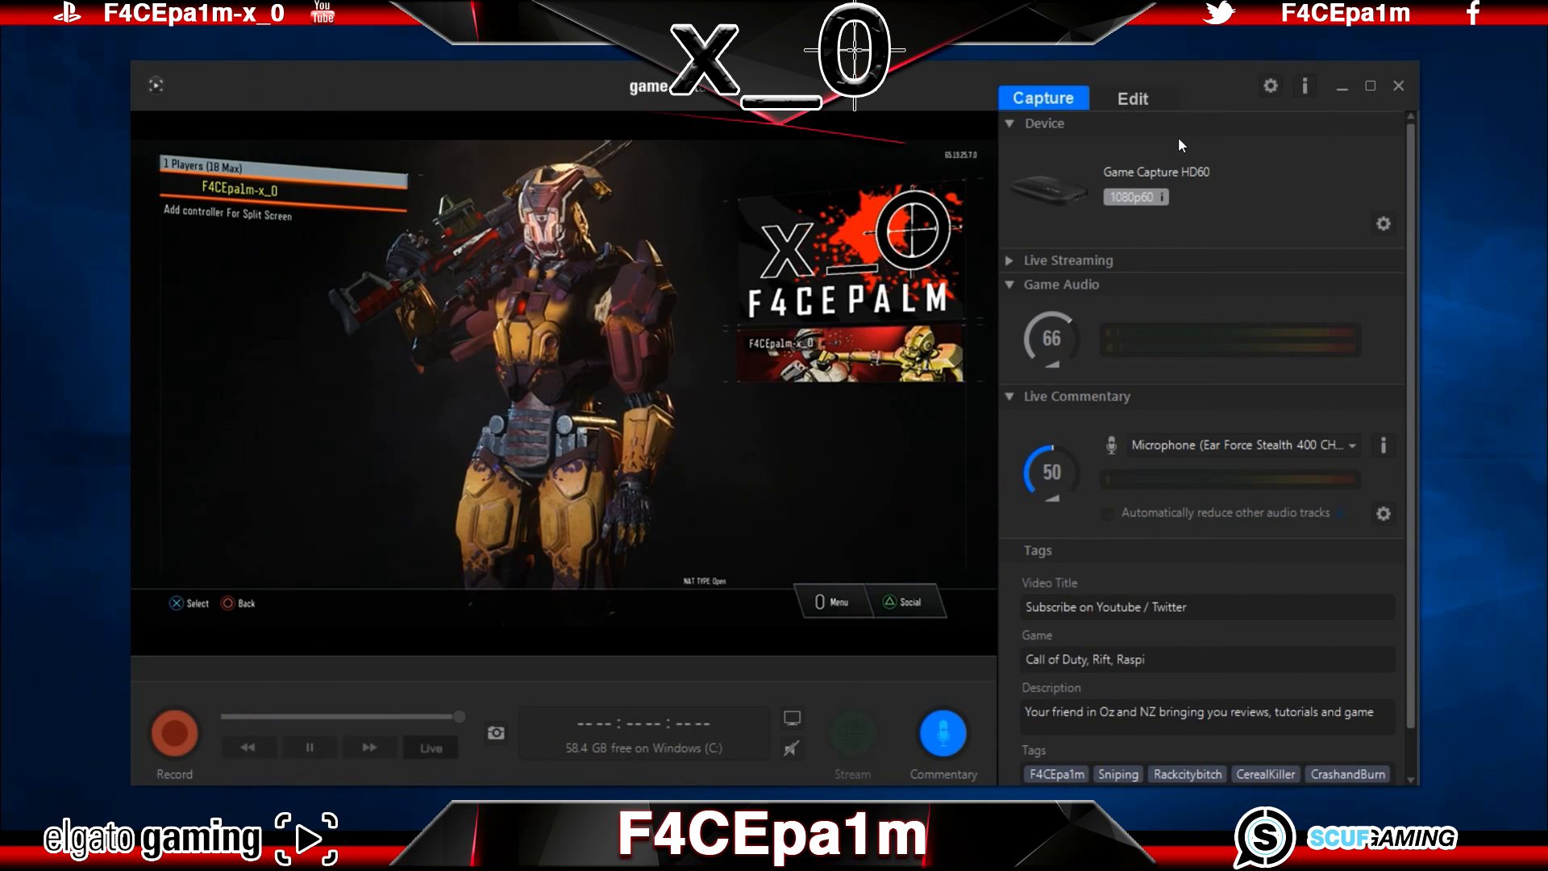
# Step: Export the captured "Subscribe on Youtube / Twitter" video as an MP4 file and check it beside the OBS recording in the Videos folder
pyautogui.click(1168, 95)
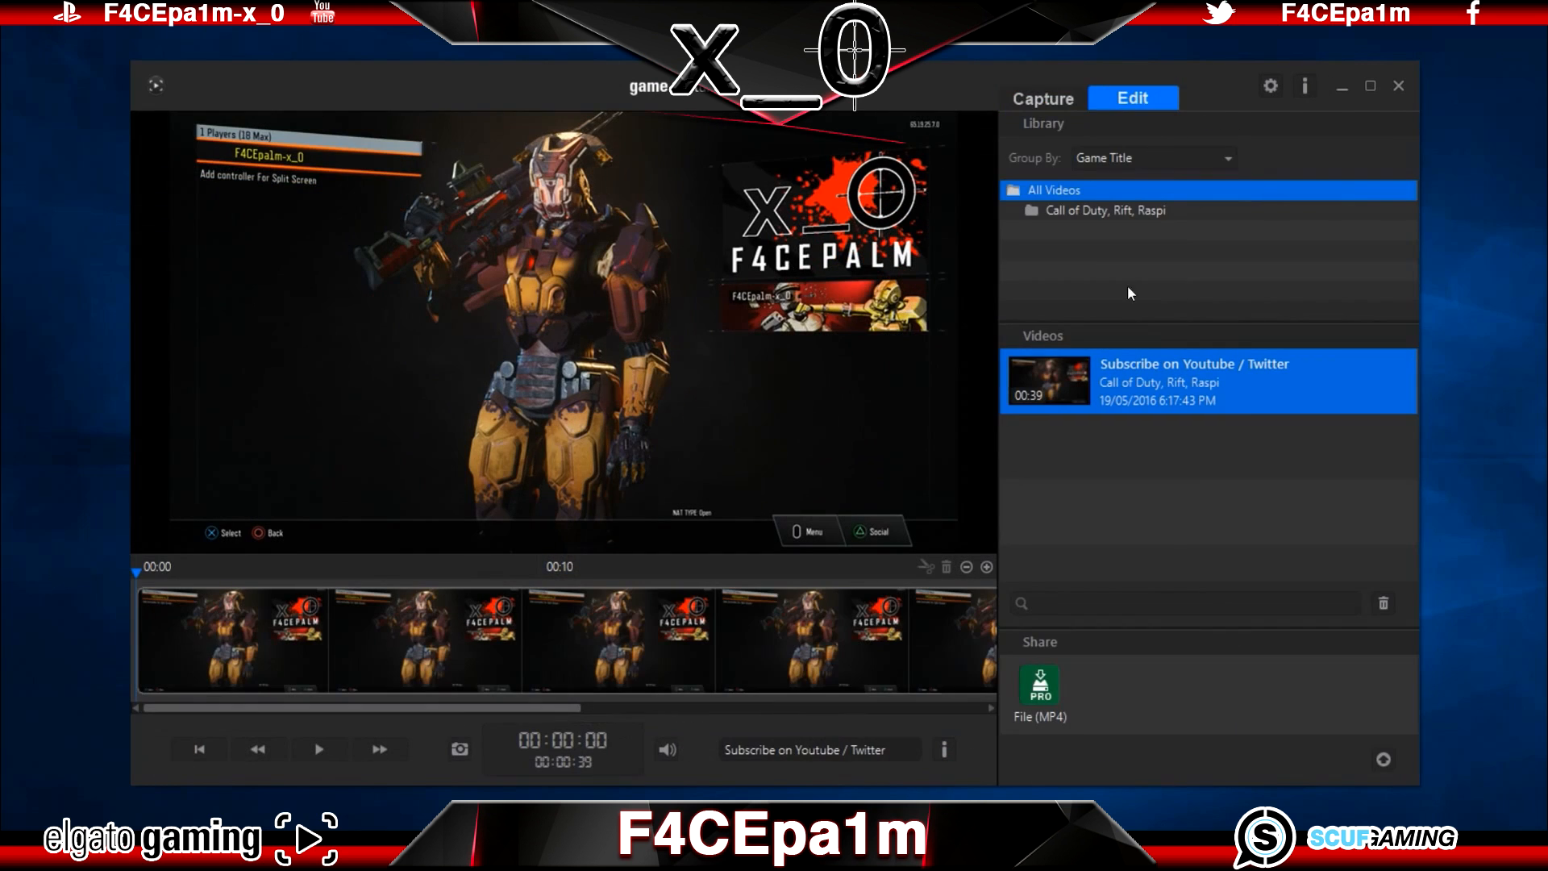
pyautogui.click(1041, 686)
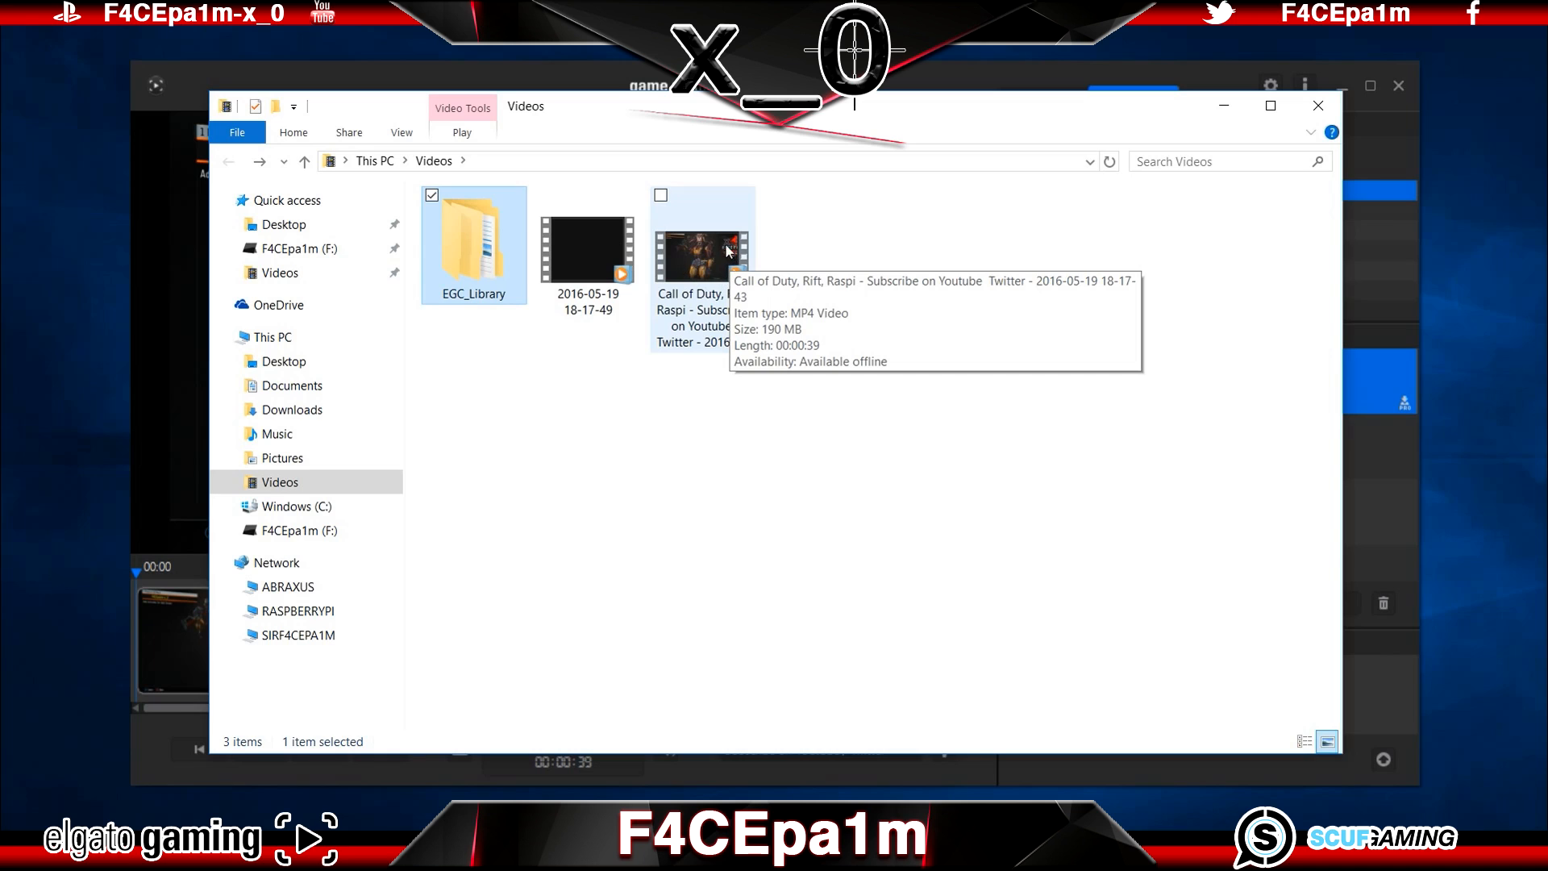
pyautogui.click(703, 262)
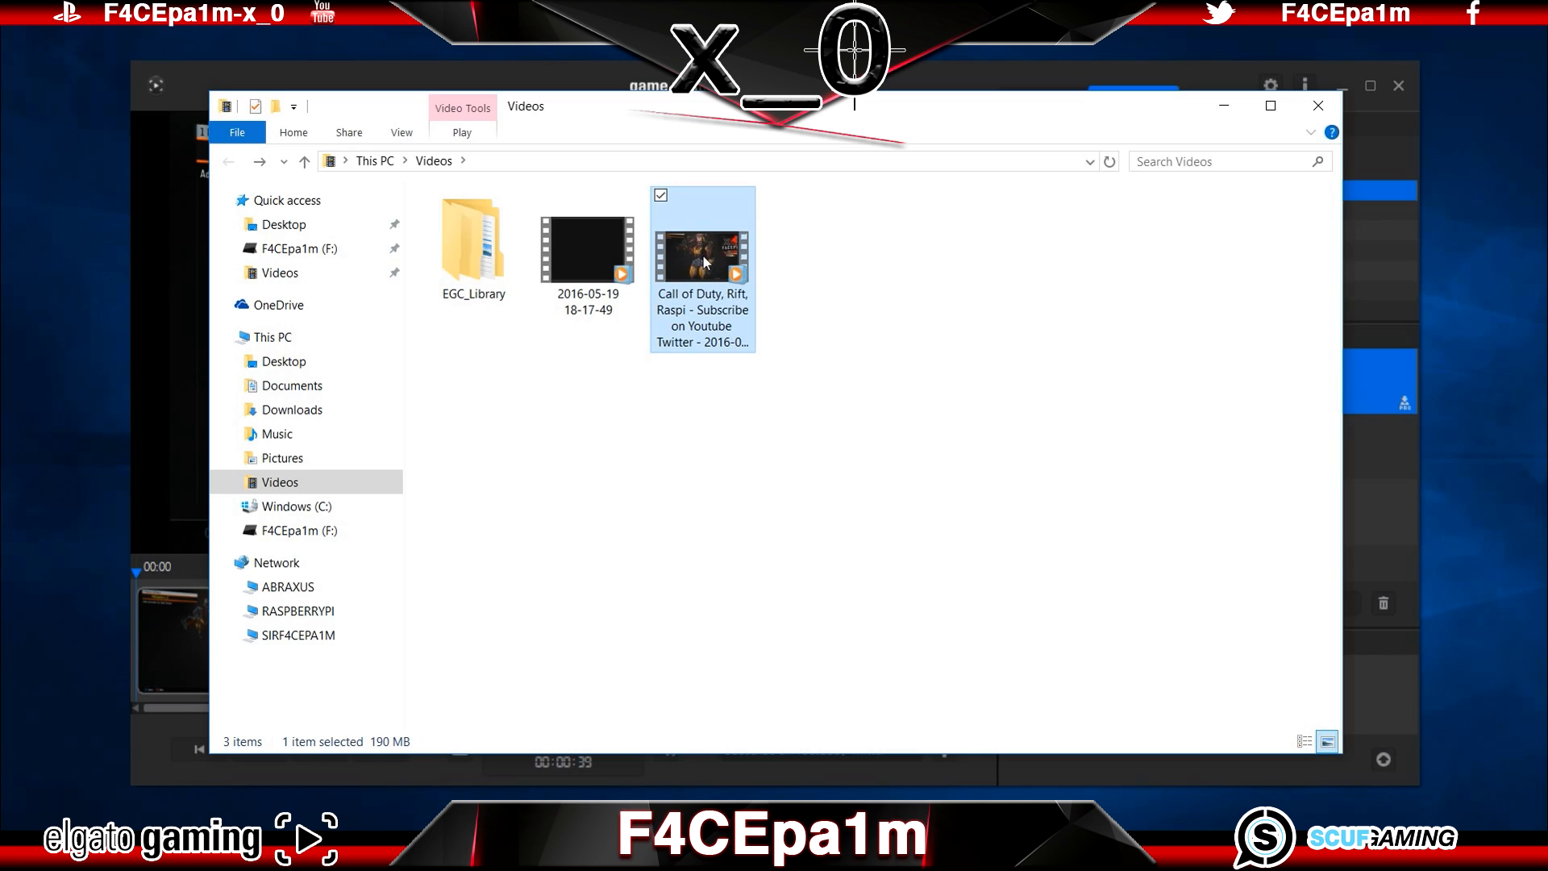
pyautogui.click(592, 253)
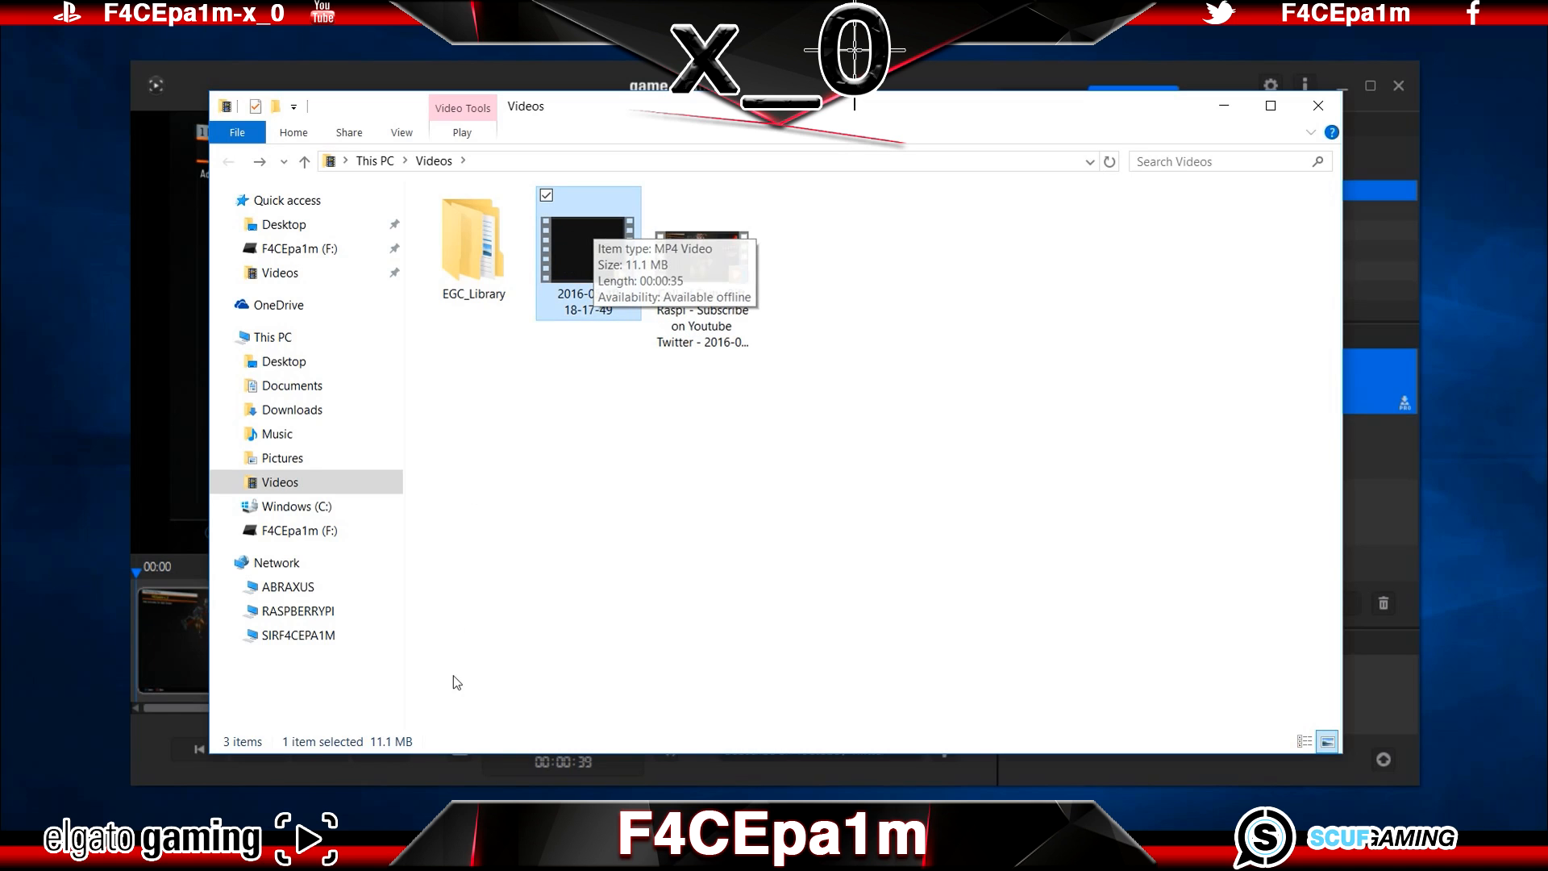
pyautogui.click(425, 853)
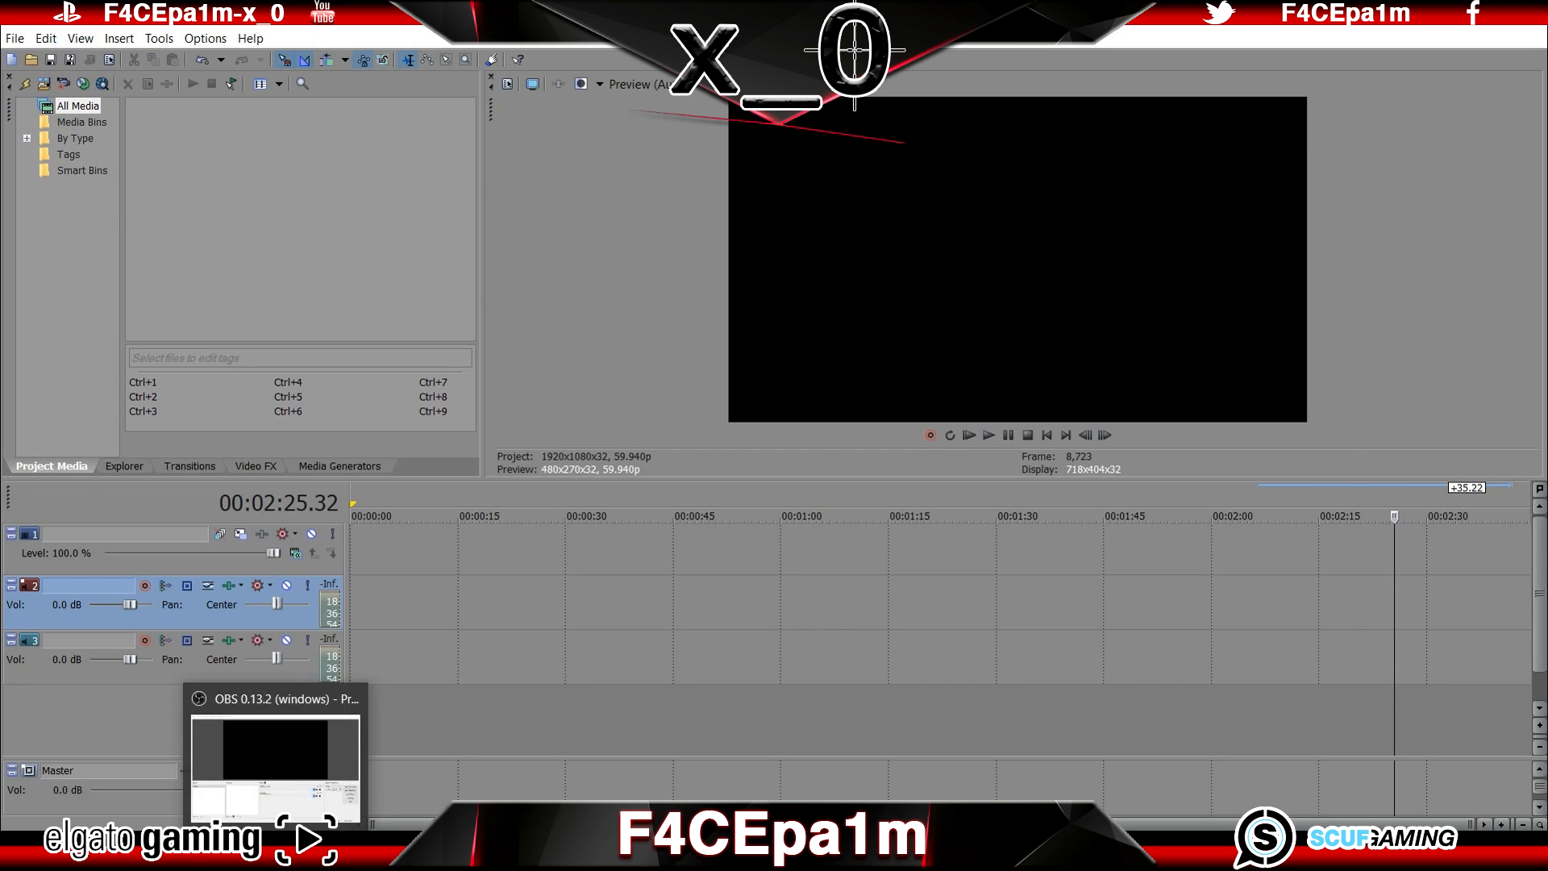
pyautogui.click(239, 854)
pyautogui.moveTo(595, 274); pyautogui.dragTo(1402, 587)
pyautogui.click(1435, 646)
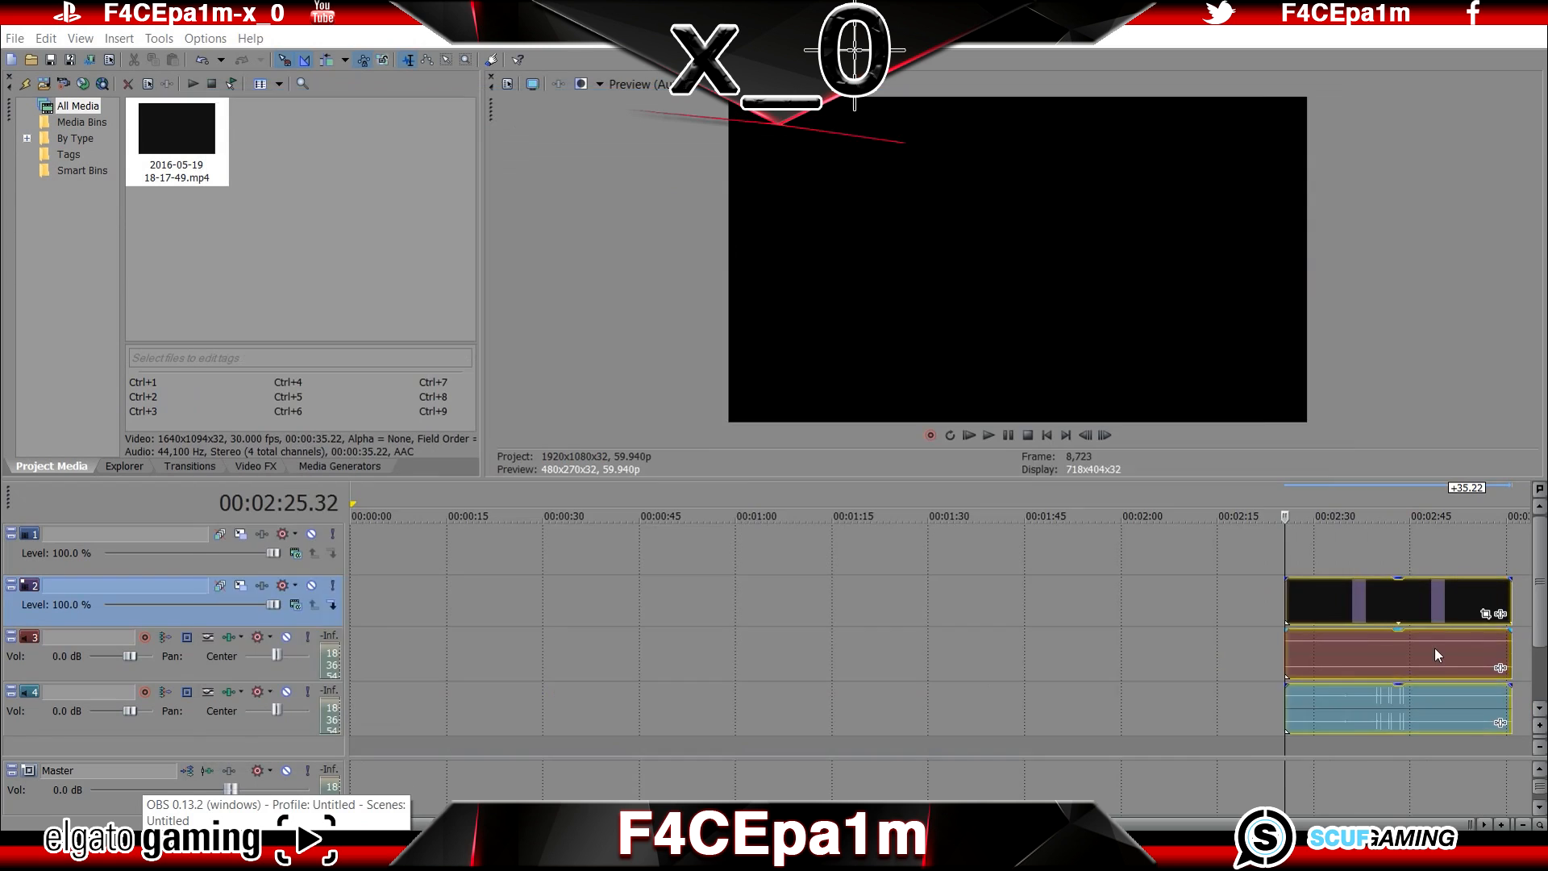
pyautogui.scroll(6, 1406, 651)
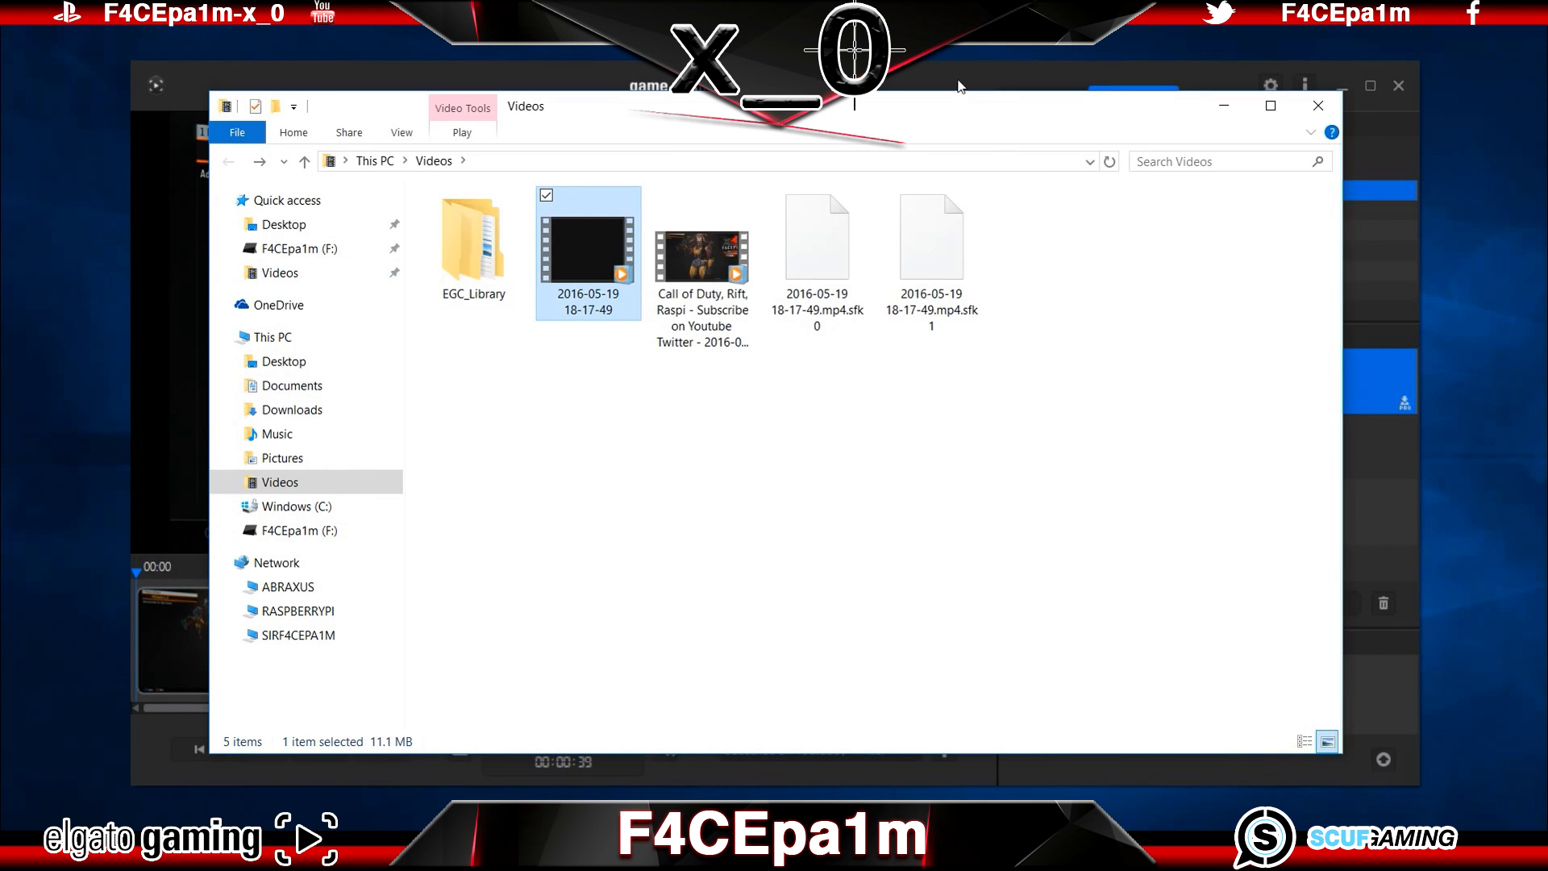
# Step: Switch back to Elgato Game Capture HD, enable Stream Command in its preferences and review the sharing and file export options
pyautogui.click(958, 80)
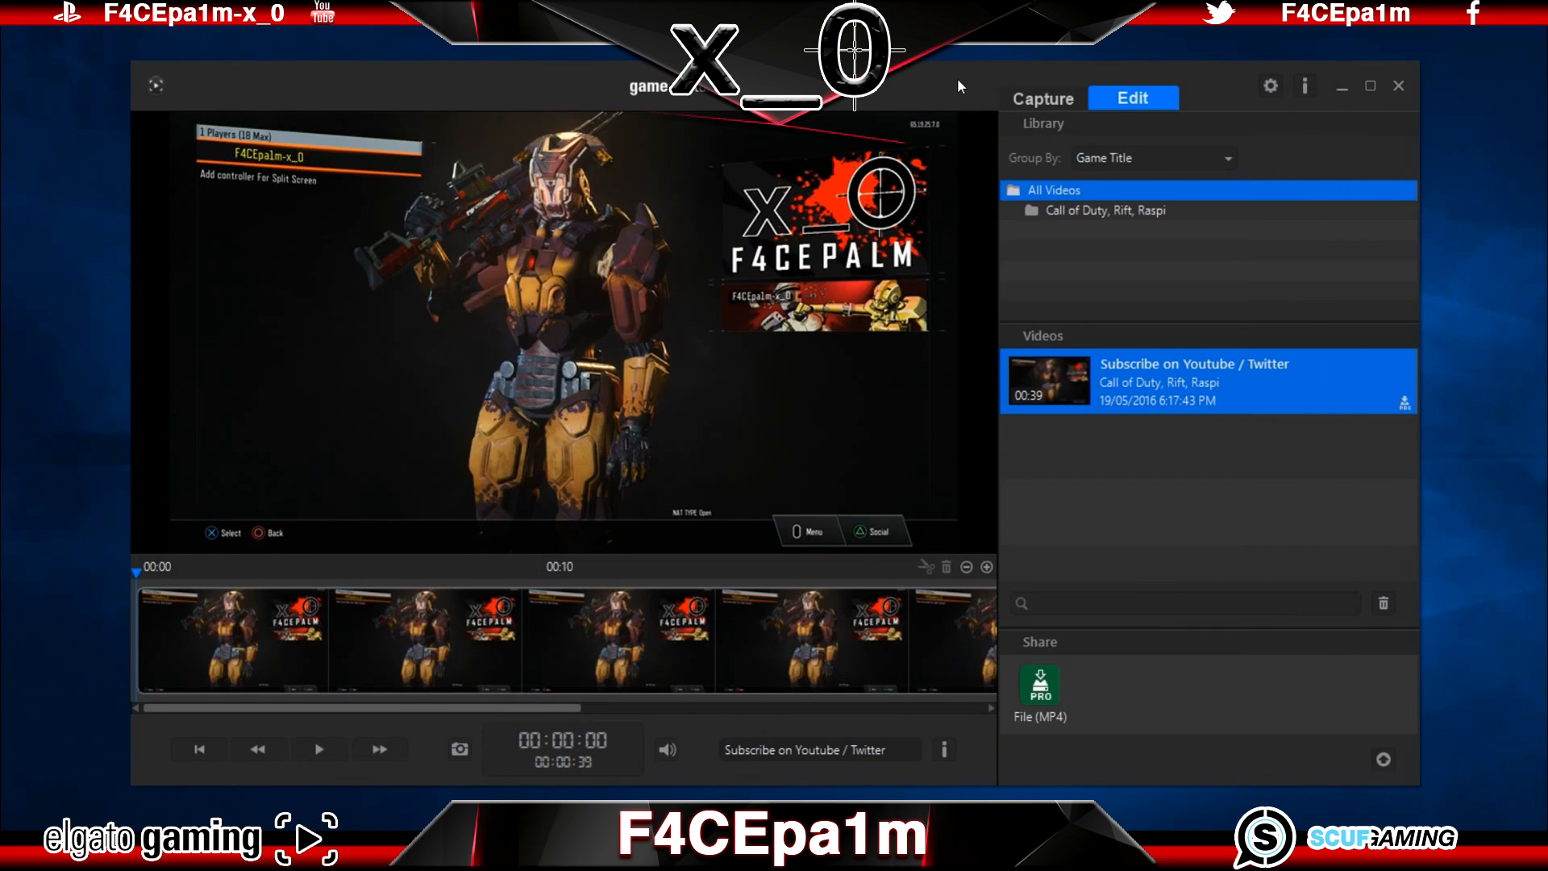
pyautogui.click(1072, 93)
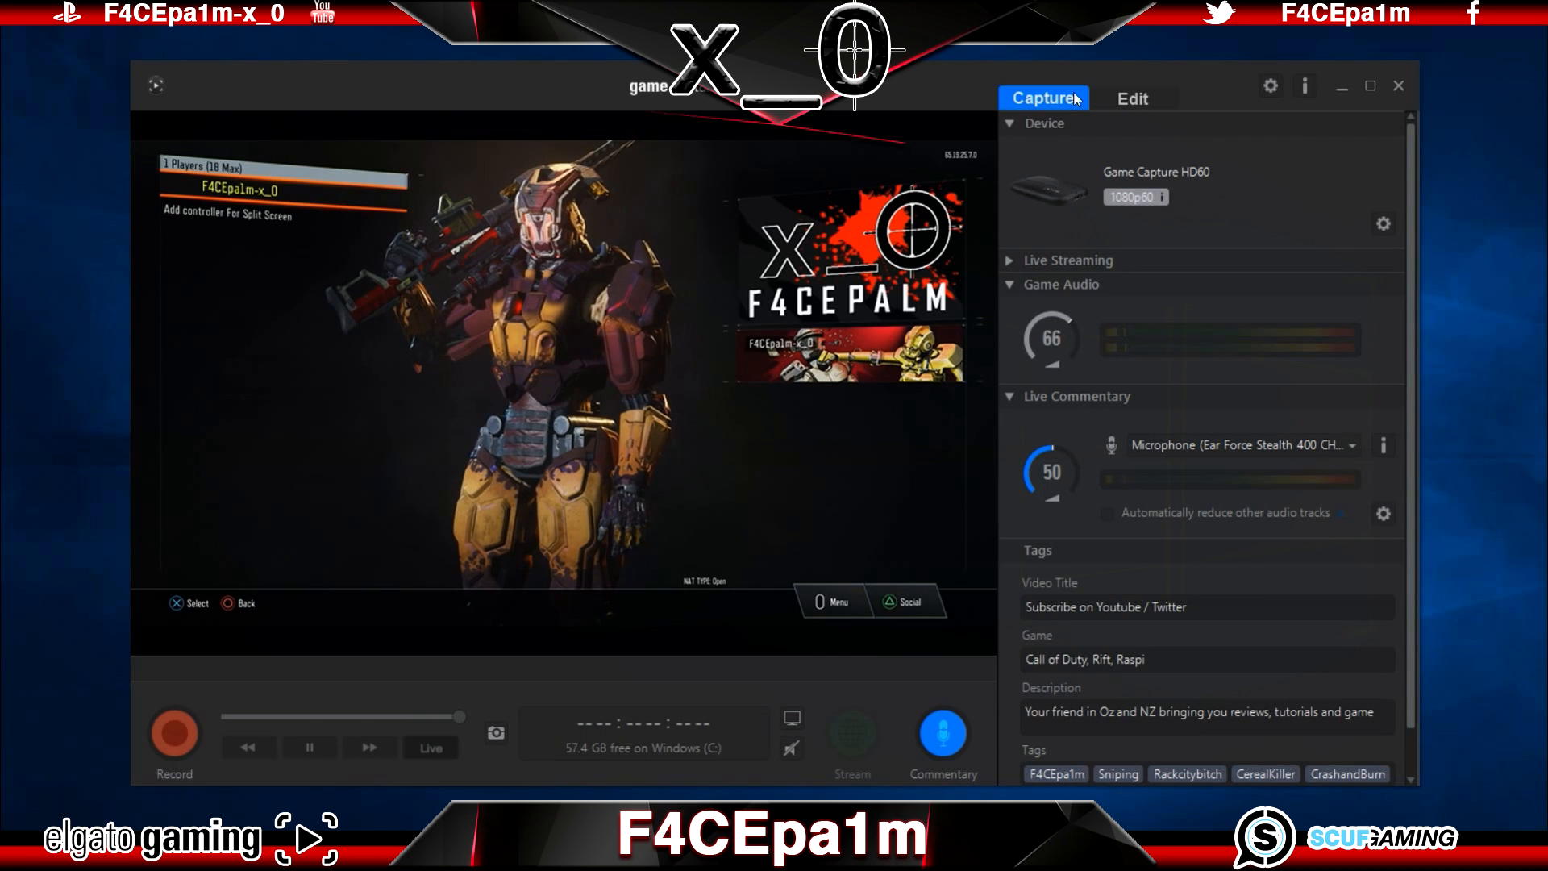
pyautogui.click(1271, 86)
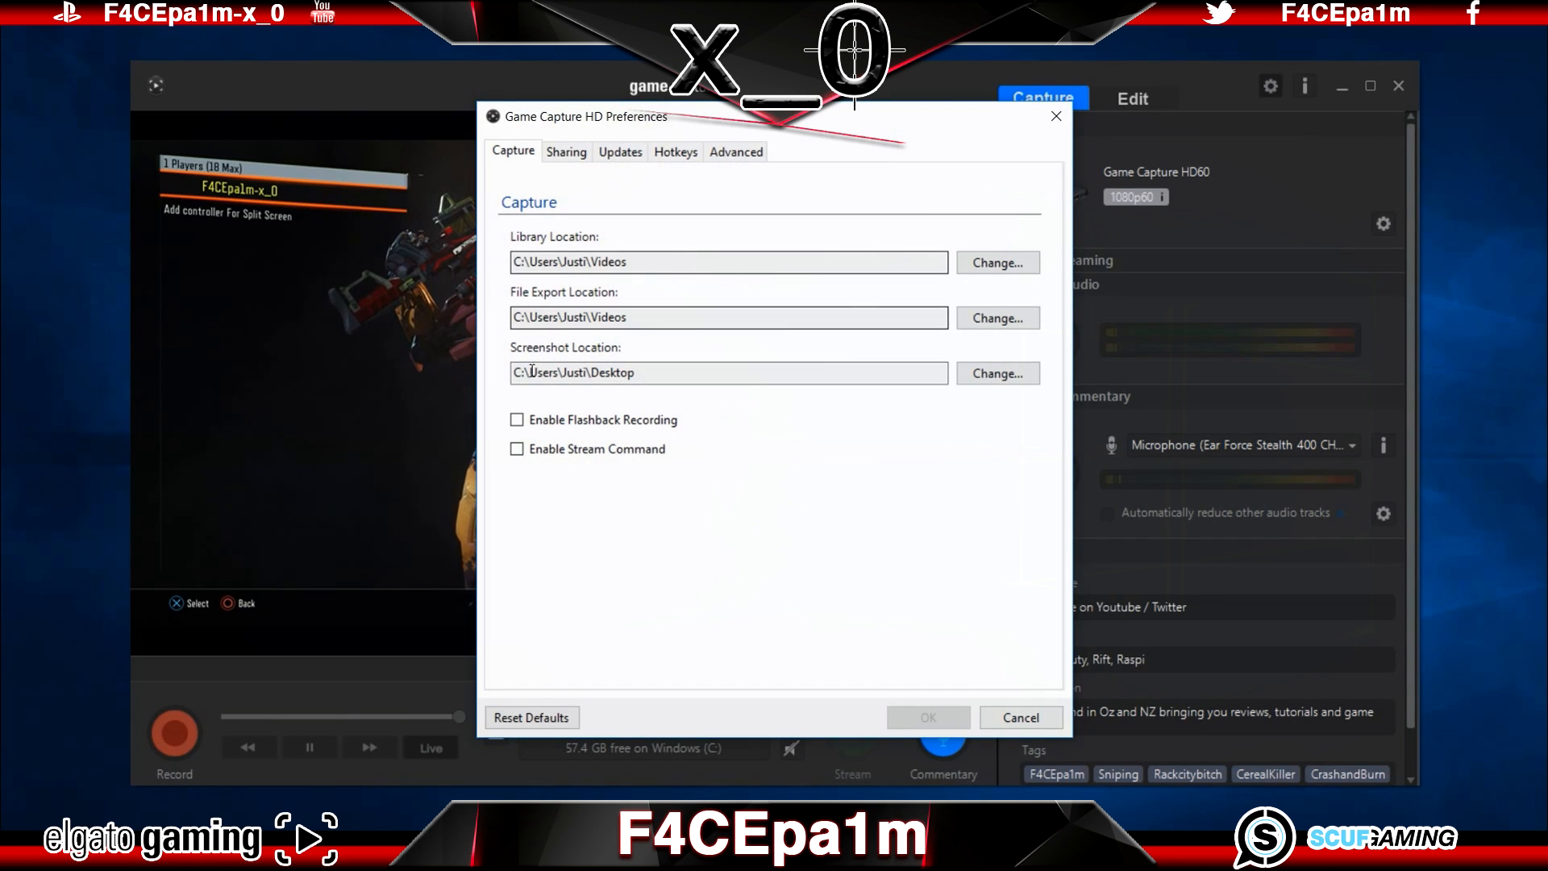
pyautogui.click(515, 457)
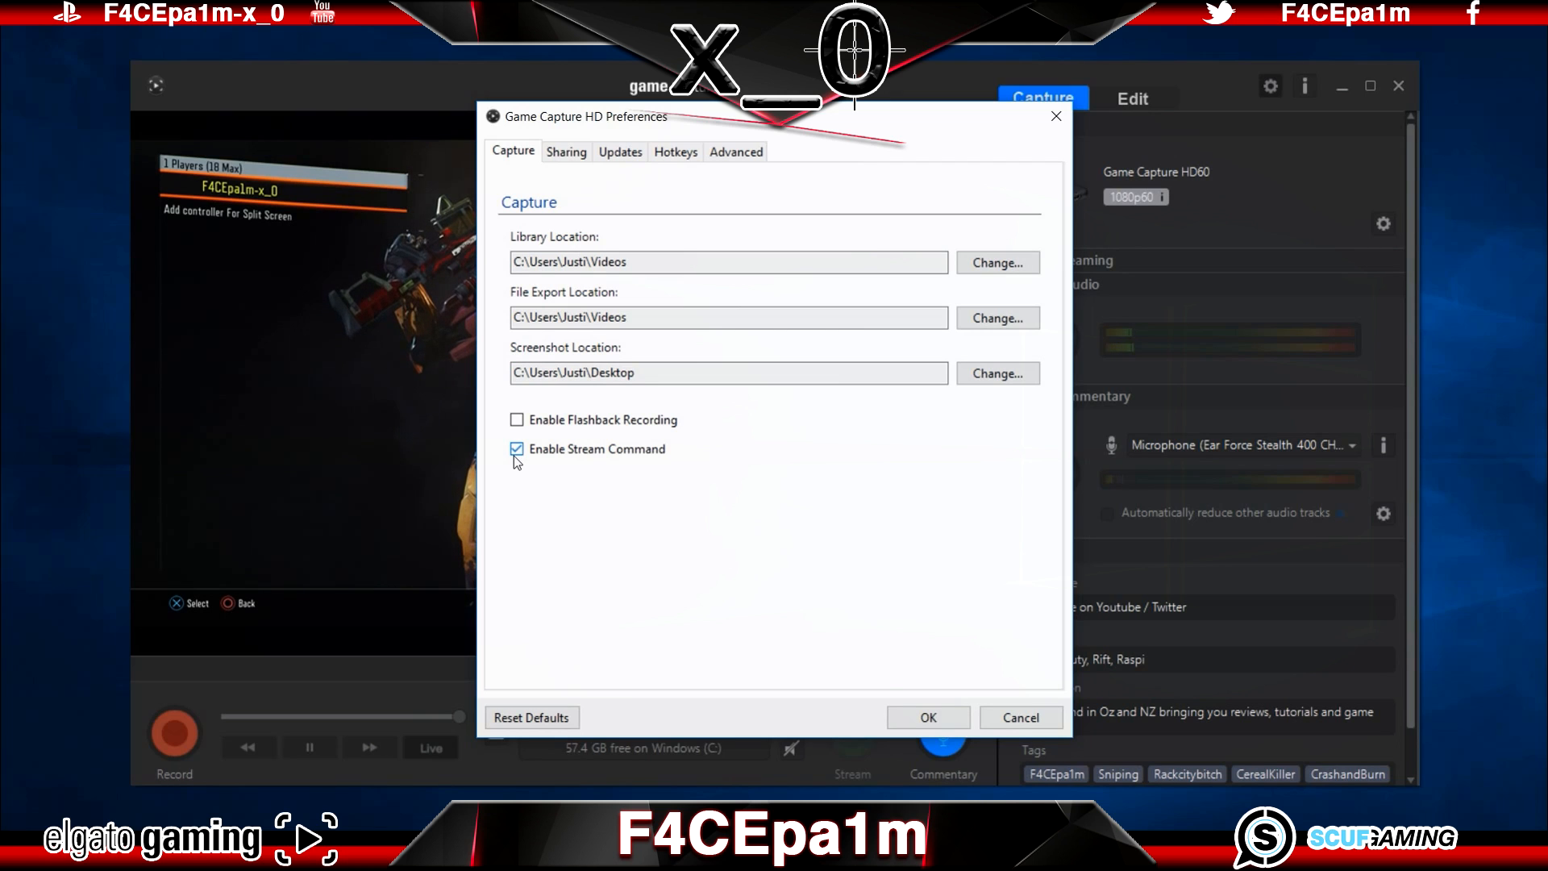
pyautogui.click(568, 152)
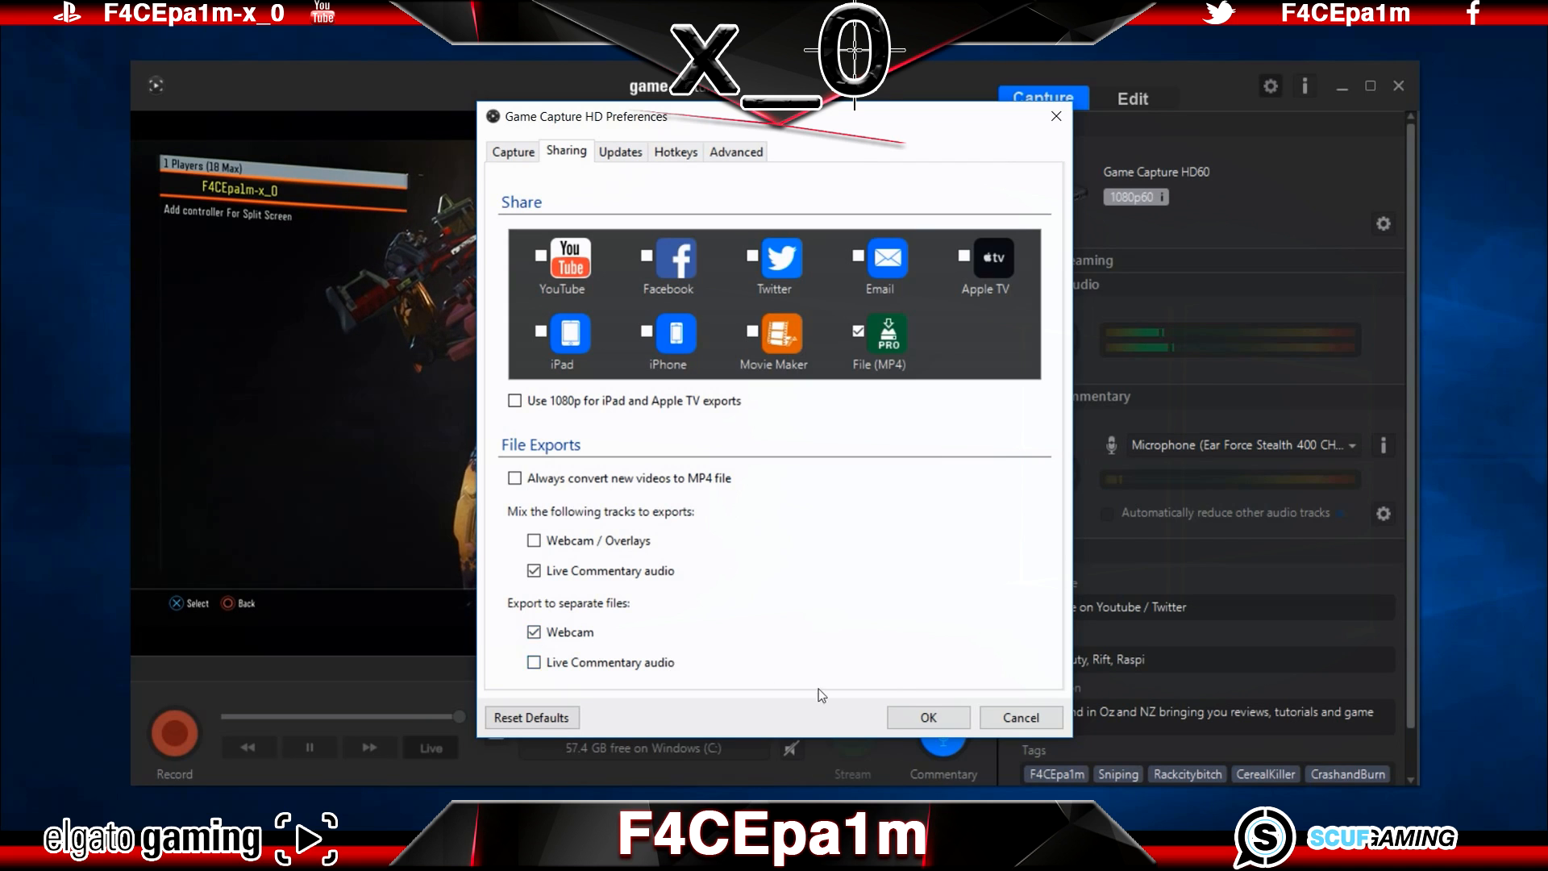
pyautogui.click(919, 716)
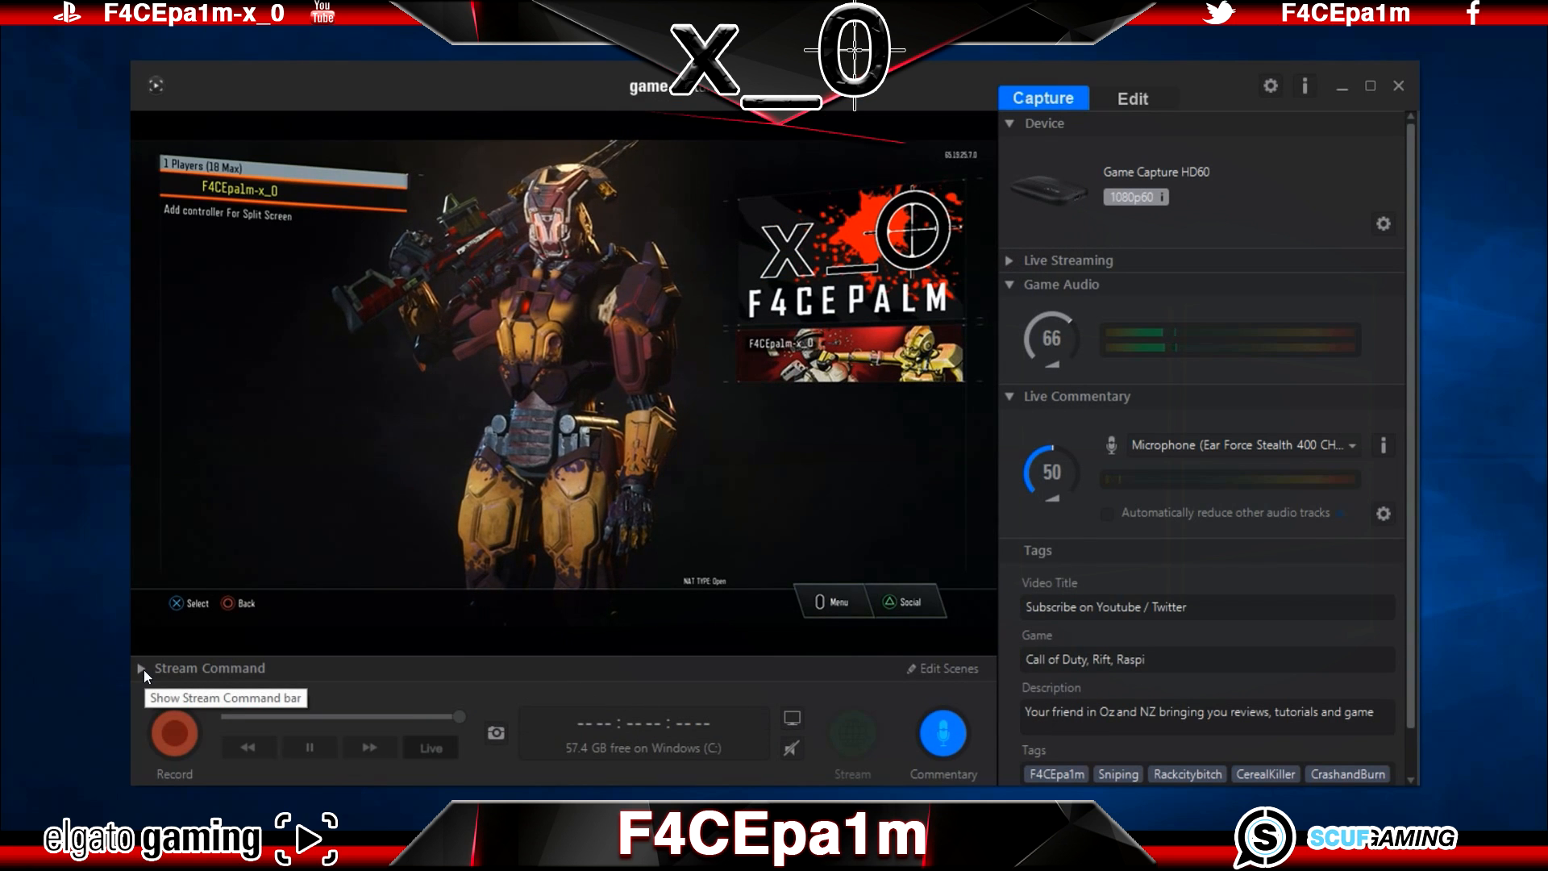
# Step: Show the Stream Command scenes and add the Microsoft Camera Rear webcam as an overlay to scene 1
pyautogui.click(142, 668)
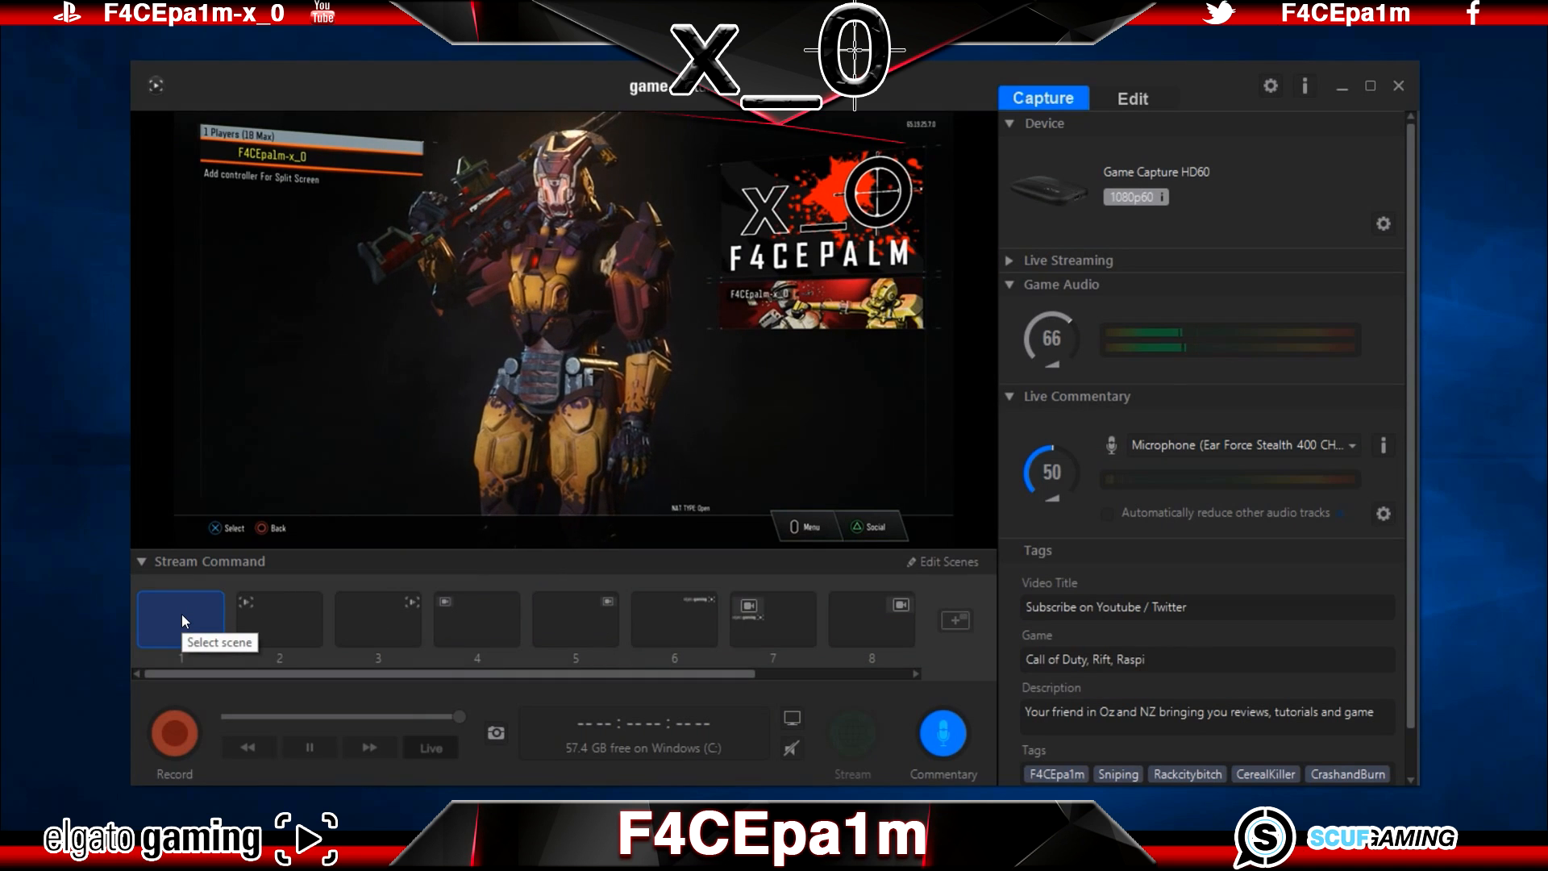
pyautogui.click(960, 562)
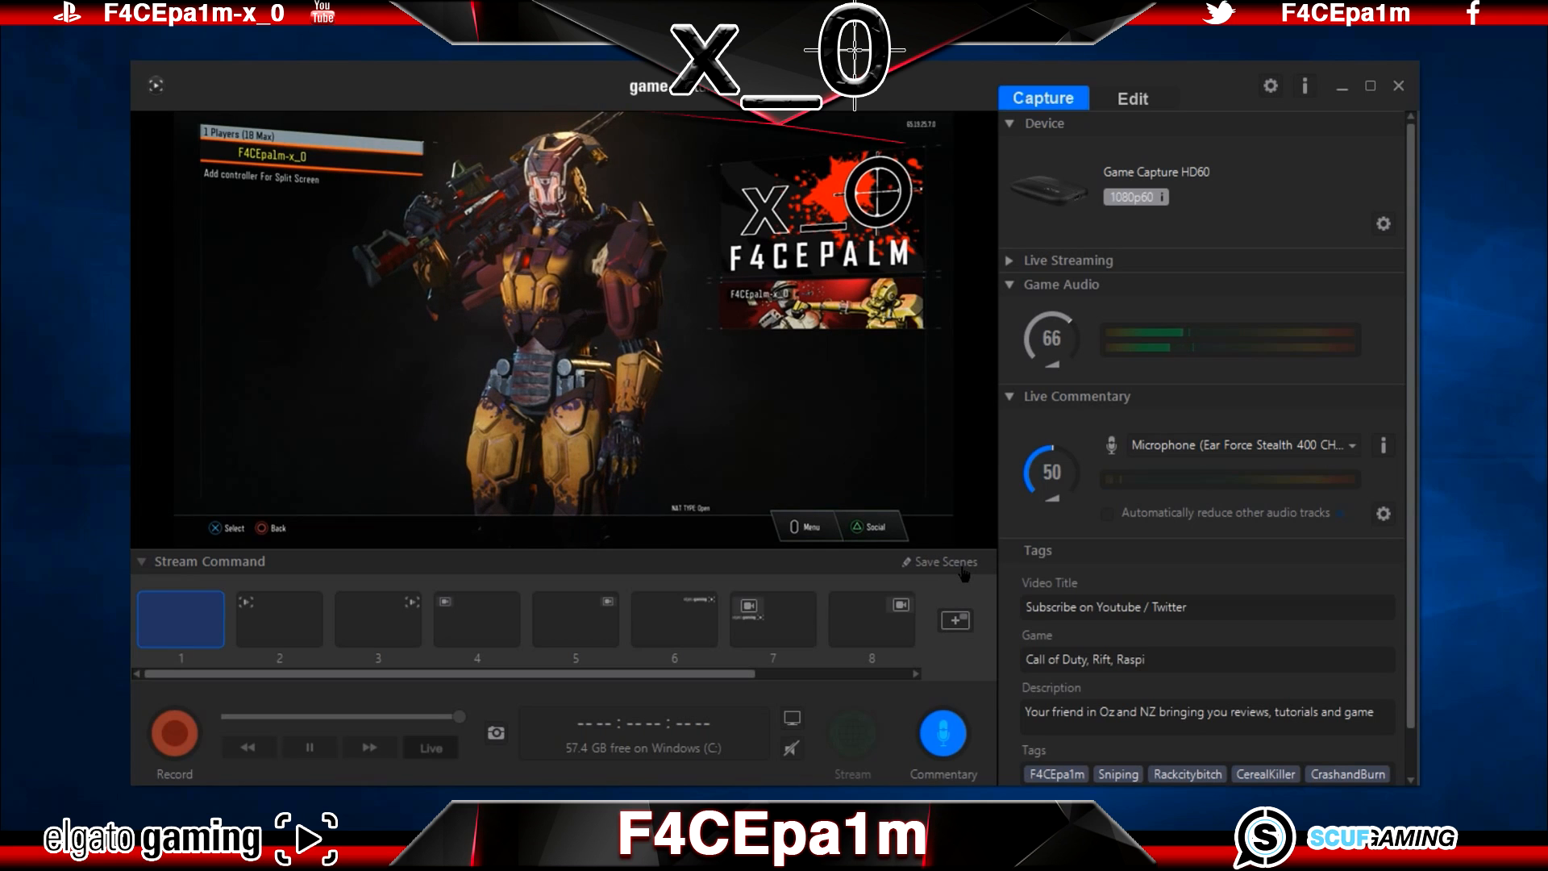
pyautogui.click(965, 623)
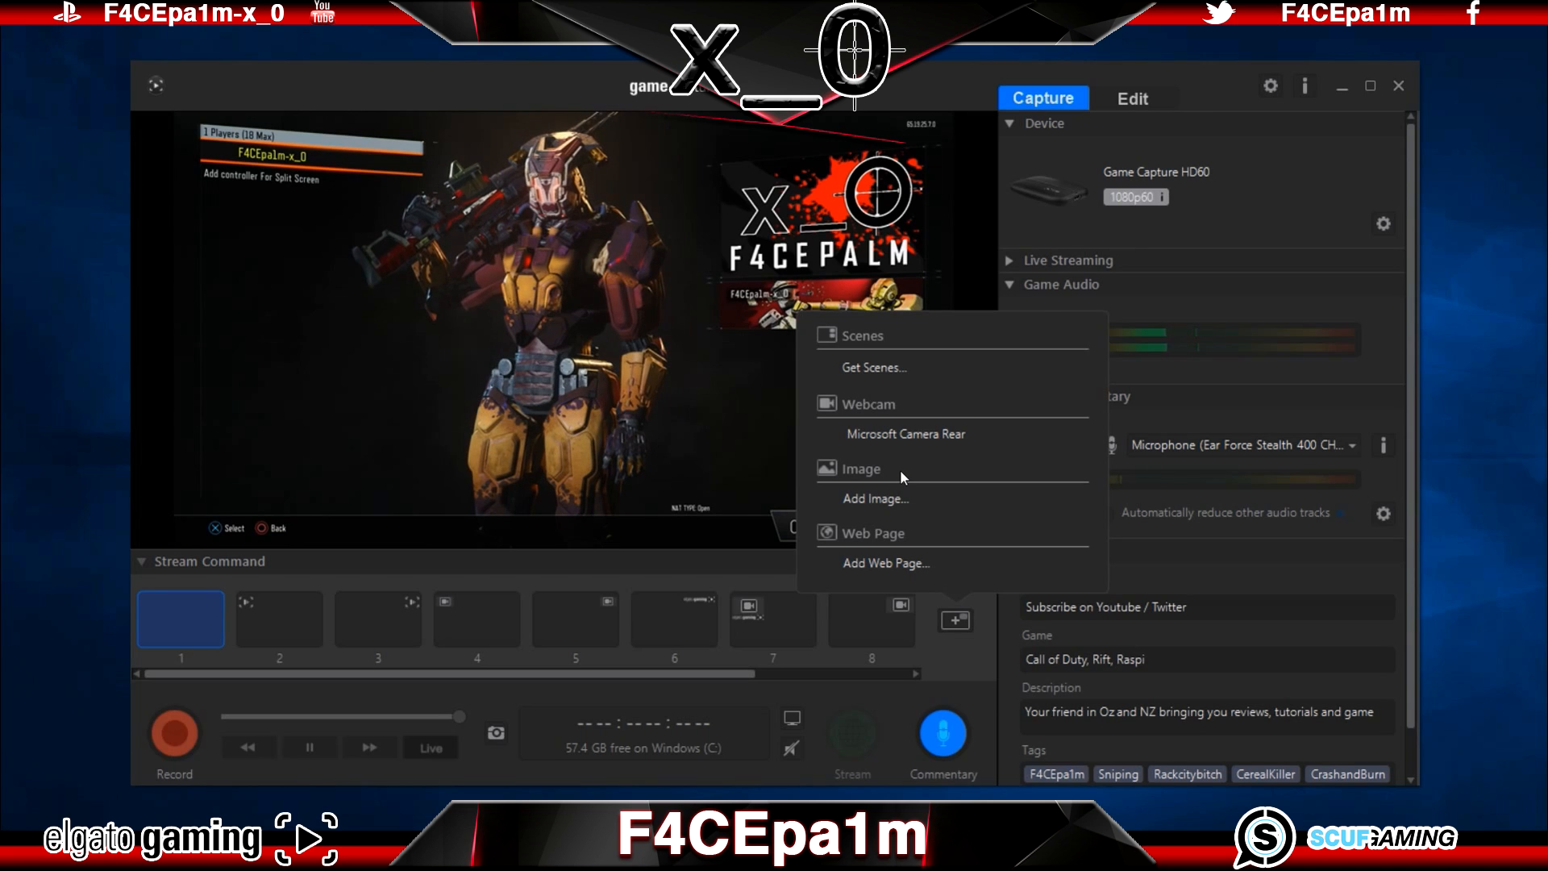
pyautogui.click(888, 437)
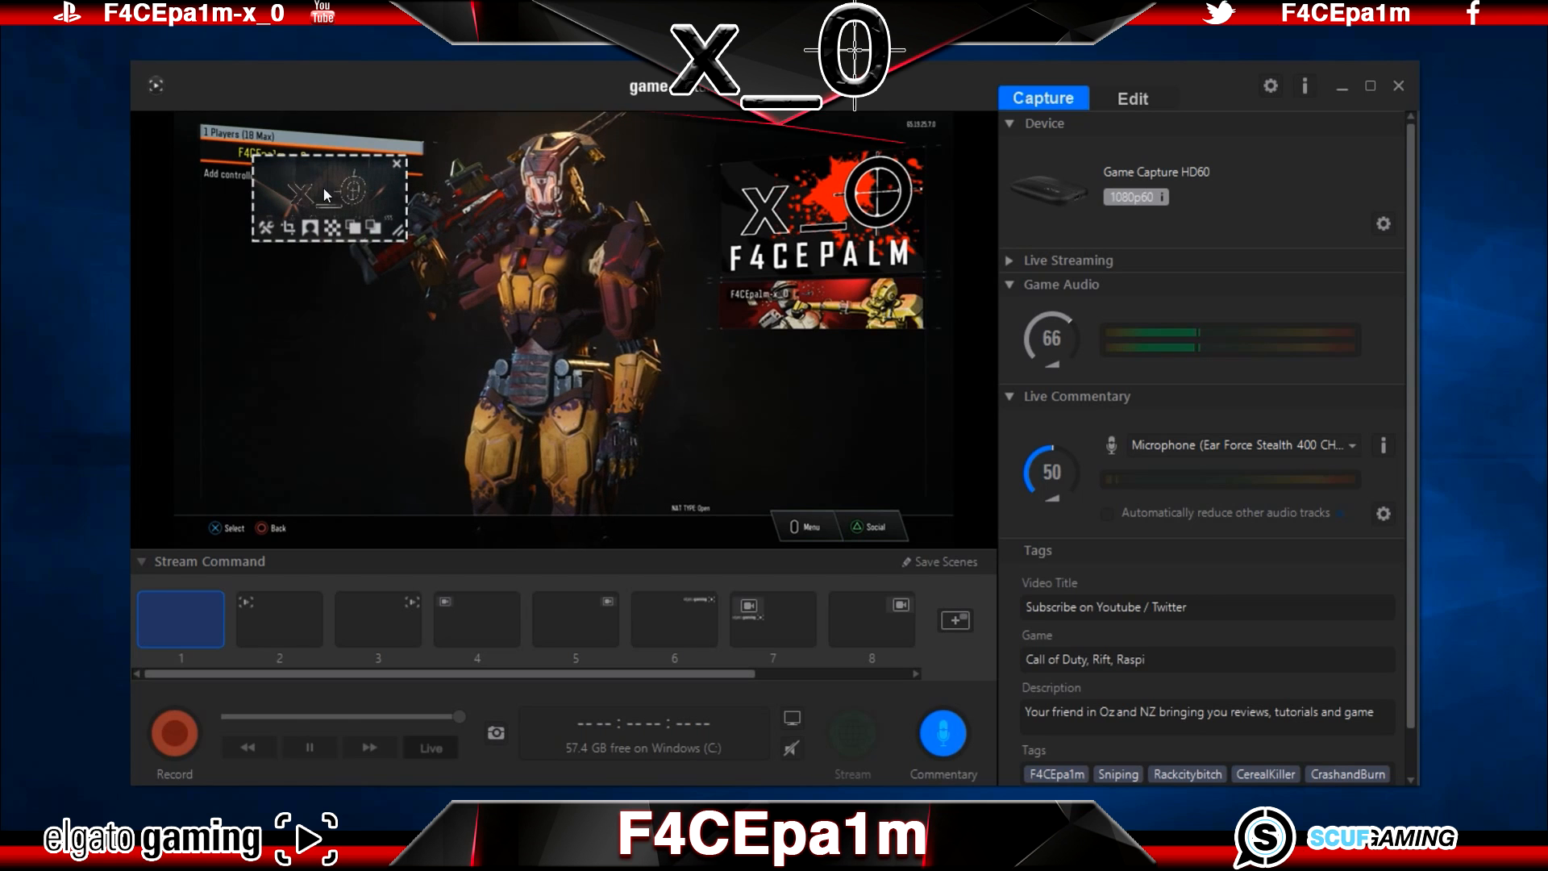
# Step: Move the webcam overlay to the upper right of the game picture, enlarge it and save the scenes
pyautogui.moveTo(323, 187); pyautogui.dragTo(729, 144)
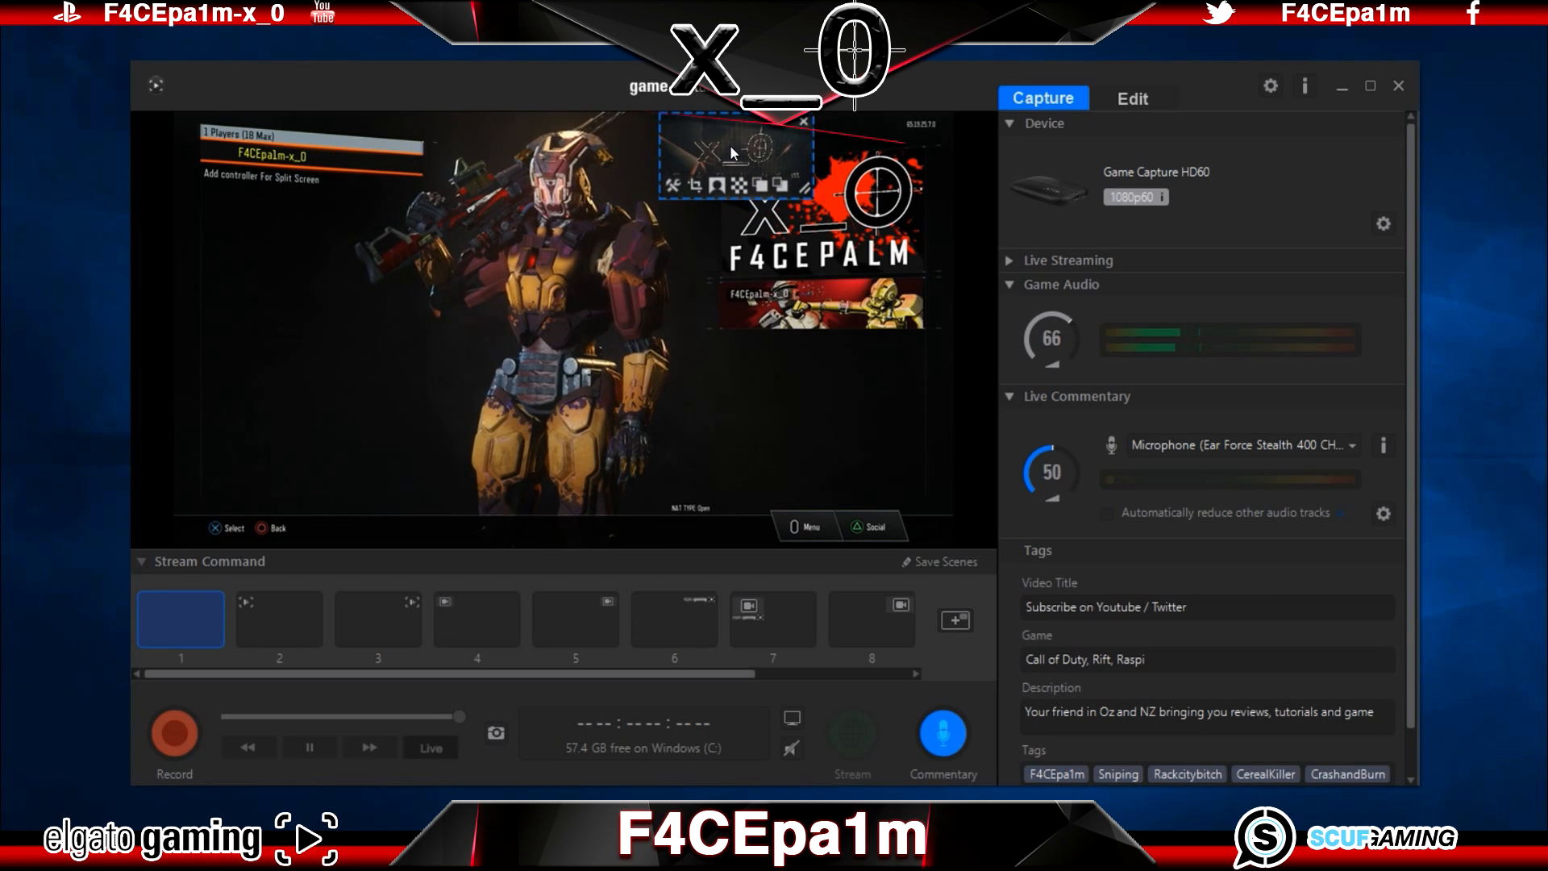
pyautogui.moveTo(804, 187); pyautogui.dragTo(960, 255)
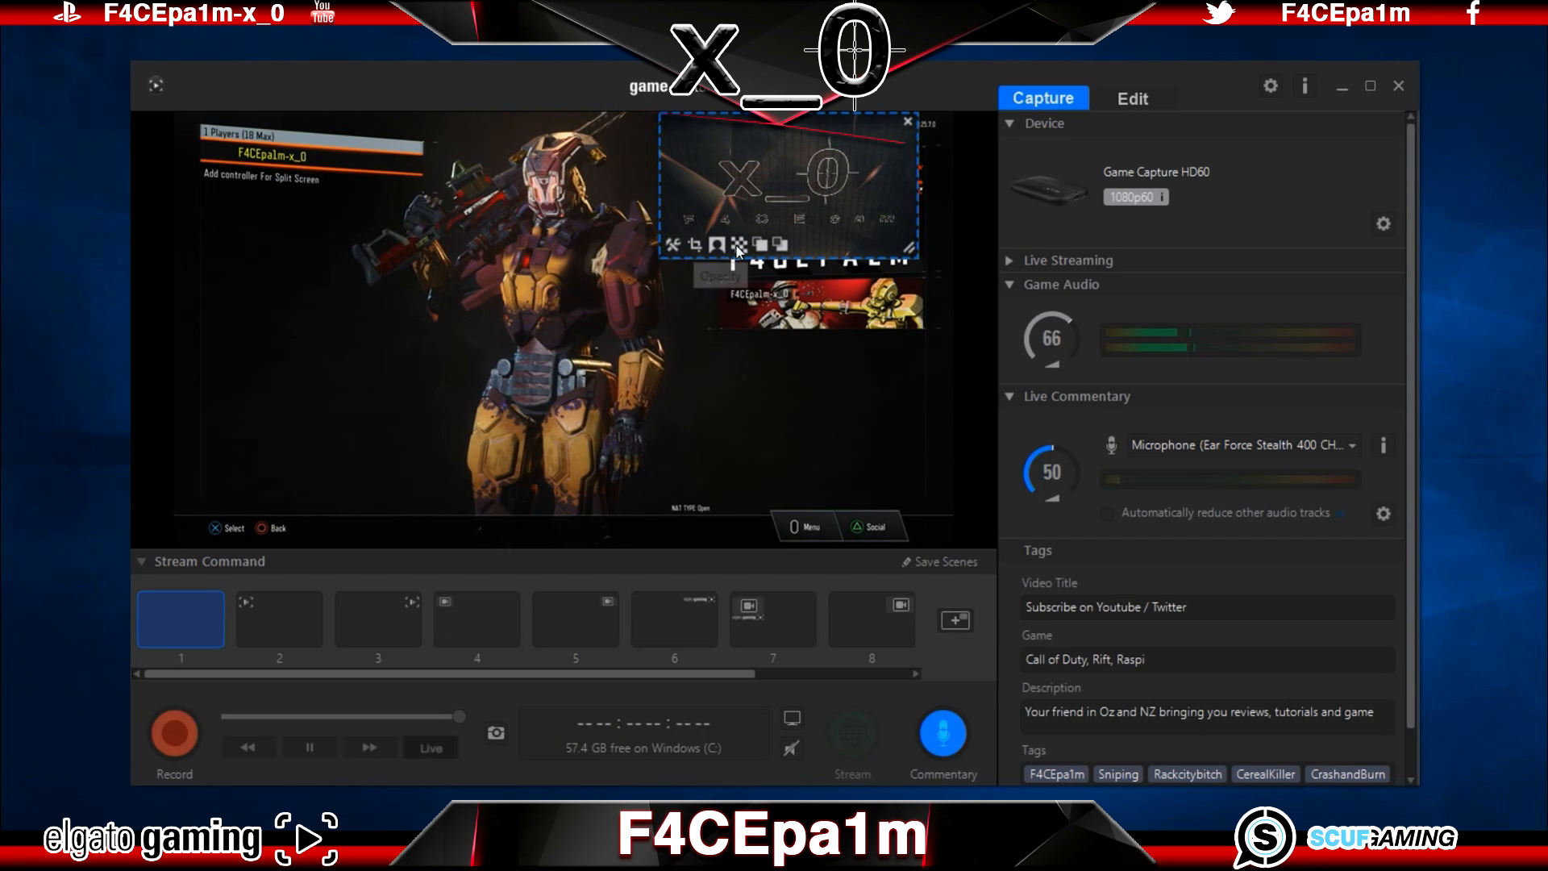
pyautogui.click(932, 562)
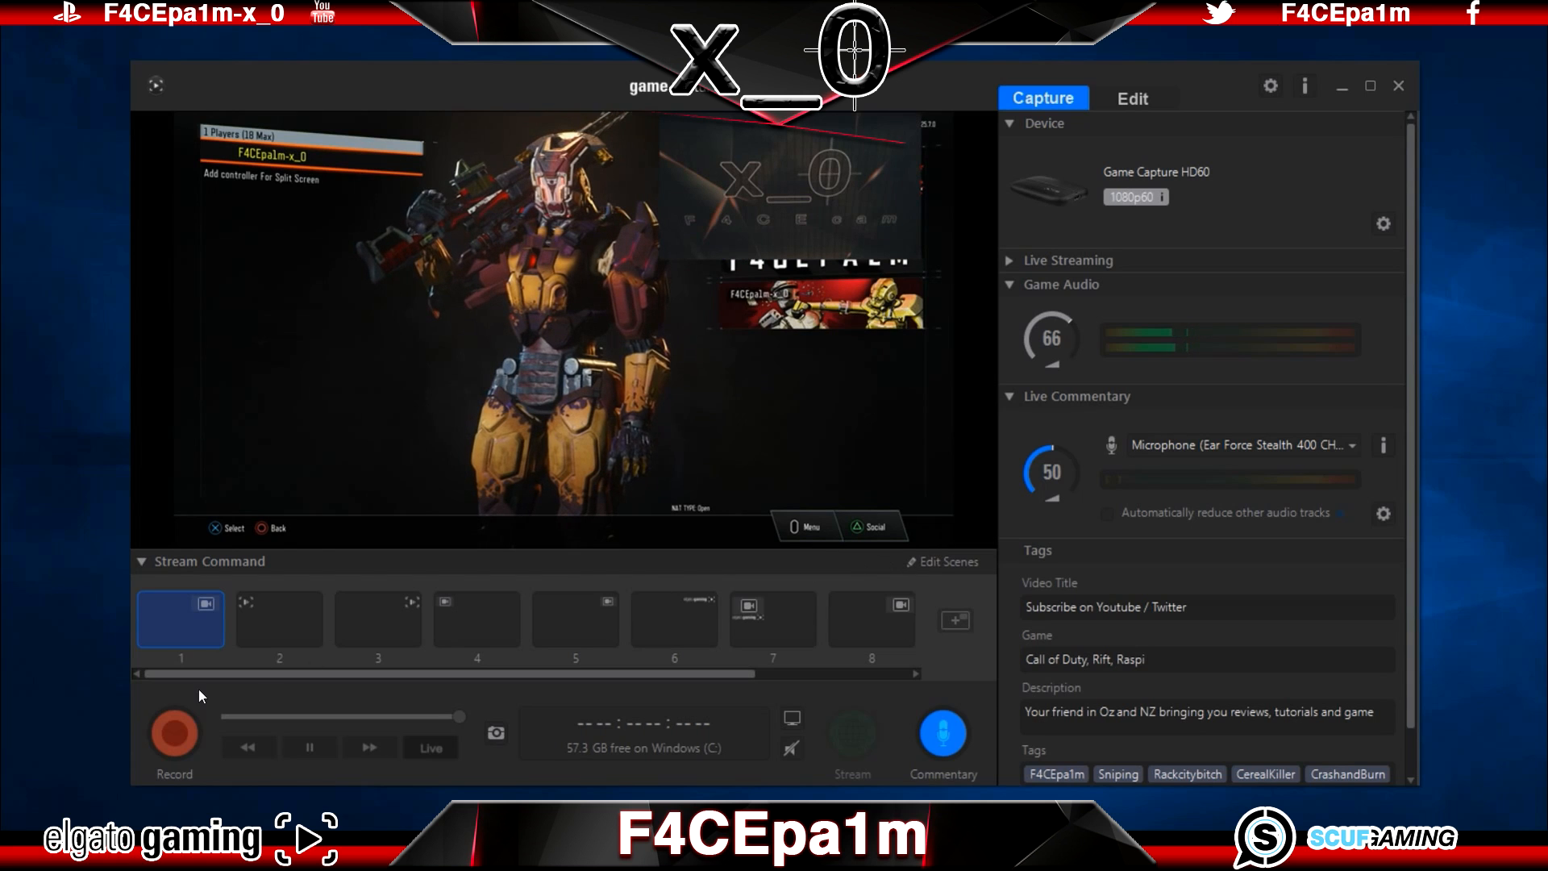
# Step: Record a short test clip with the webcam overlay, check the file export preferences and export the clip as an MP4 file
pyautogui.click(179, 731)
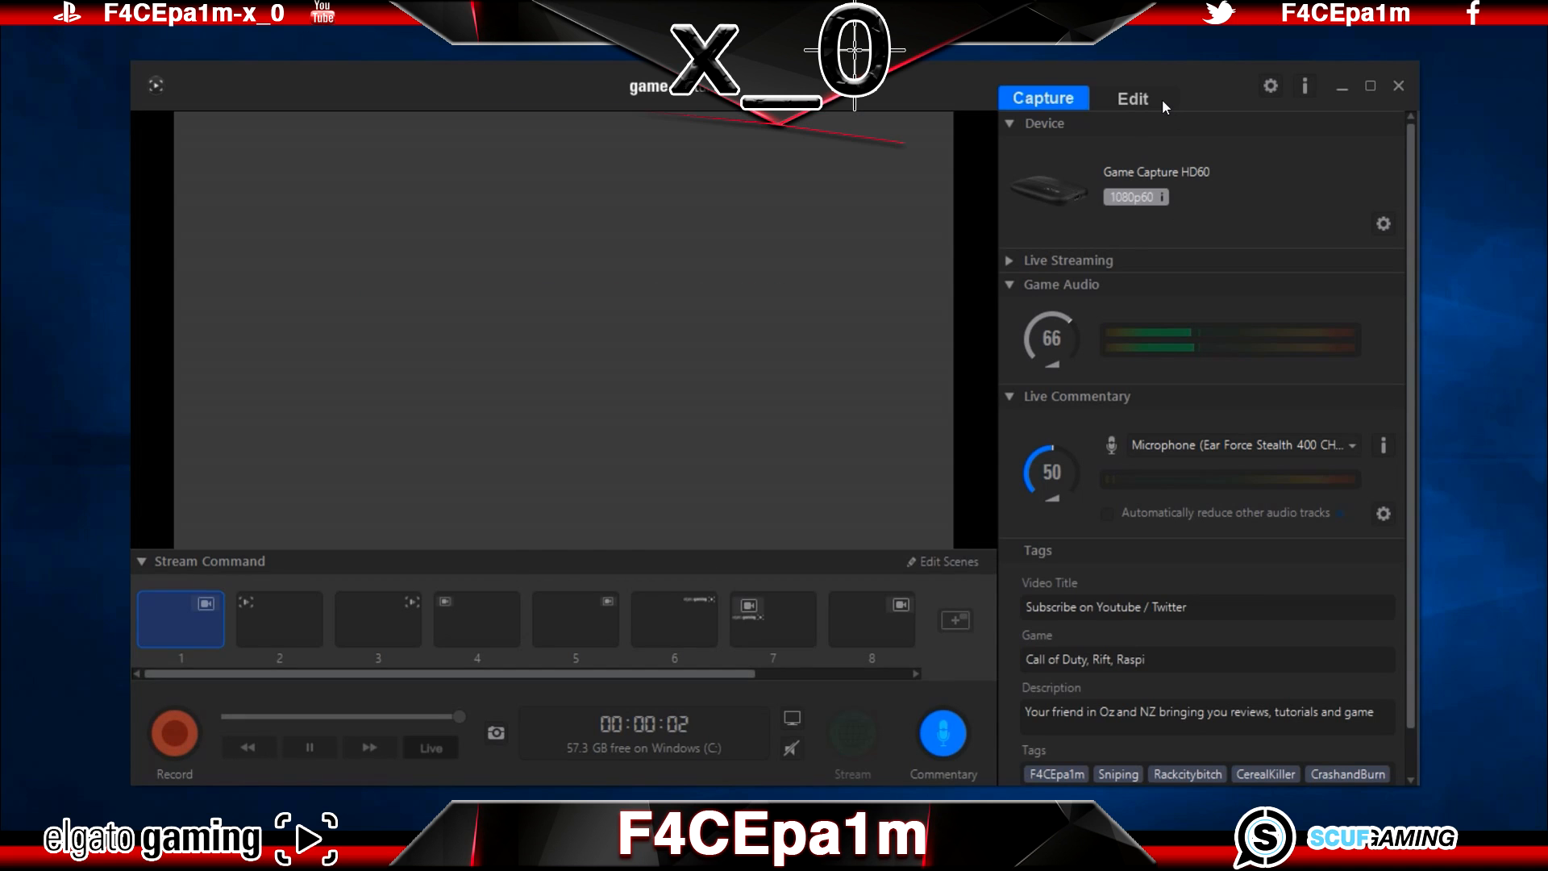
pyautogui.click(1161, 99)
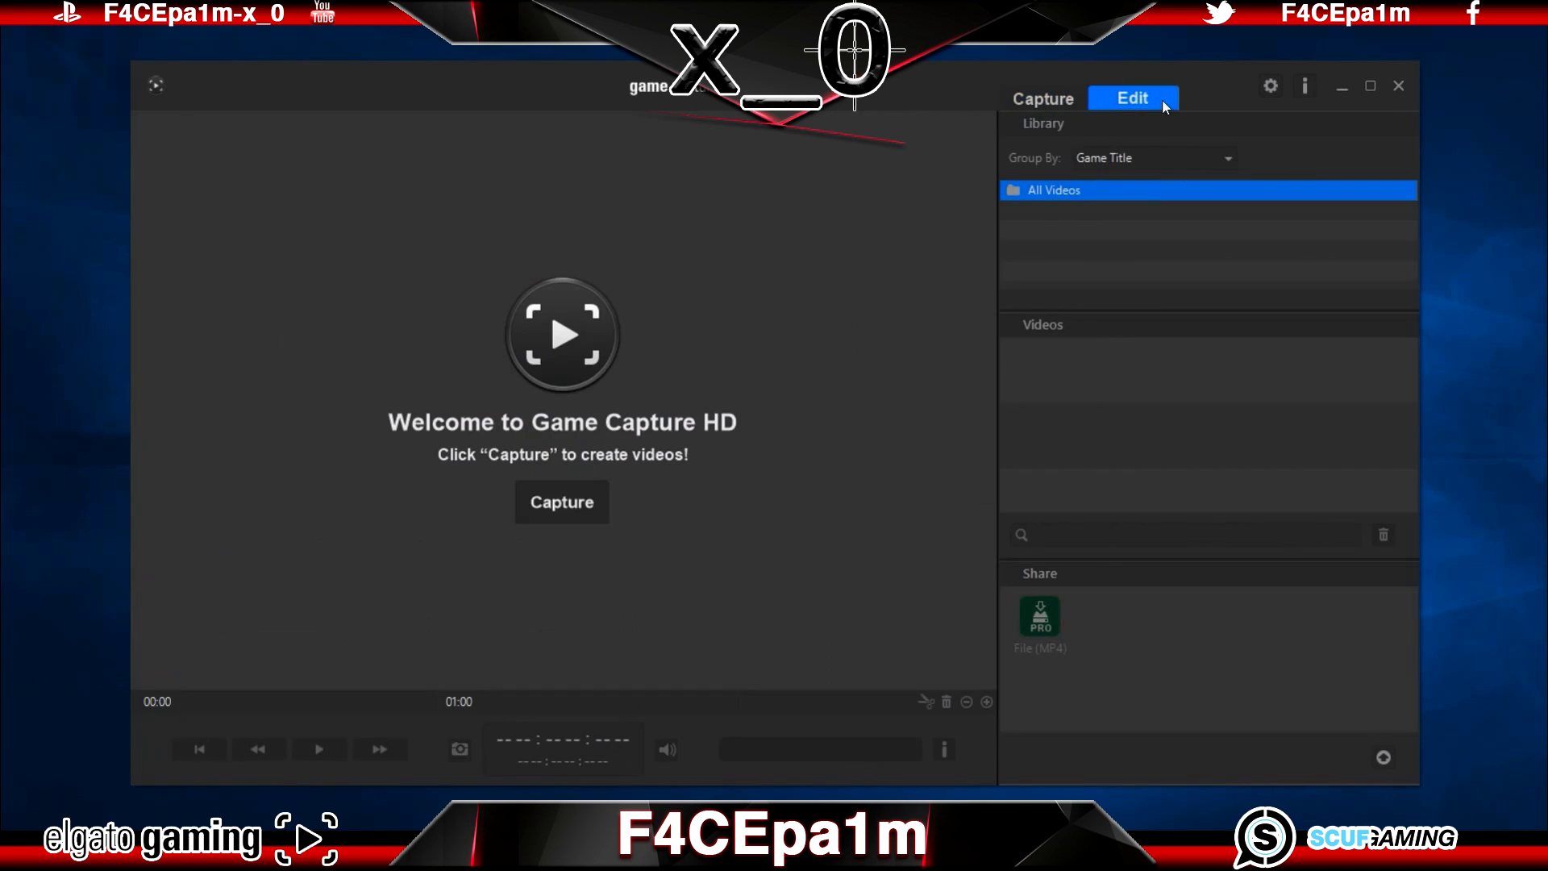
pyautogui.click(1274, 84)
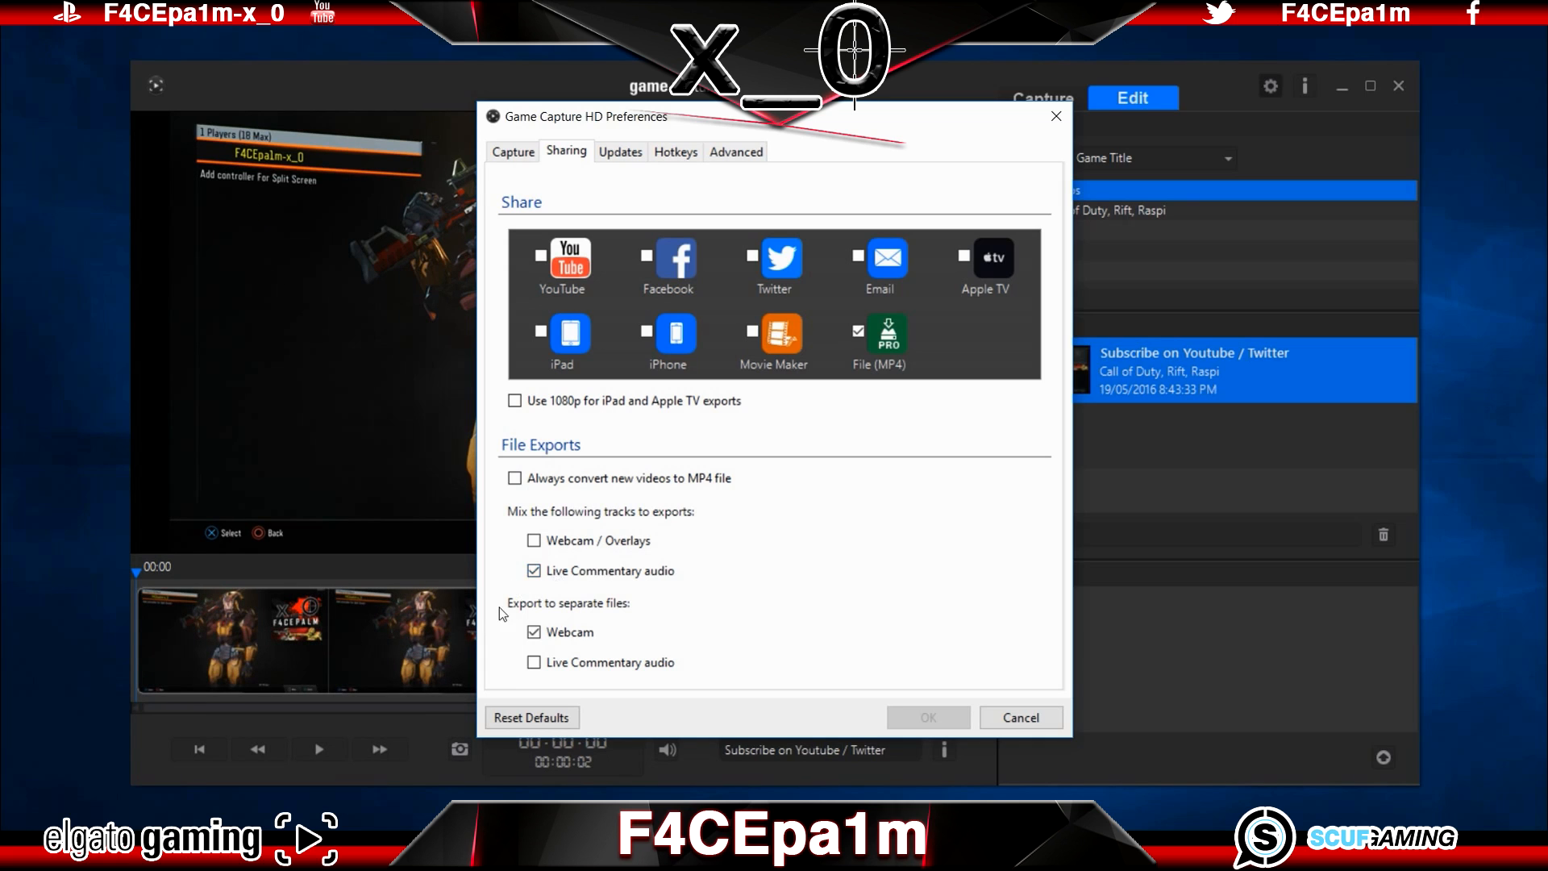
pyautogui.click(1055, 116)
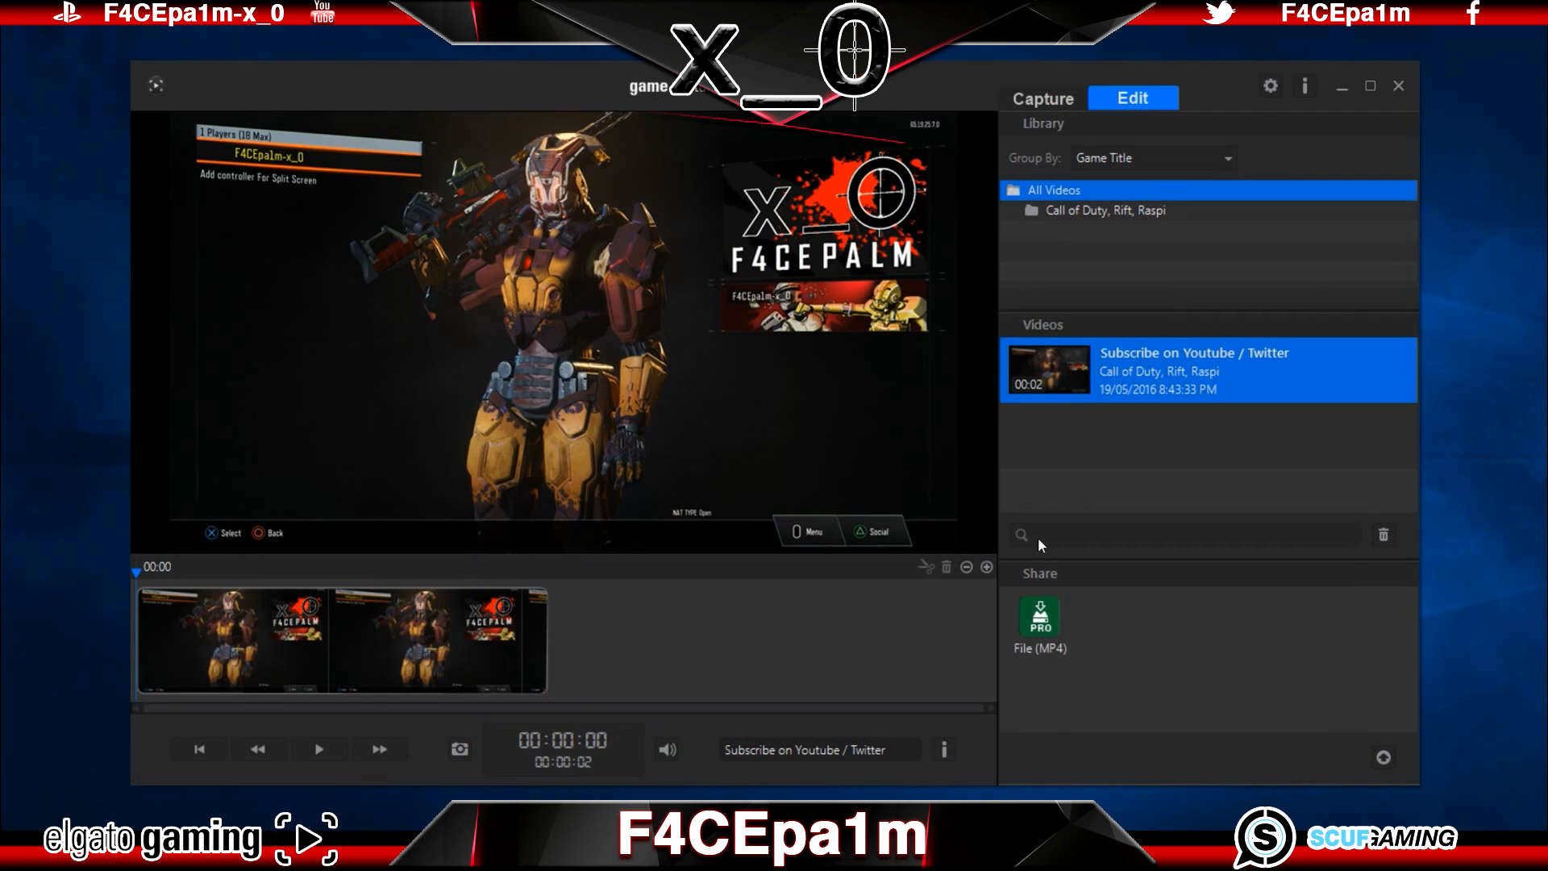
pyautogui.click(1050, 619)
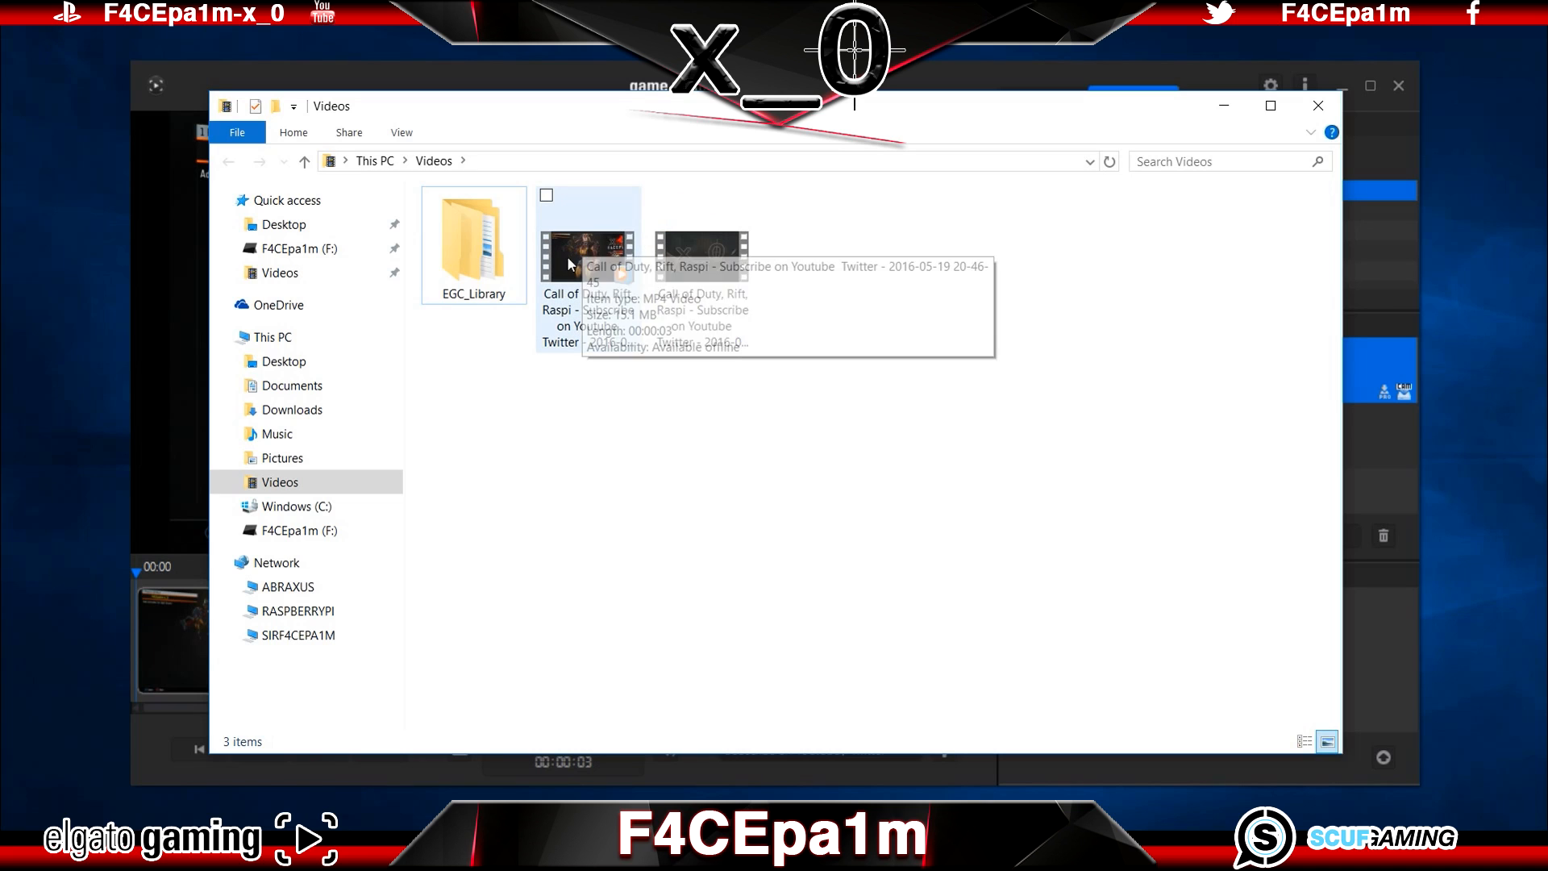
# Step: Examine the separately exported gameplay and webcam video files in the Videos folder, and minimise the folder window
pyautogui.click(615, 274)
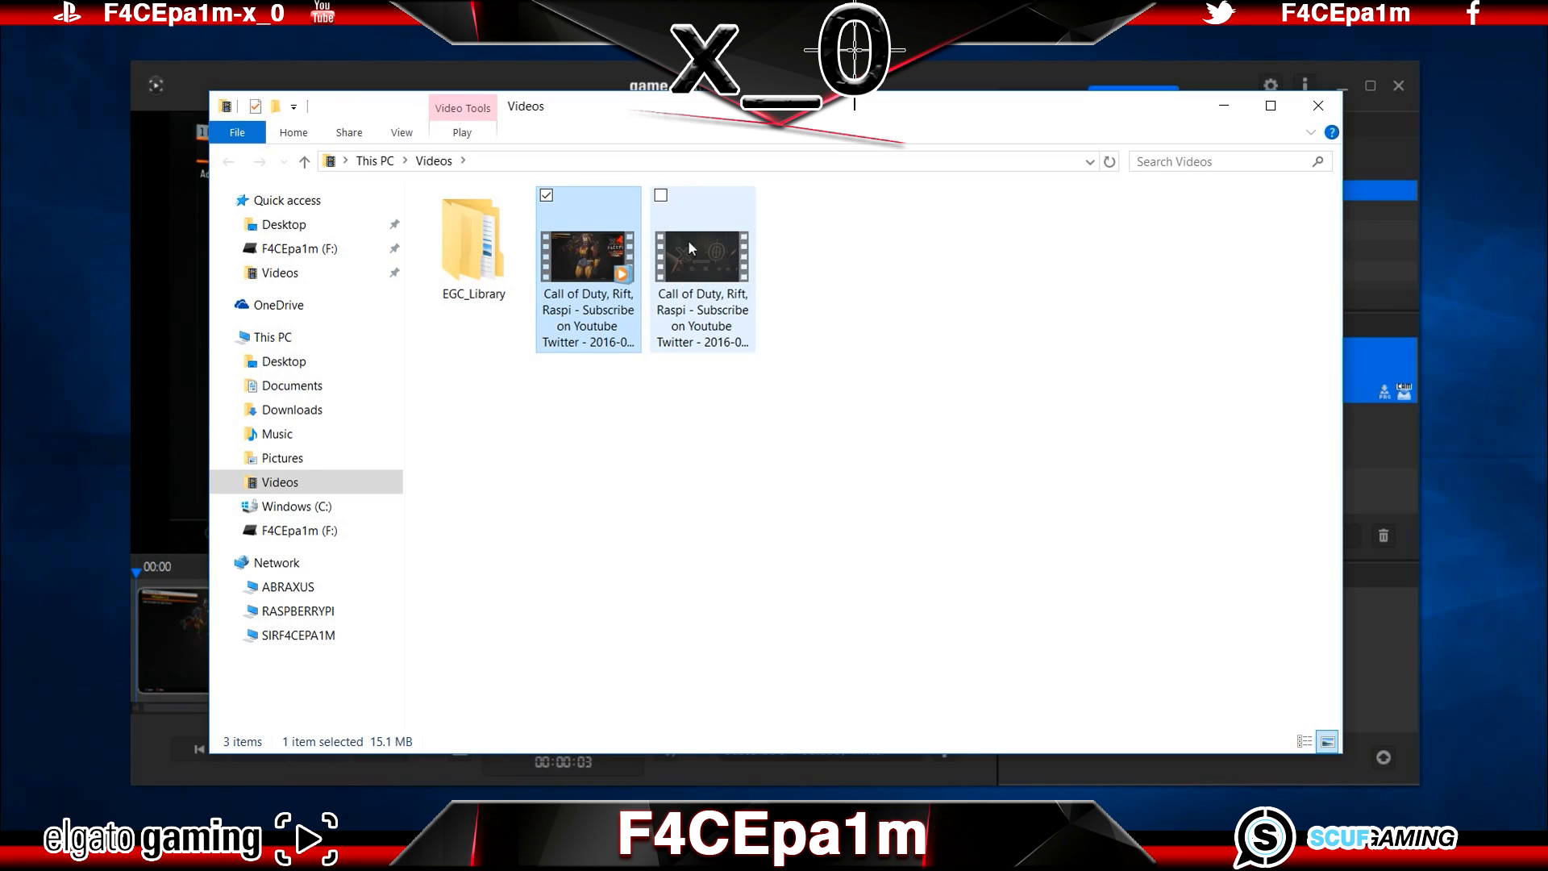
pyautogui.click(723, 266)
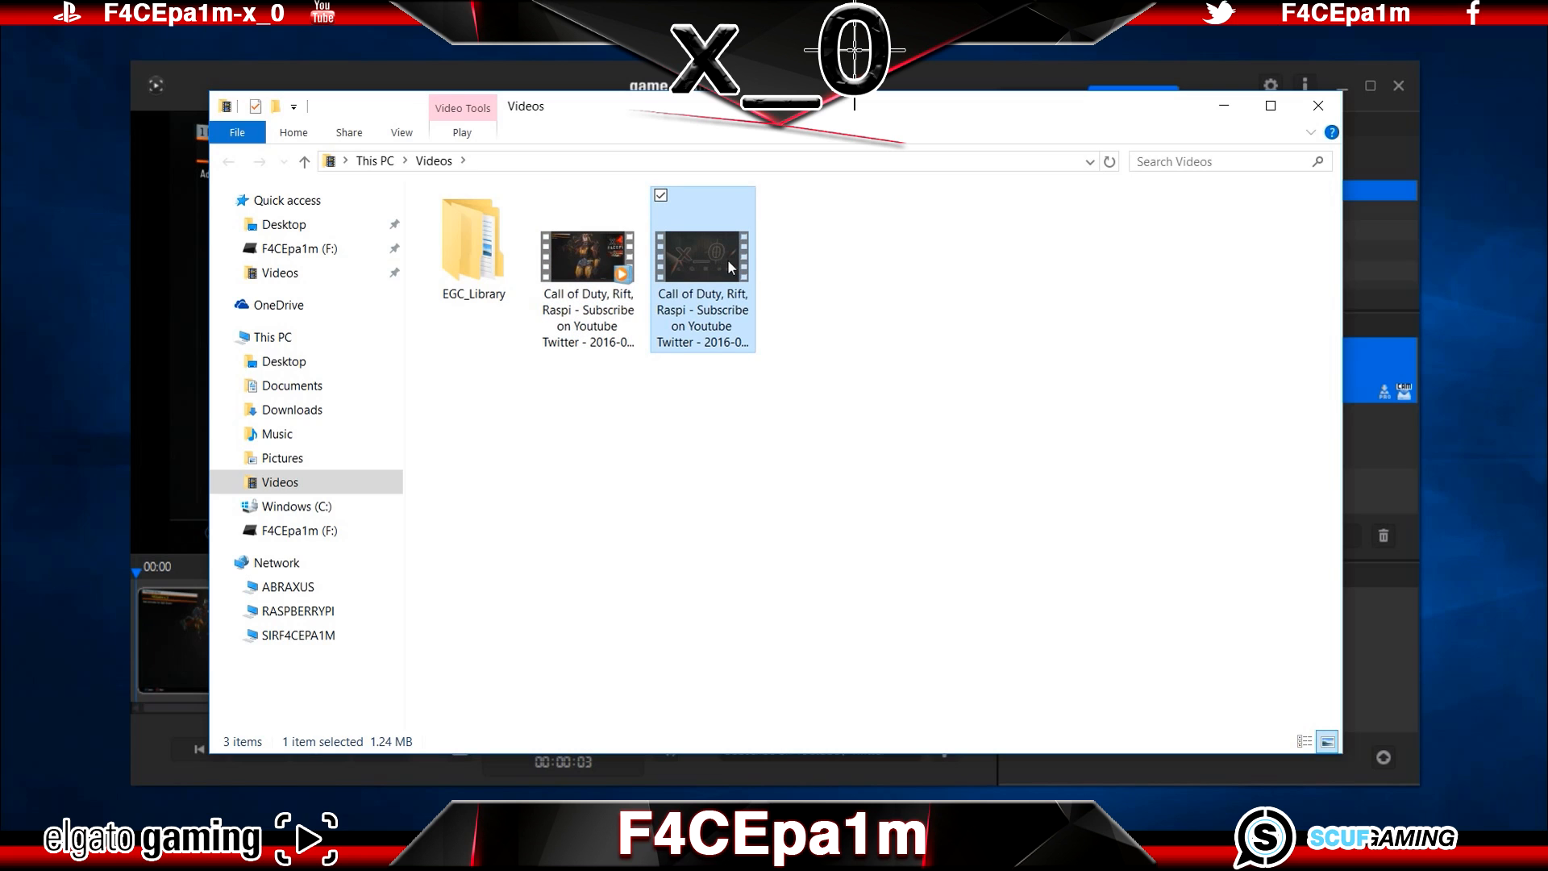
pyautogui.click(802, 268)
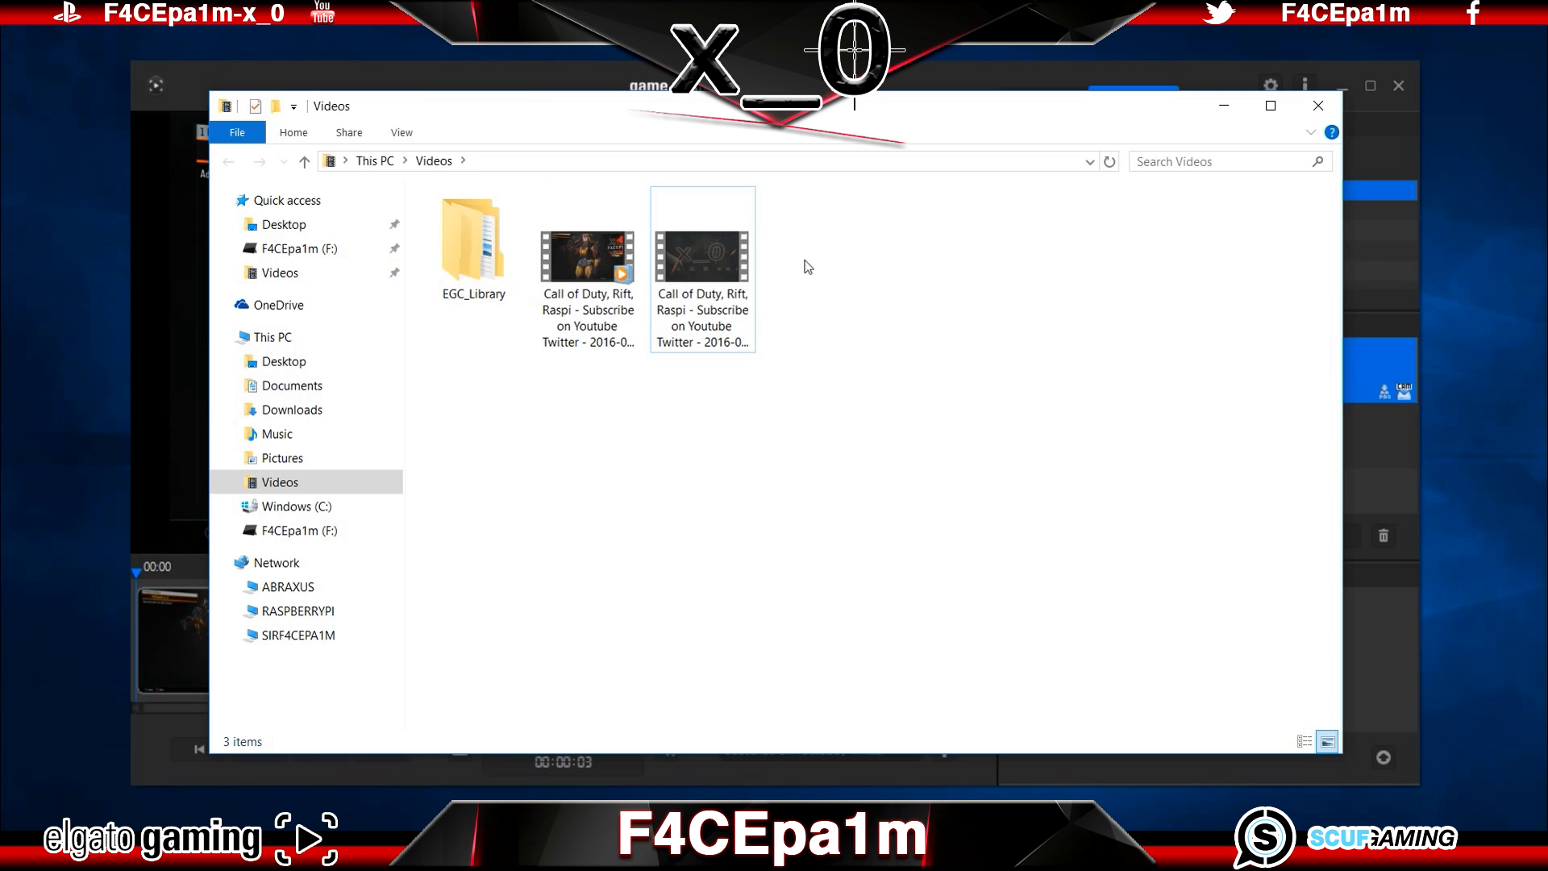
pyautogui.click(1234, 104)
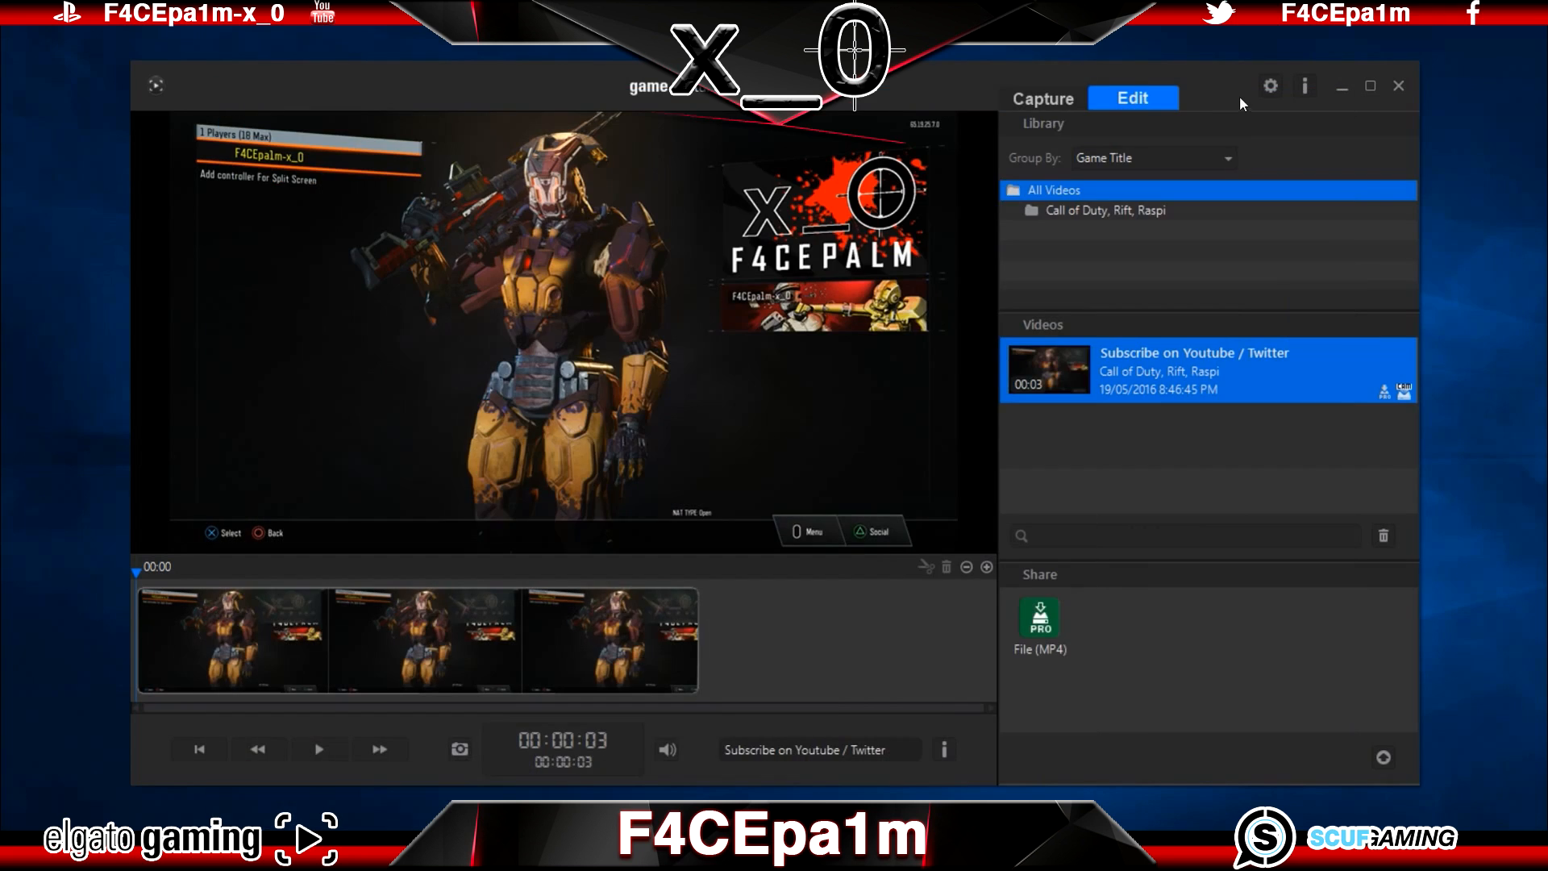
# Step: Minimise the Elgato window, switch to OBS Studio and add a new Video Capture Device source using the Microsoft Camera Rear
pyautogui.click(1342, 87)
pyautogui.click(270, 855)
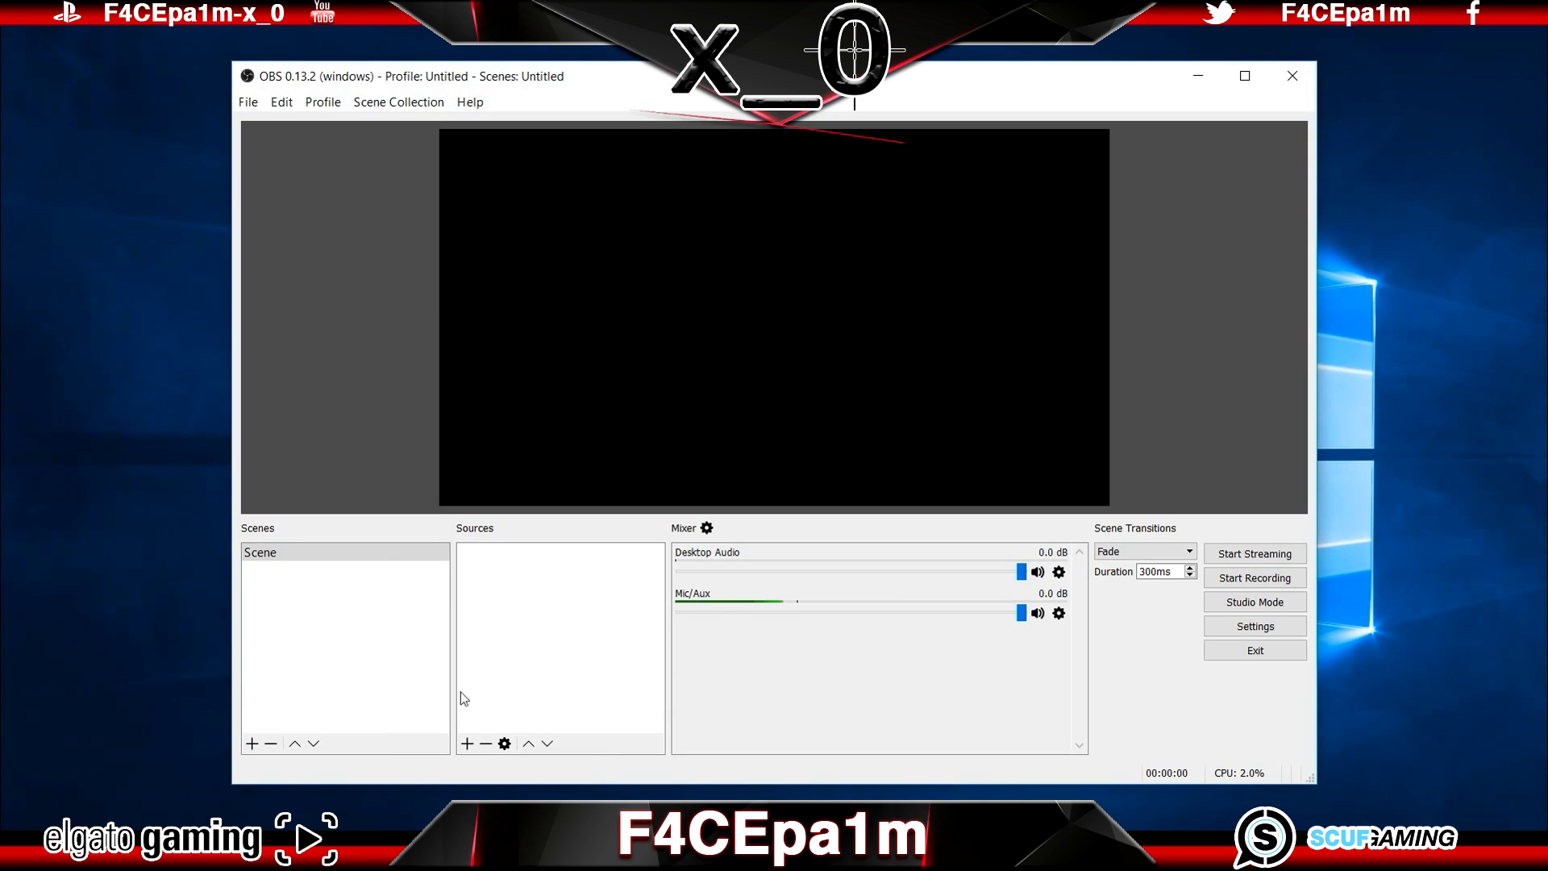
pyautogui.click(467, 743)
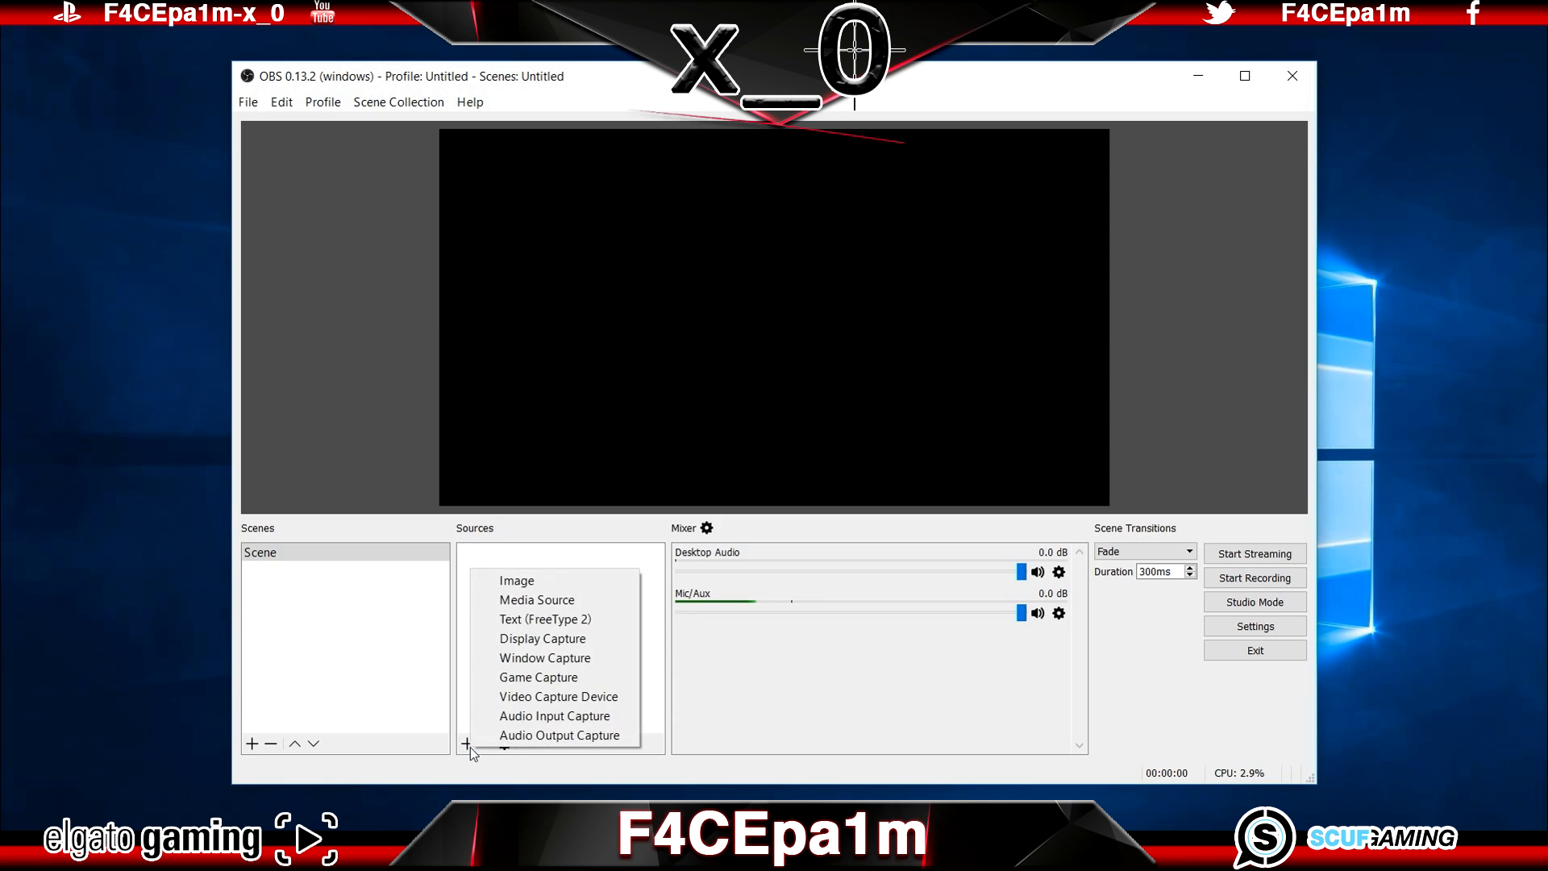
pyautogui.click(558, 696)
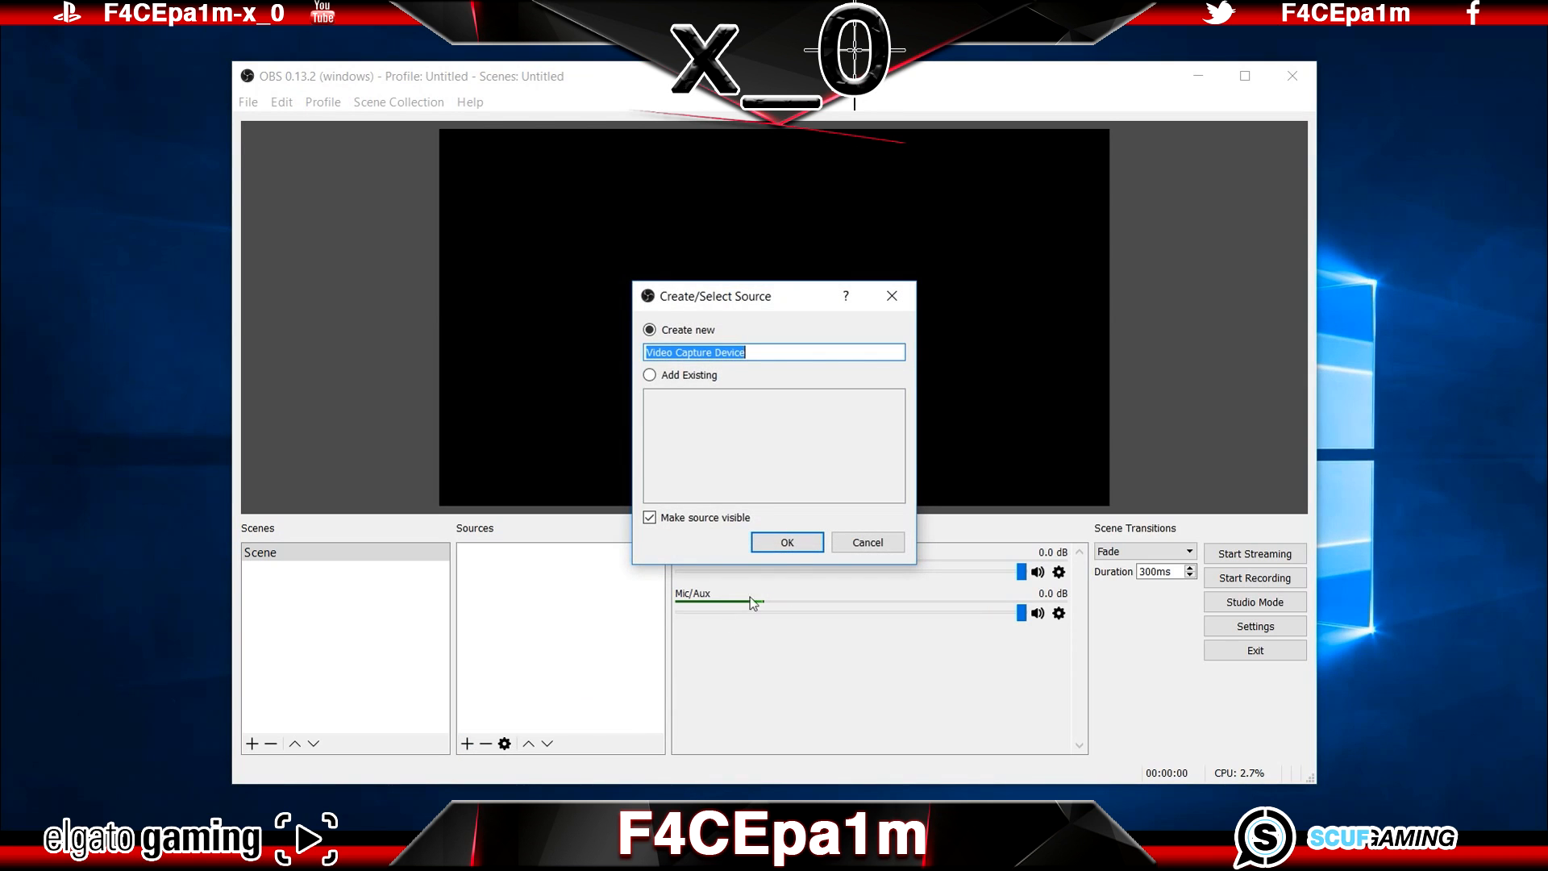
pyautogui.click(786, 542)
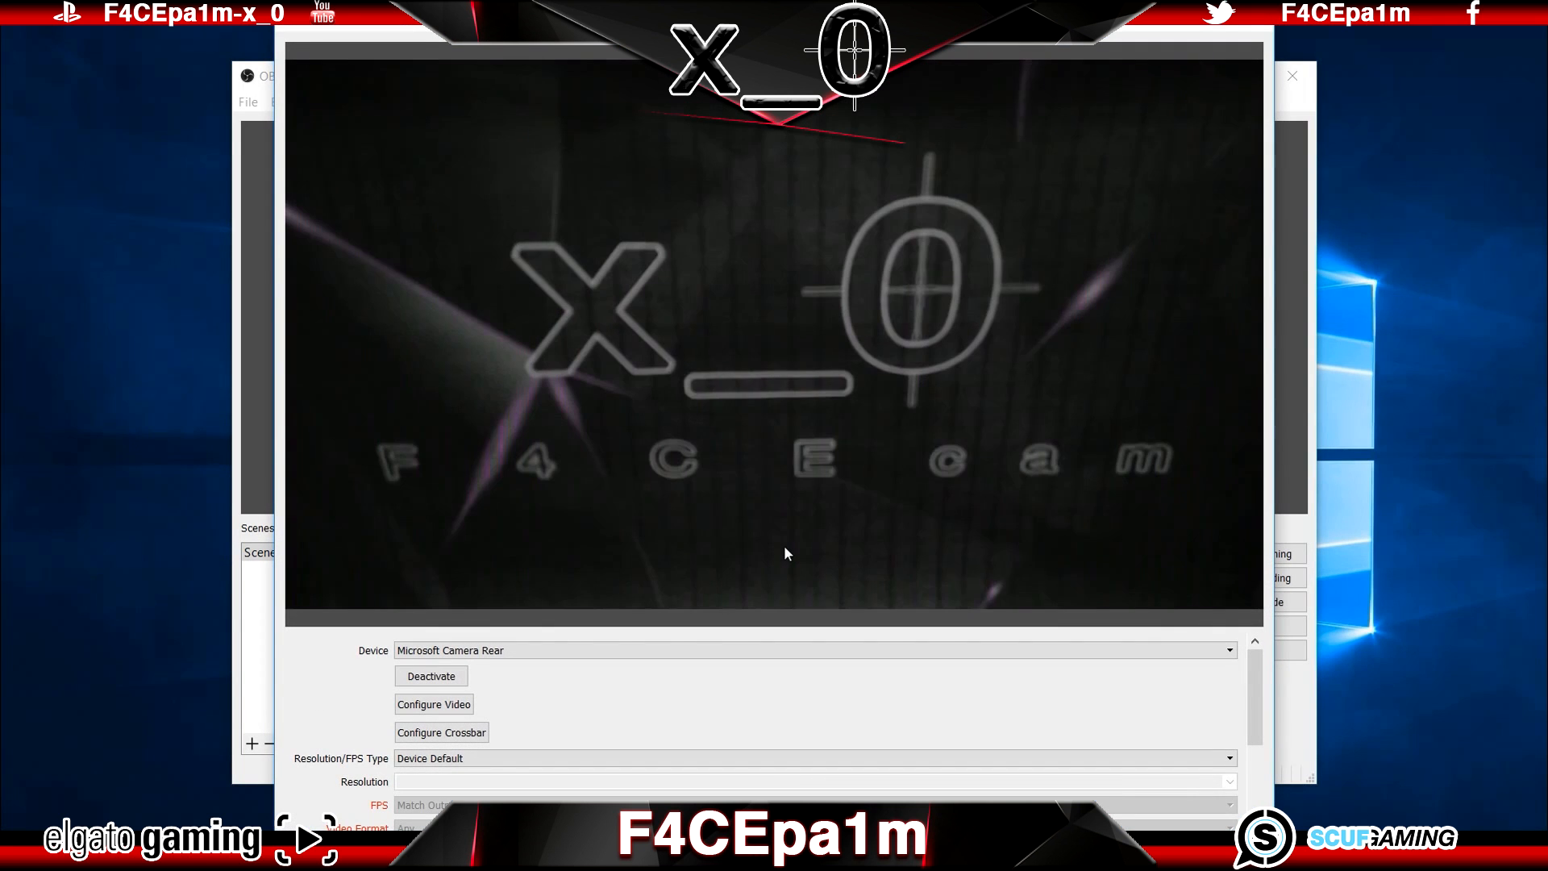
pyautogui.click(536, 651)
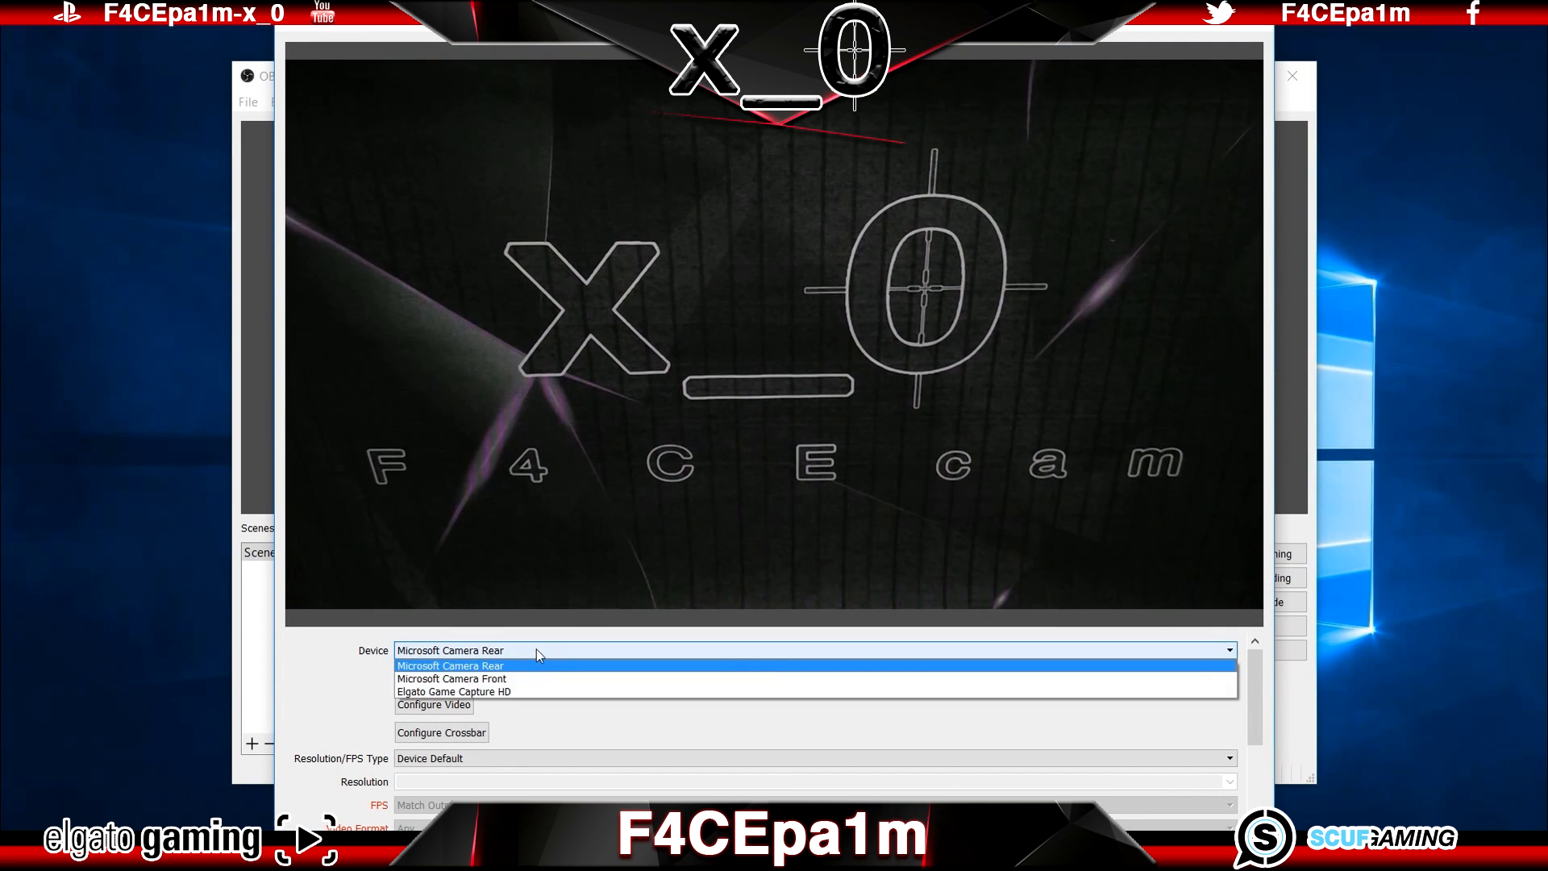
pyautogui.click(534, 667)
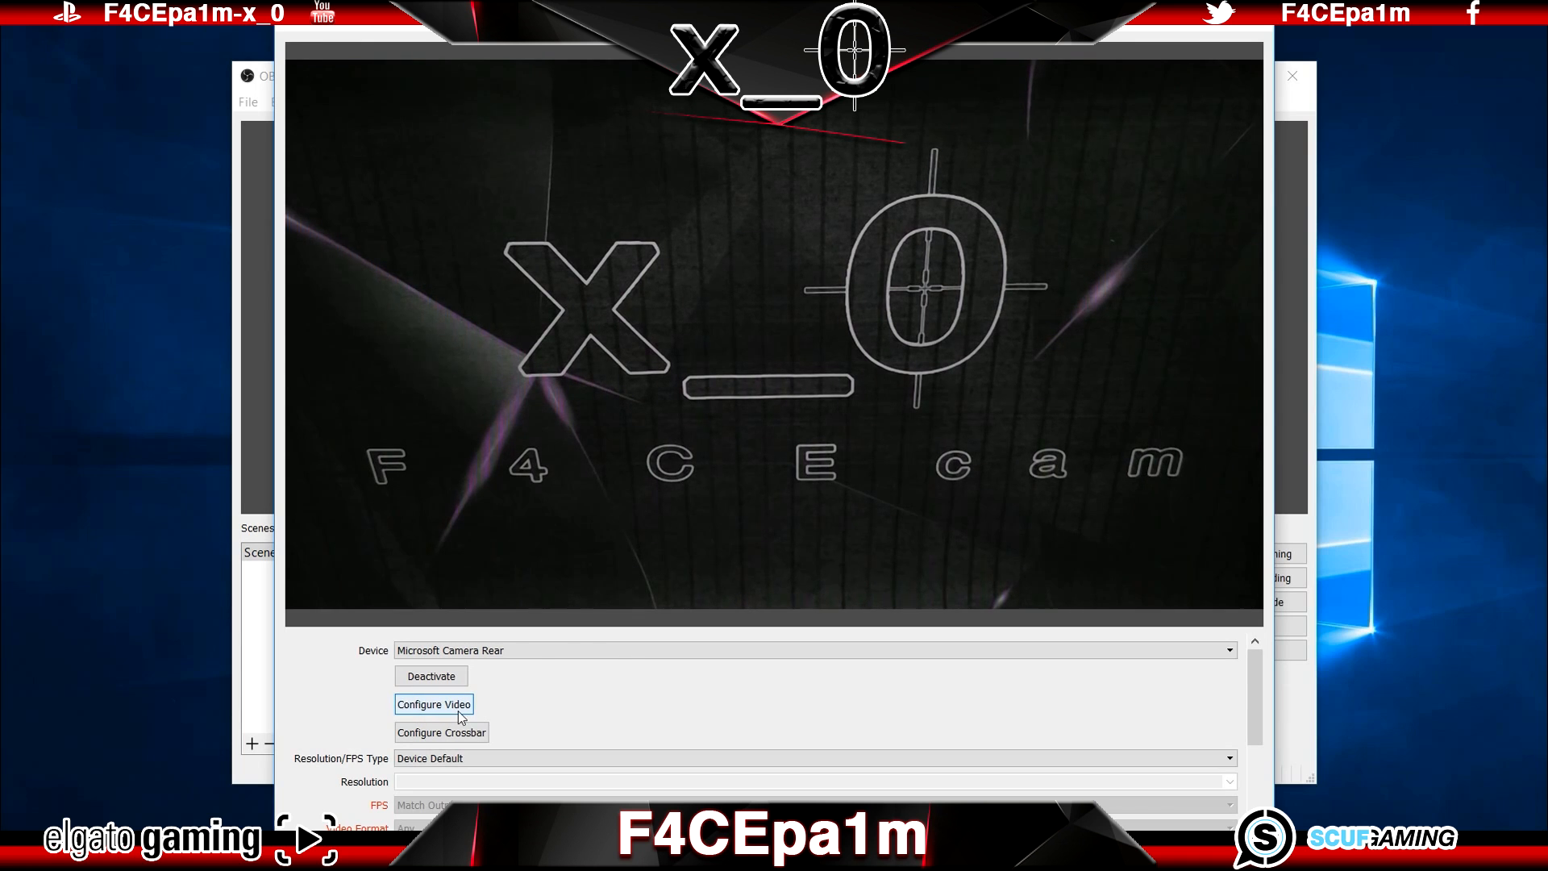
# Step: Give the webcam source a custom resolution of 1920x1080 and a frame rate of 29.97 NTSC
pyautogui.moveTo(1255, 709); pyautogui.dragTo(1251, 753)
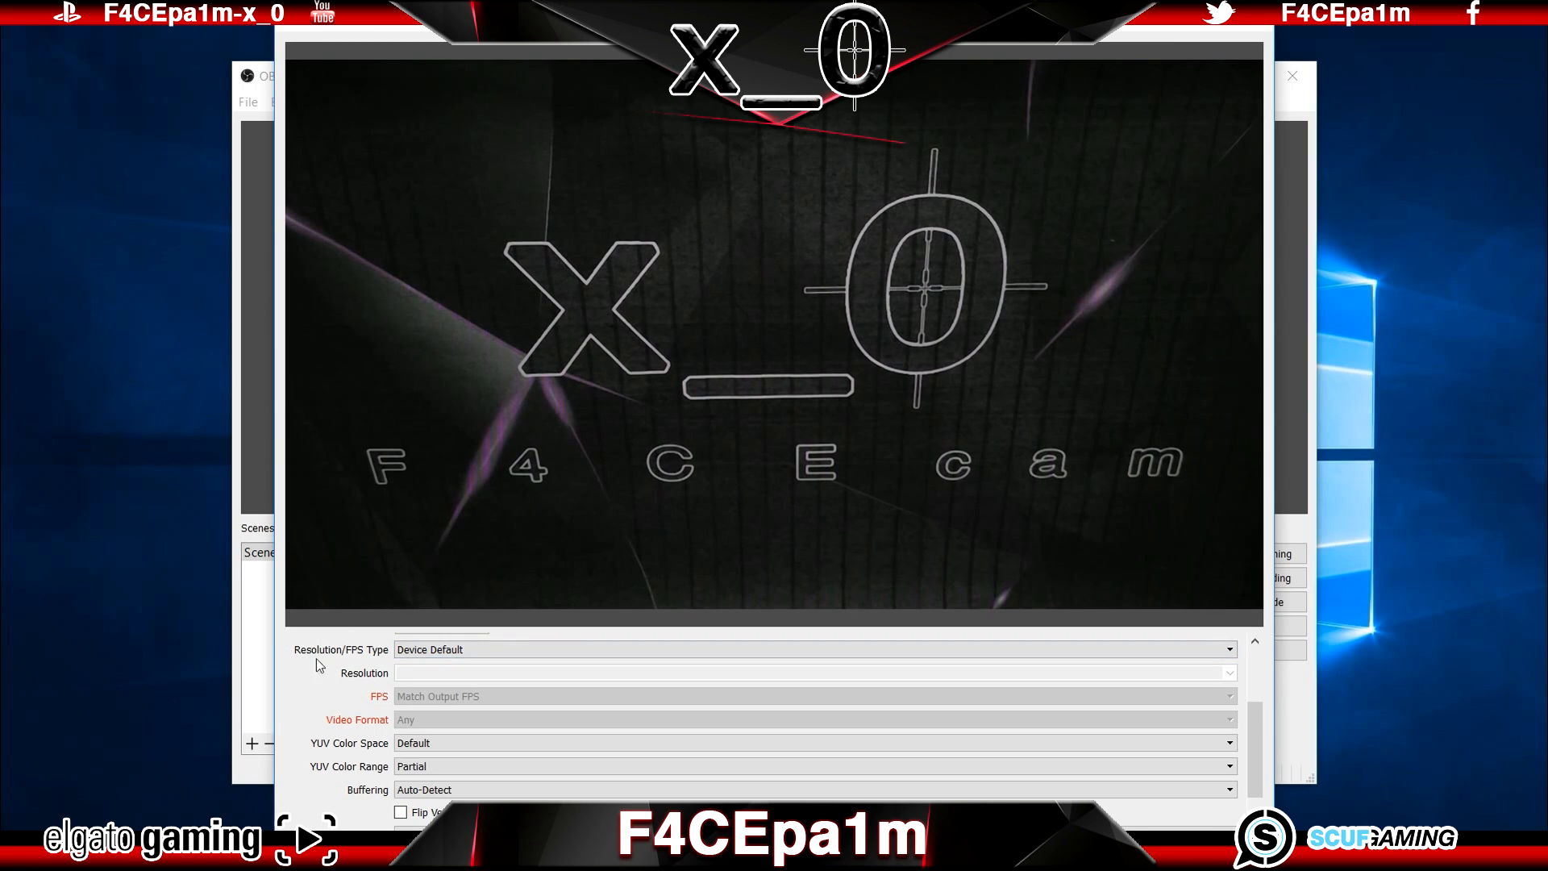
pyautogui.click(484, 650)
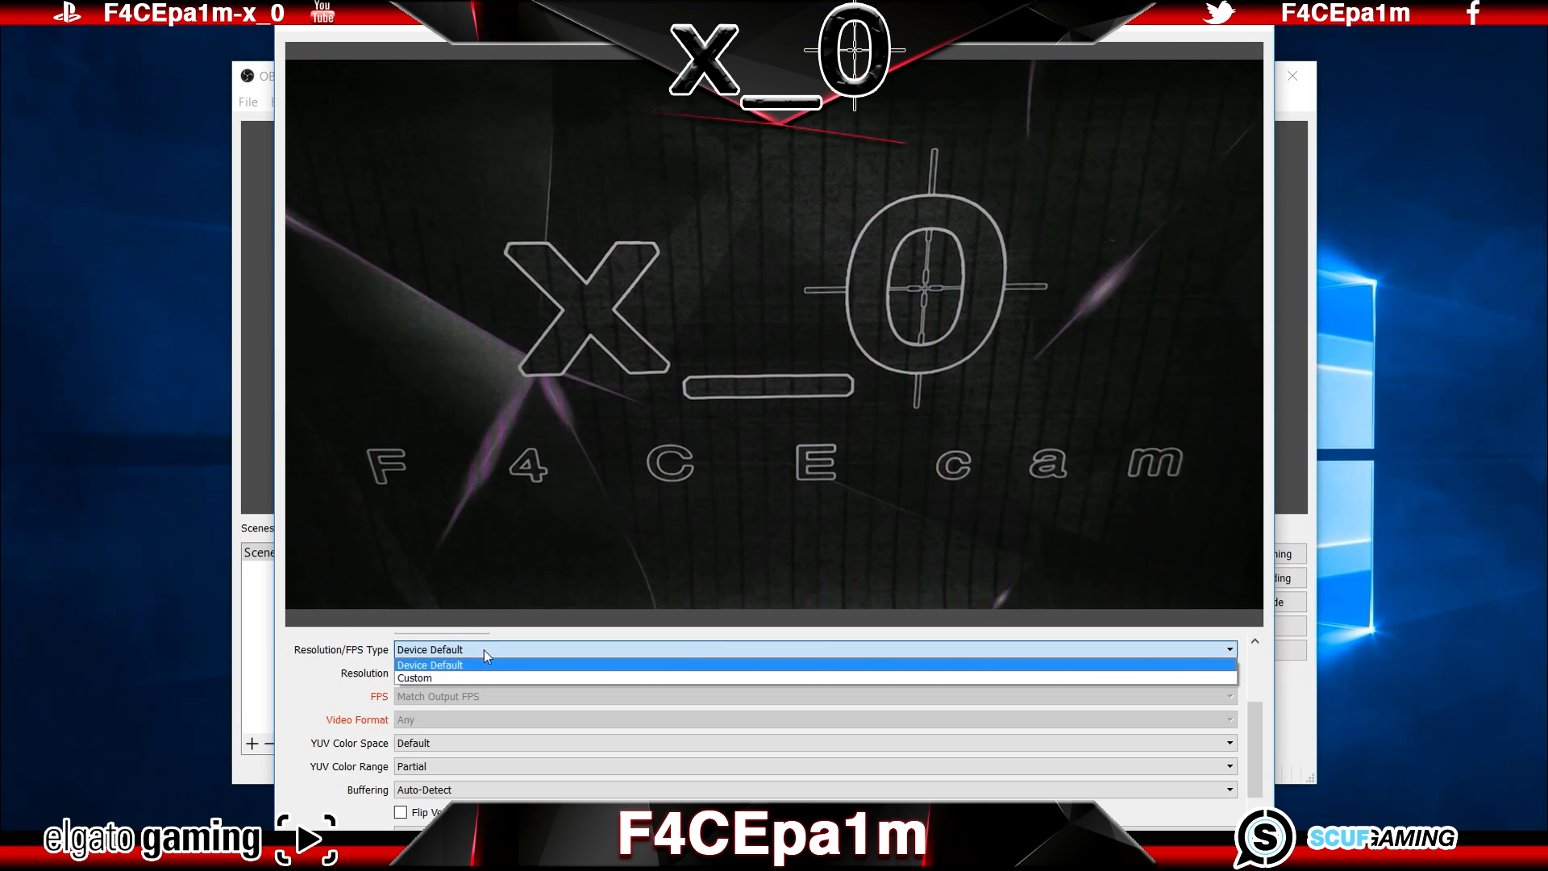
pyautogui.click(476, 677)
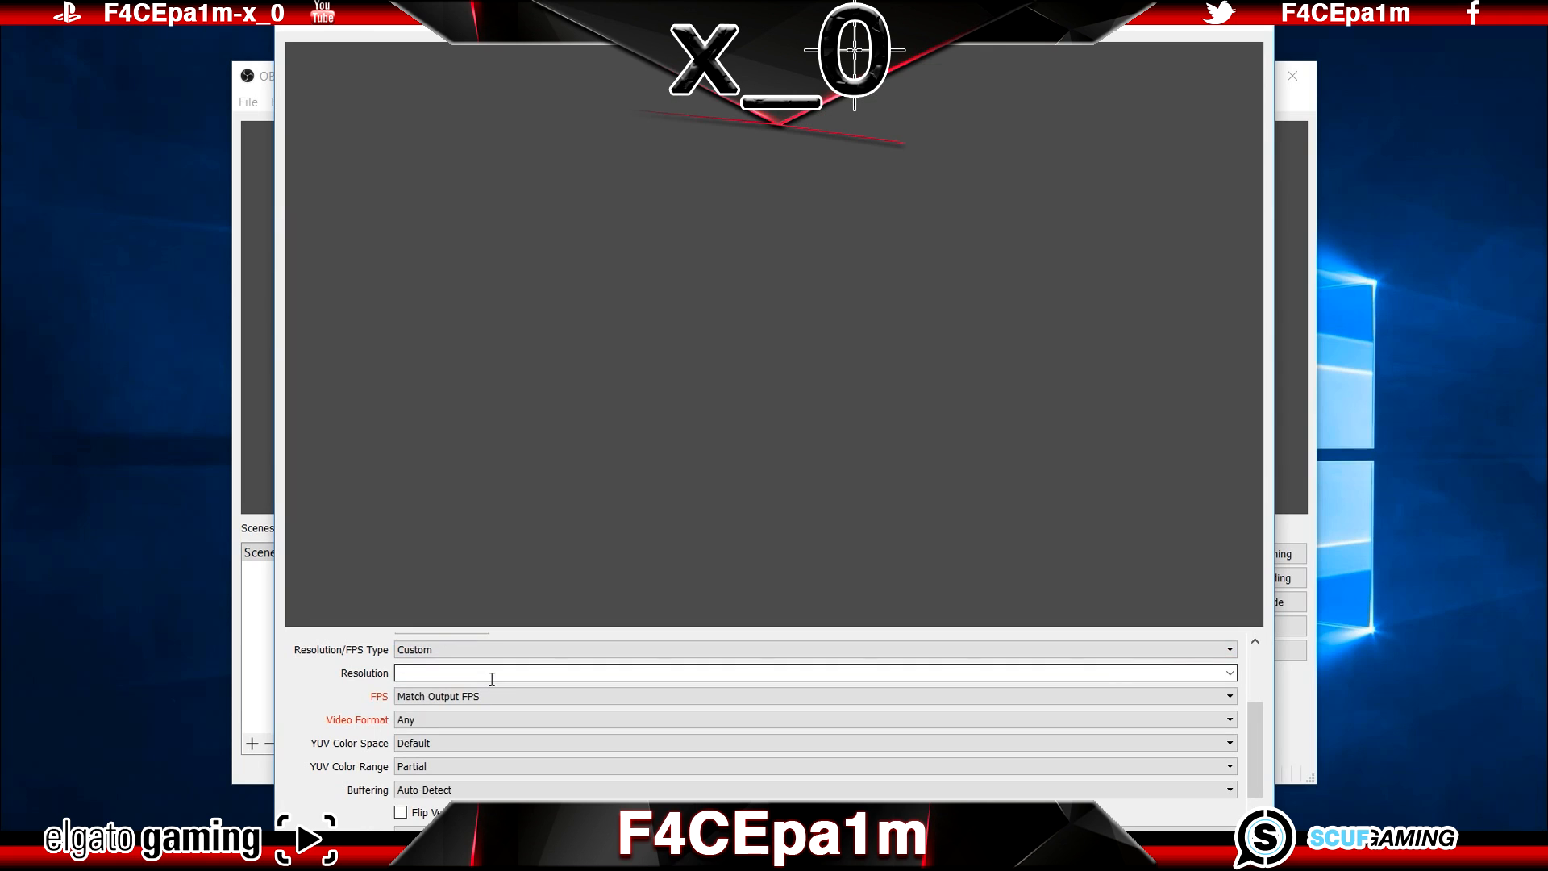
pyautogui.click(1230, 674)
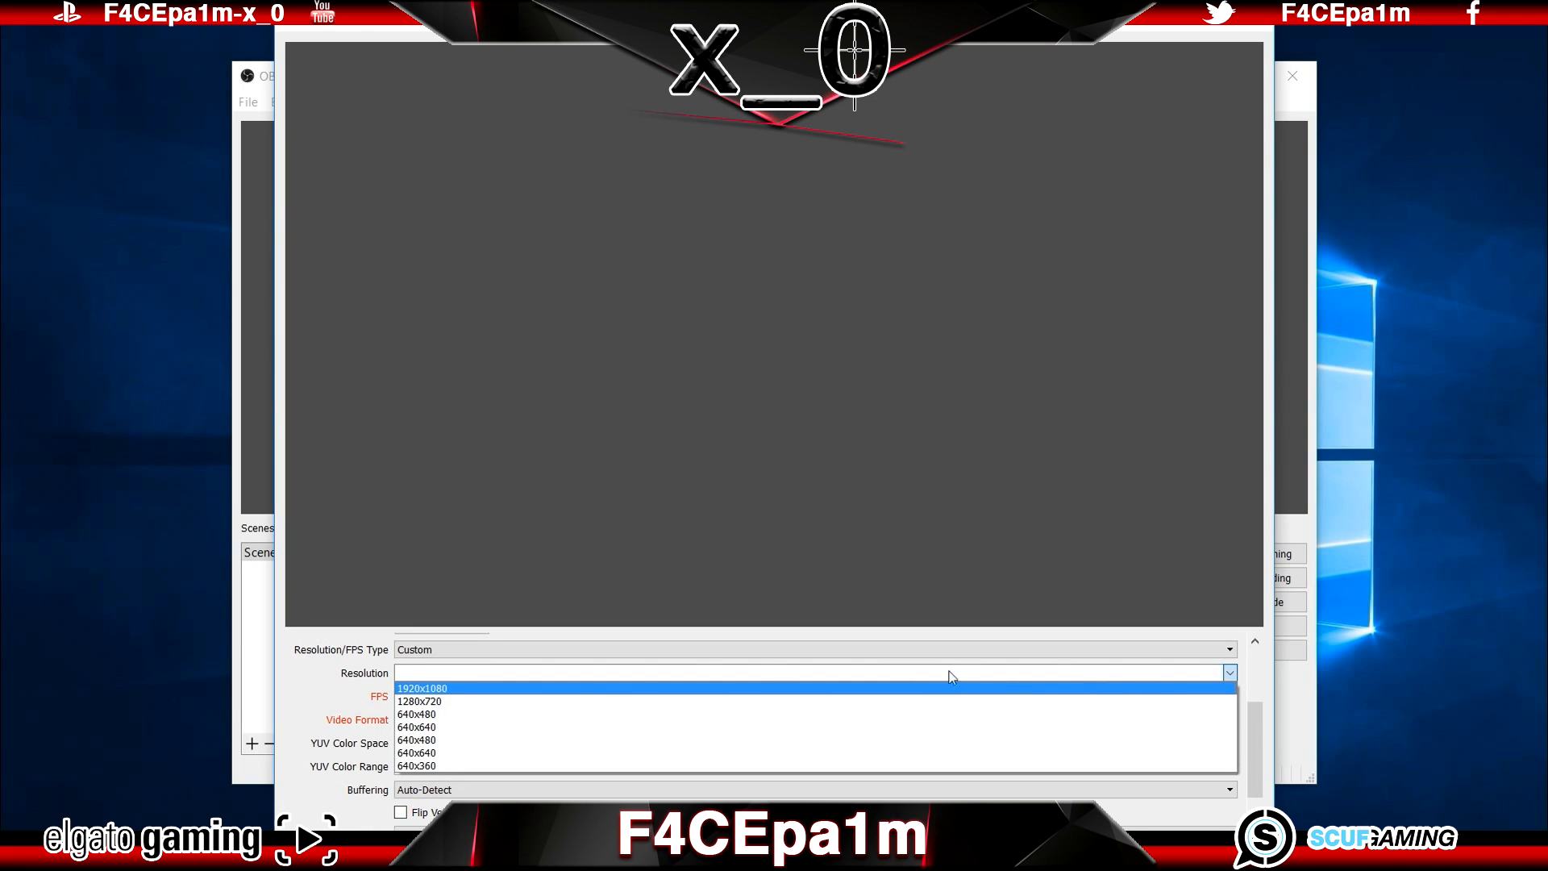
pyautogui.click(461, 690)
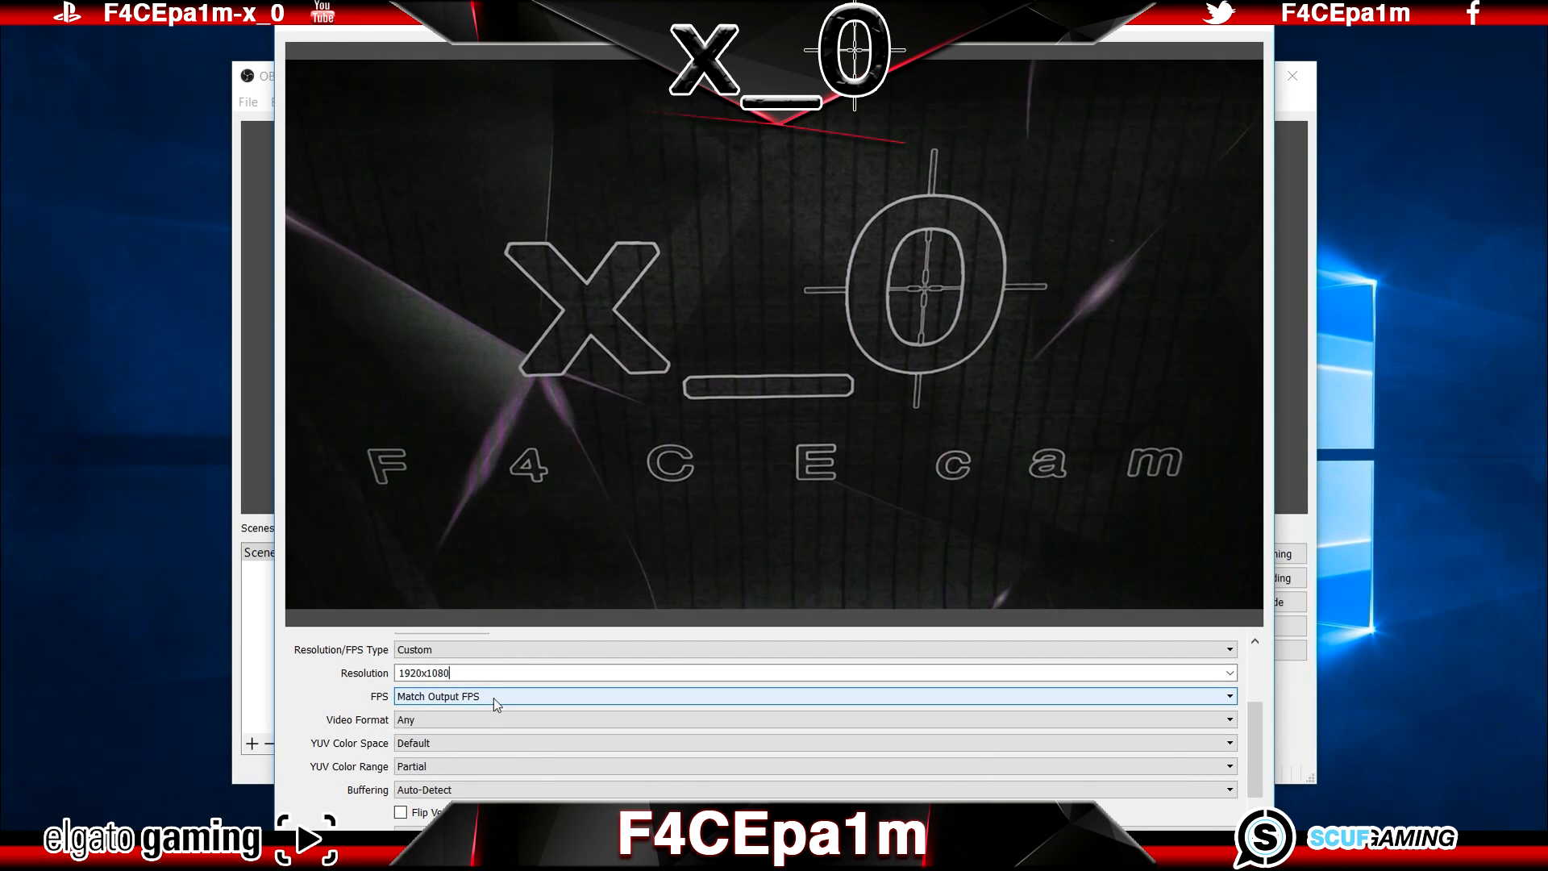
pyautogui.click(494, 698)
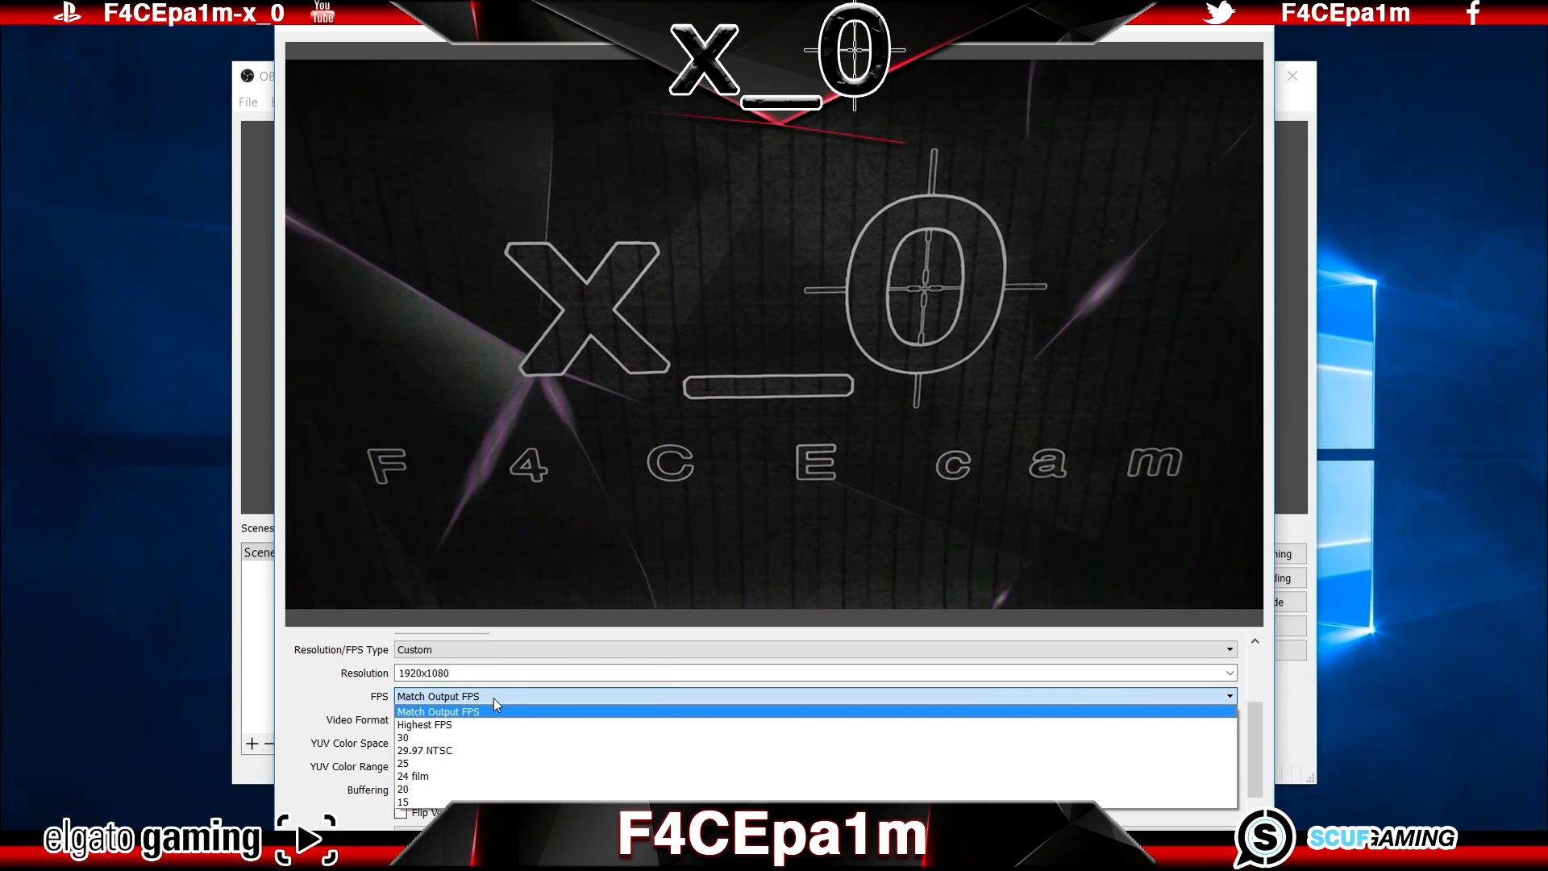
pyautogui.click(466, 751)
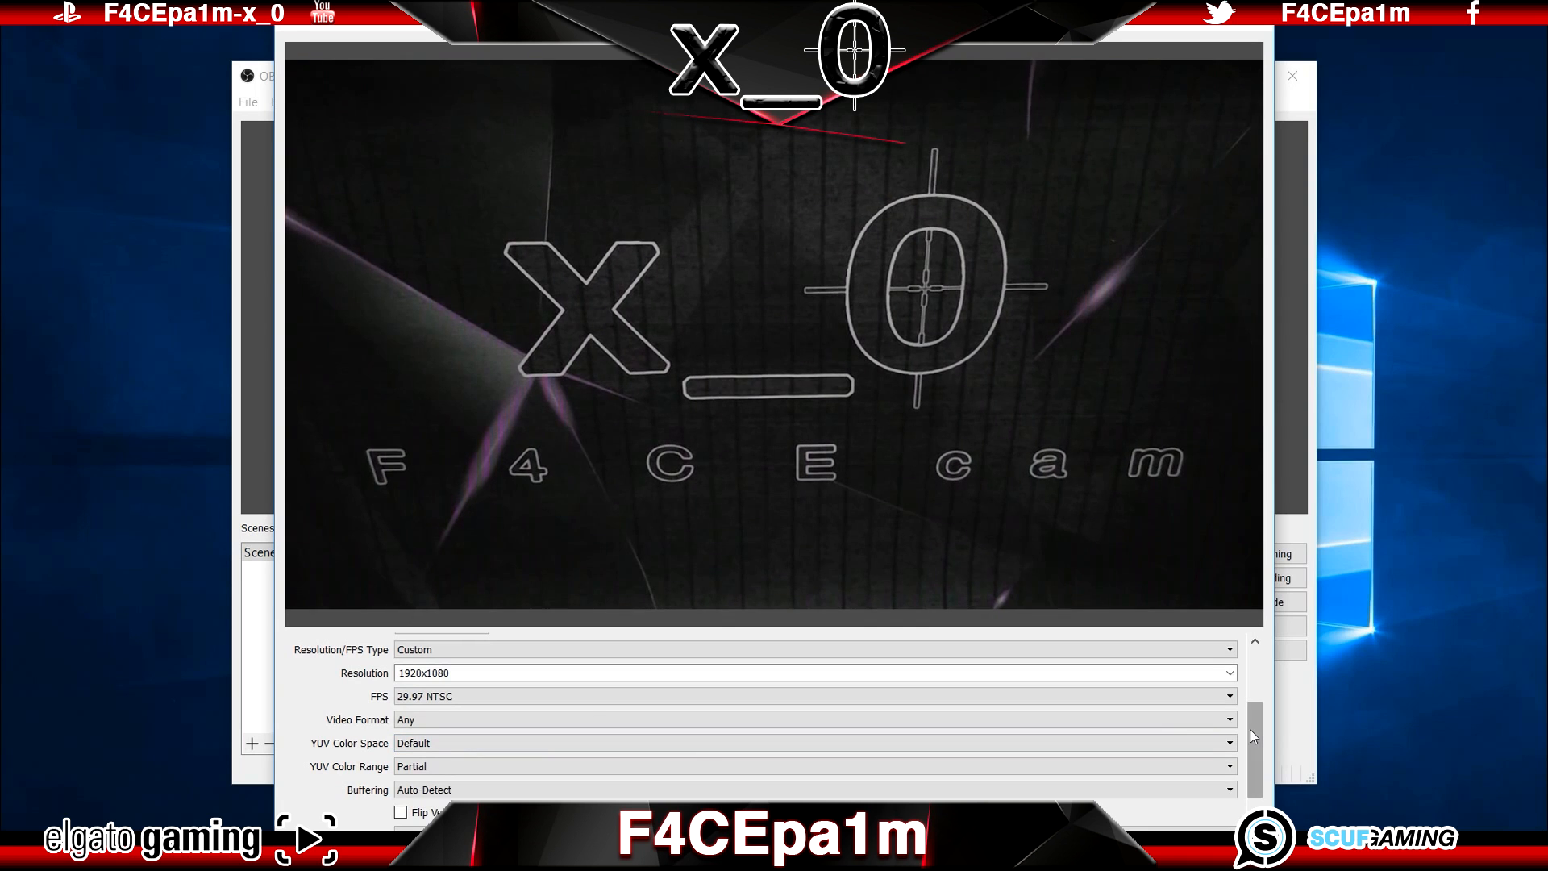
# Step: Set the webcam source's video format to YUY2 and close its properties, keeping the changes
pyautogui.moveTo(1251, 731); pyautogui.dragTo(1250, 754)
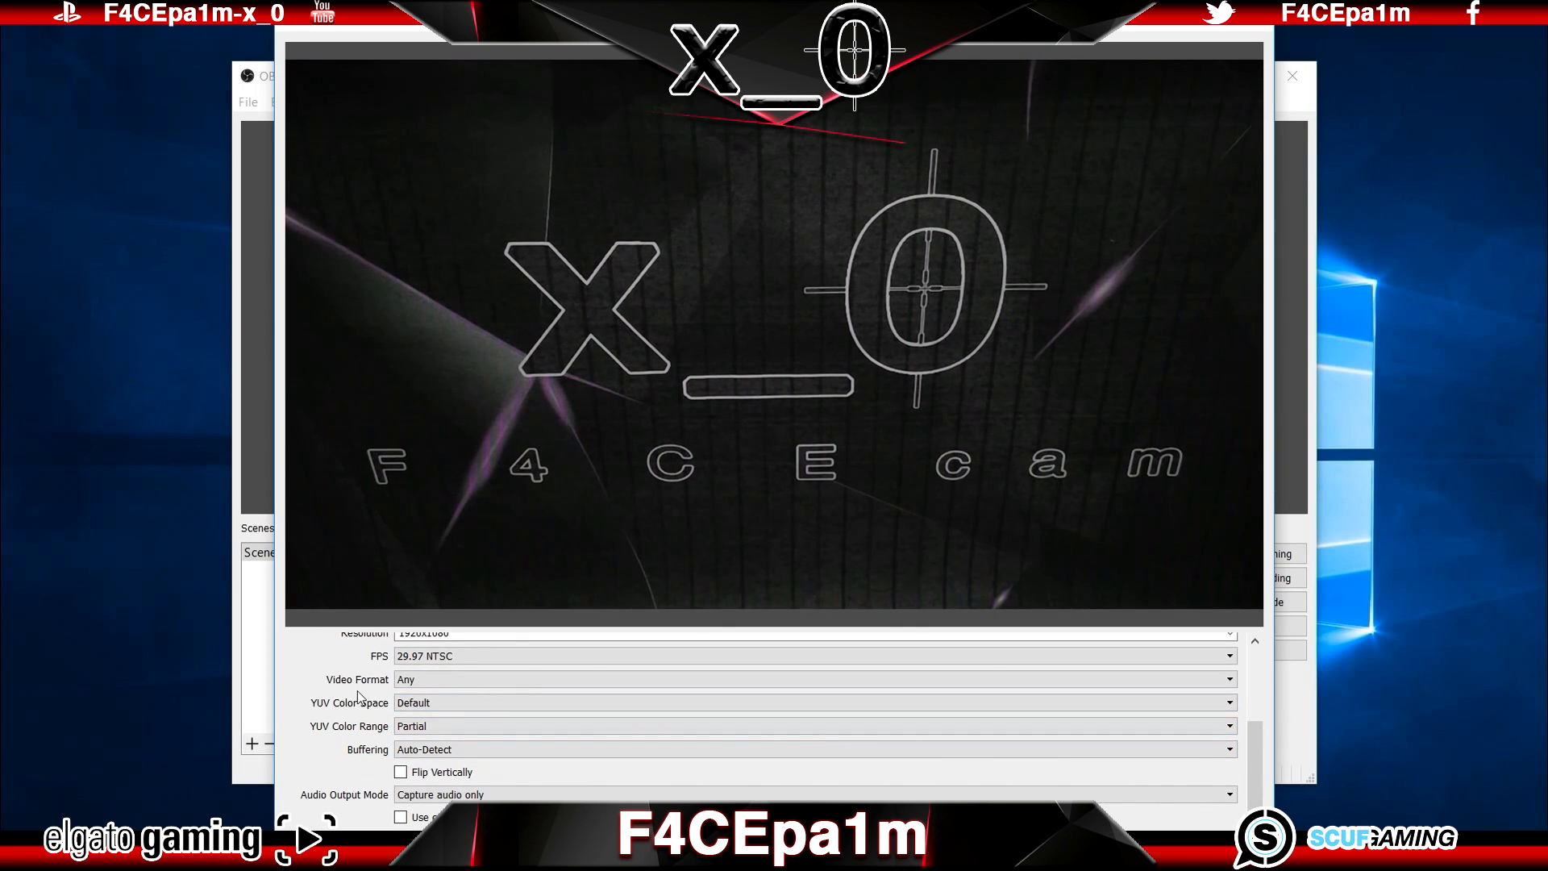
pyautogui.click(446, 679)
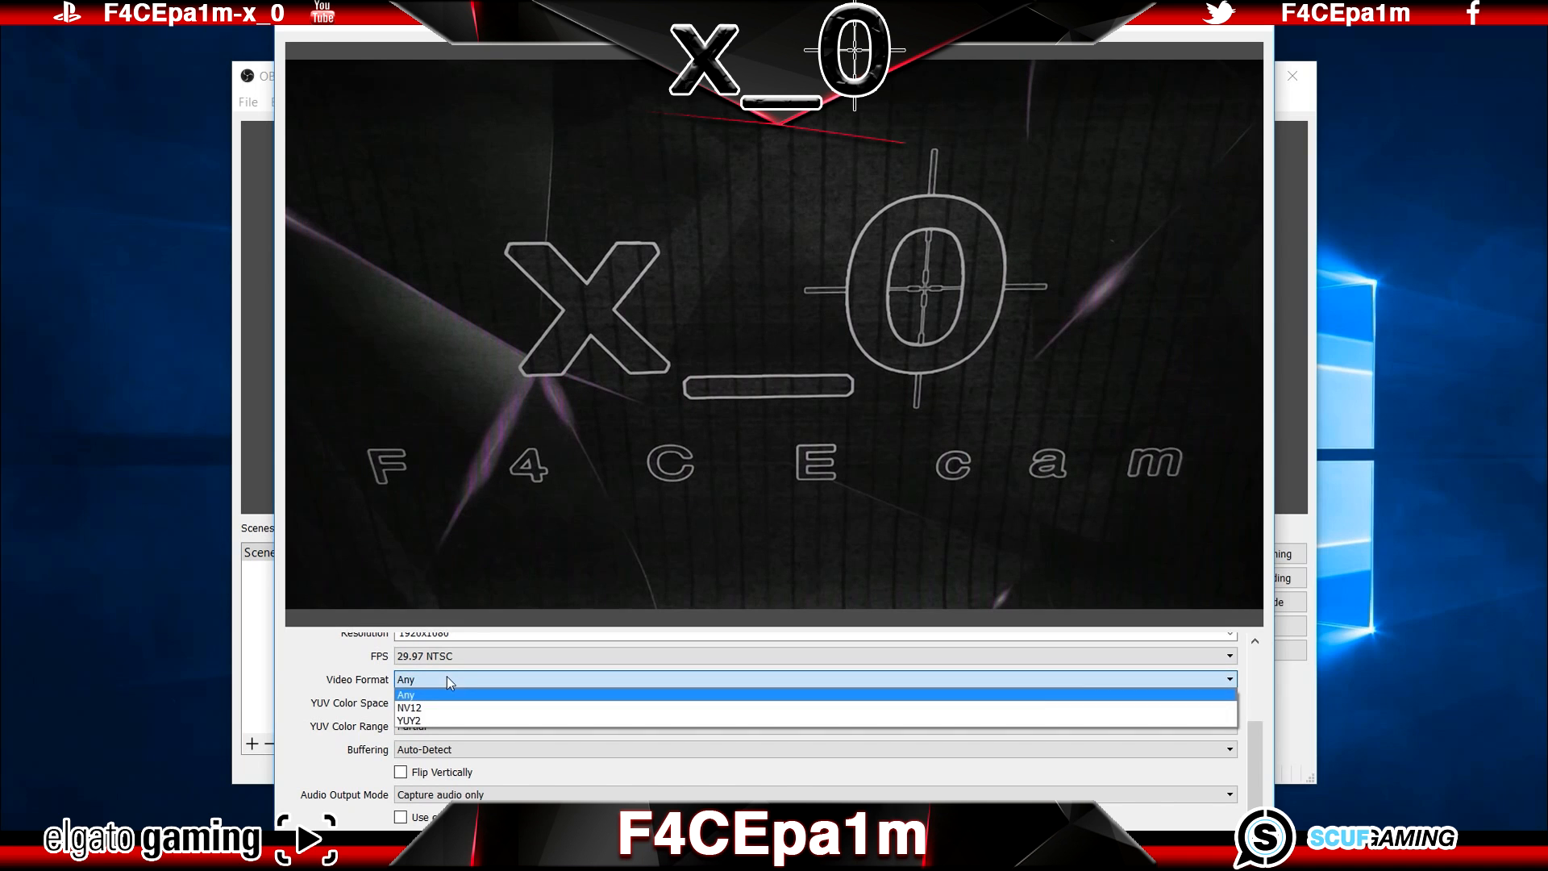
pyautogui.click(437, 720)
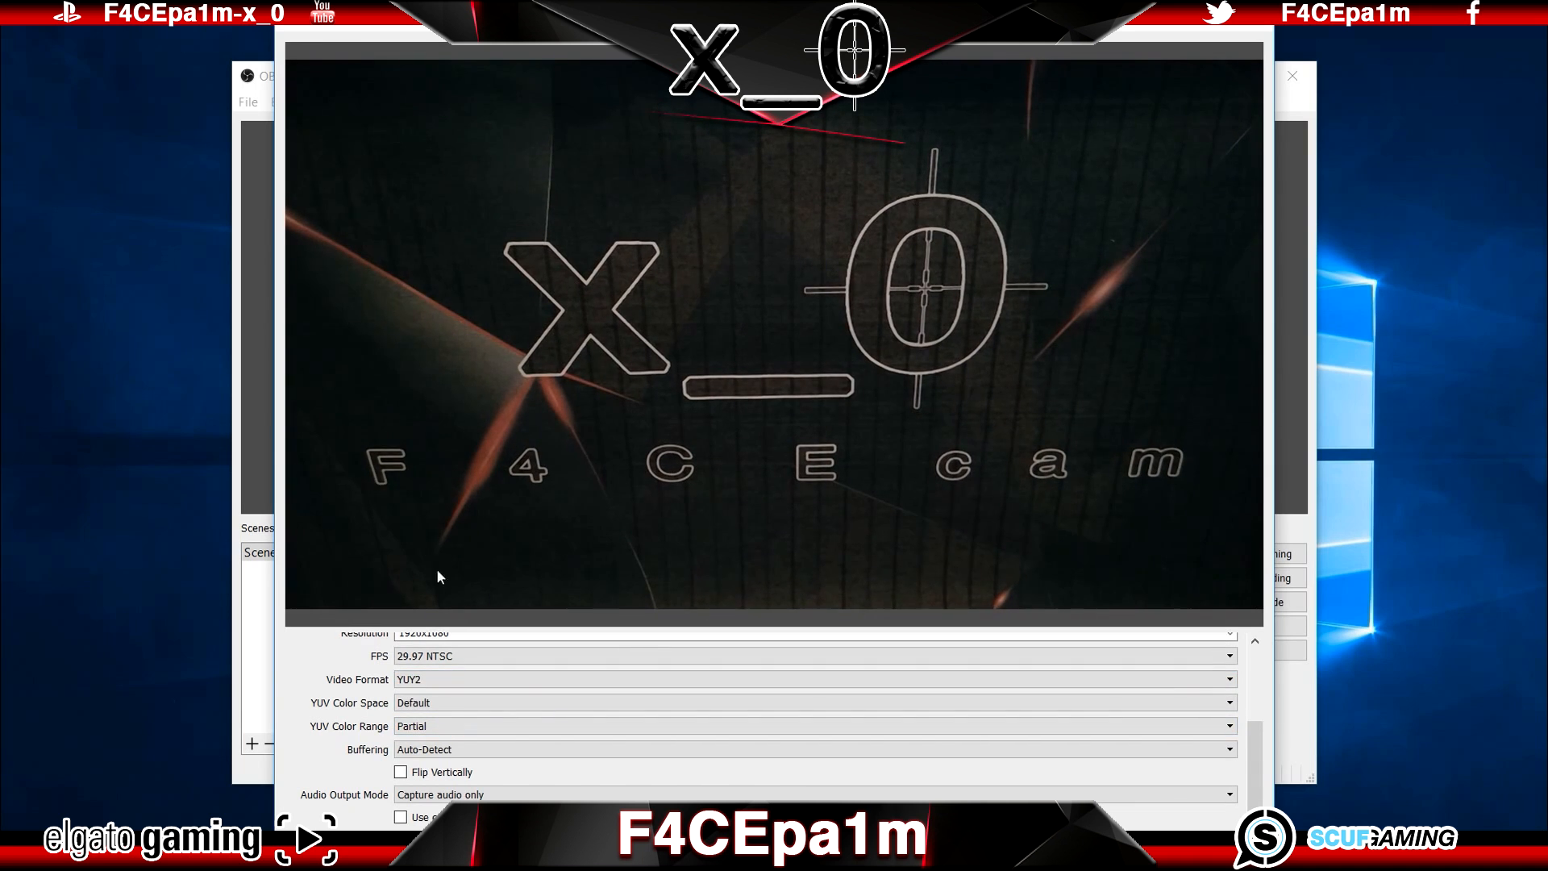
pyautogui.click(1254, 34)
pyautogui.click(772, 477)
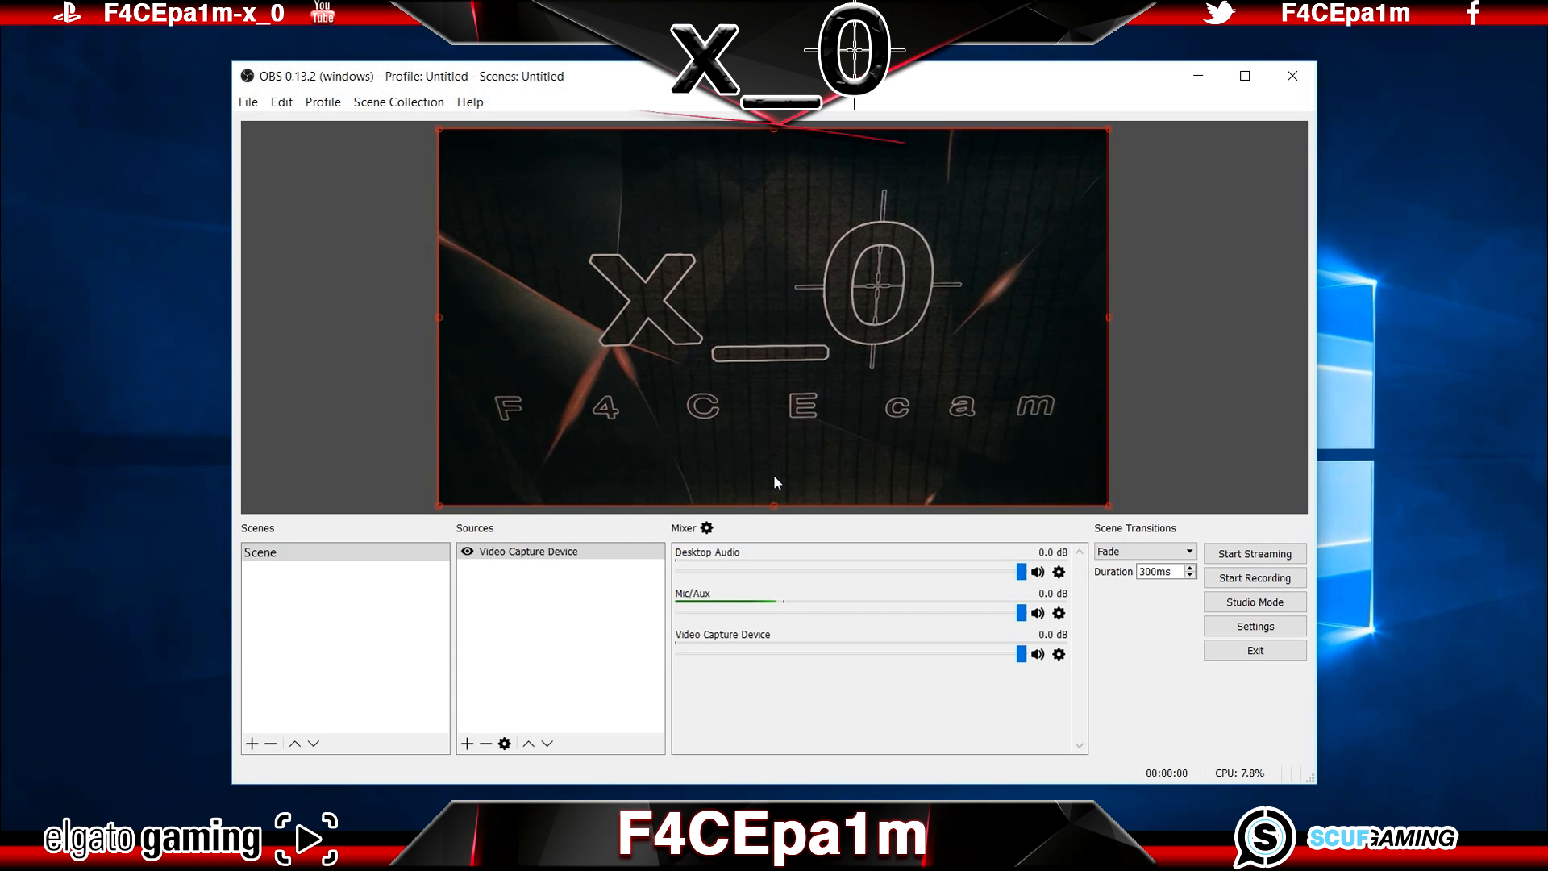
# Step: Adjust the webcam source in the preview and stretch it to the screen
pyautogui.moveTo(776, 477); pyautogui.dragTo(774, 371)
pyautogui.moveTo(441, 133)
pyautogui.mouseDown()
pyautogui.moveTo(502, 164)
pyautogui.moveTo(446, 138)
pyautogui.mouseUp()
pyautogui.rightClick(758, 278)
pyautogui.moveTo(775, 315)
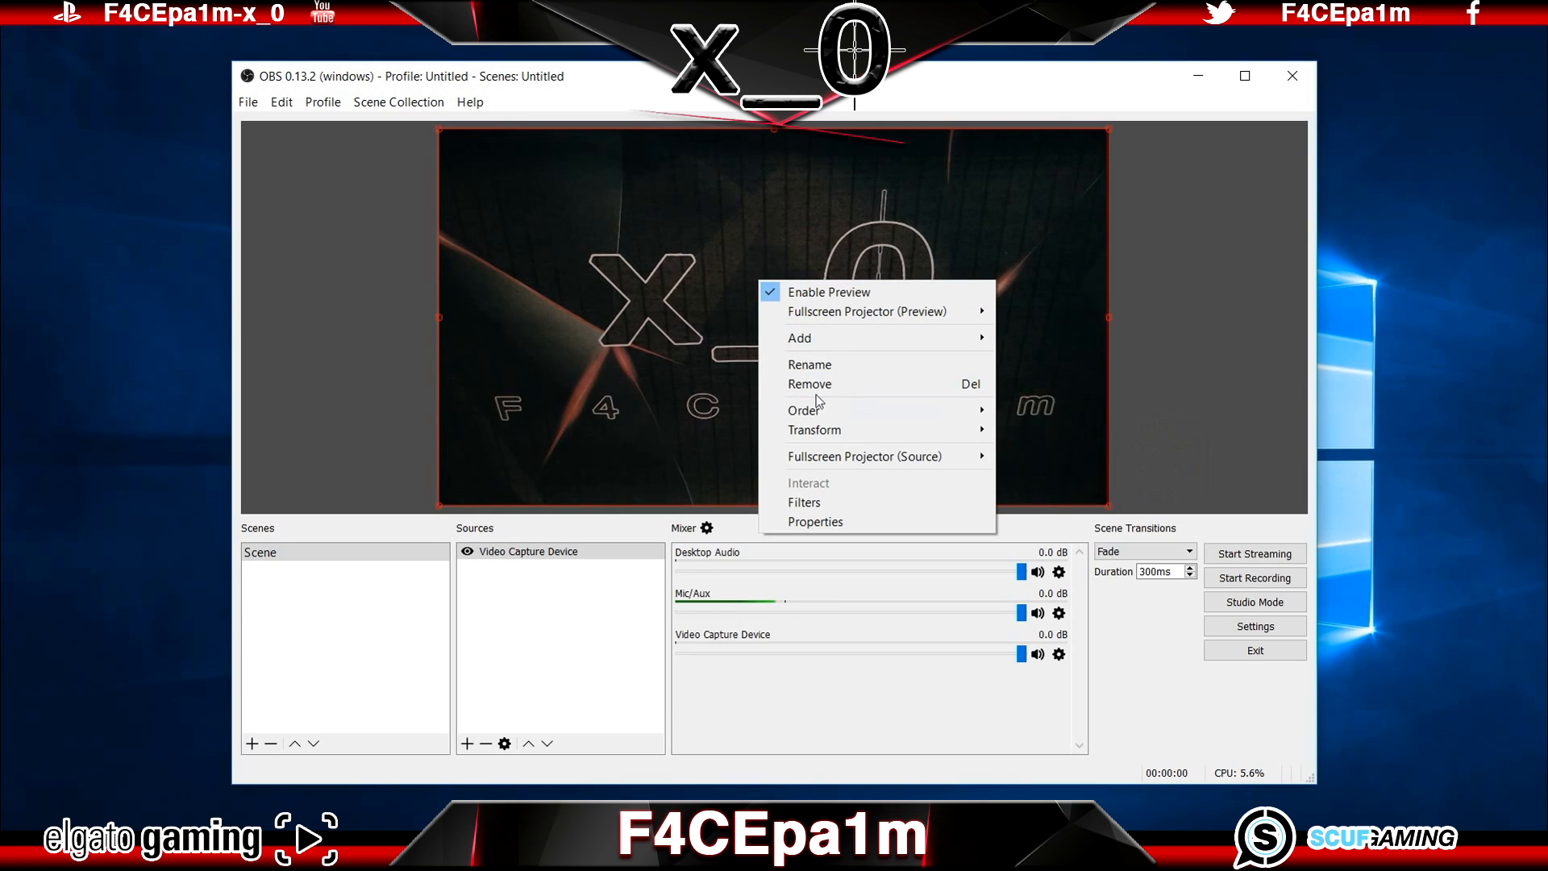
pyautogui.moveTo(863, 431)
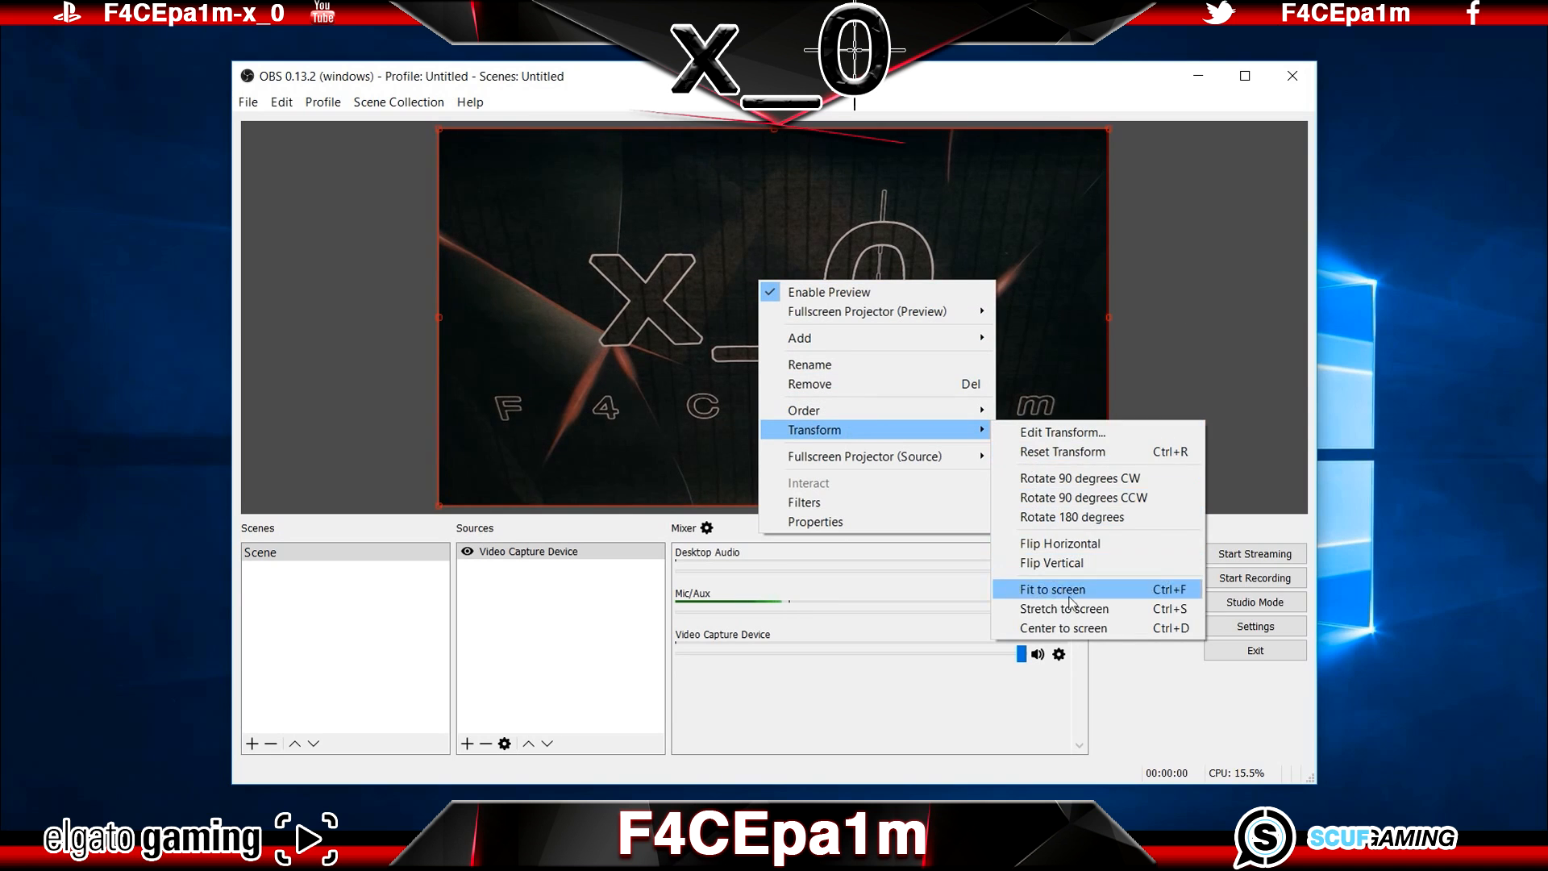
pyautogui.click(1109, 612)
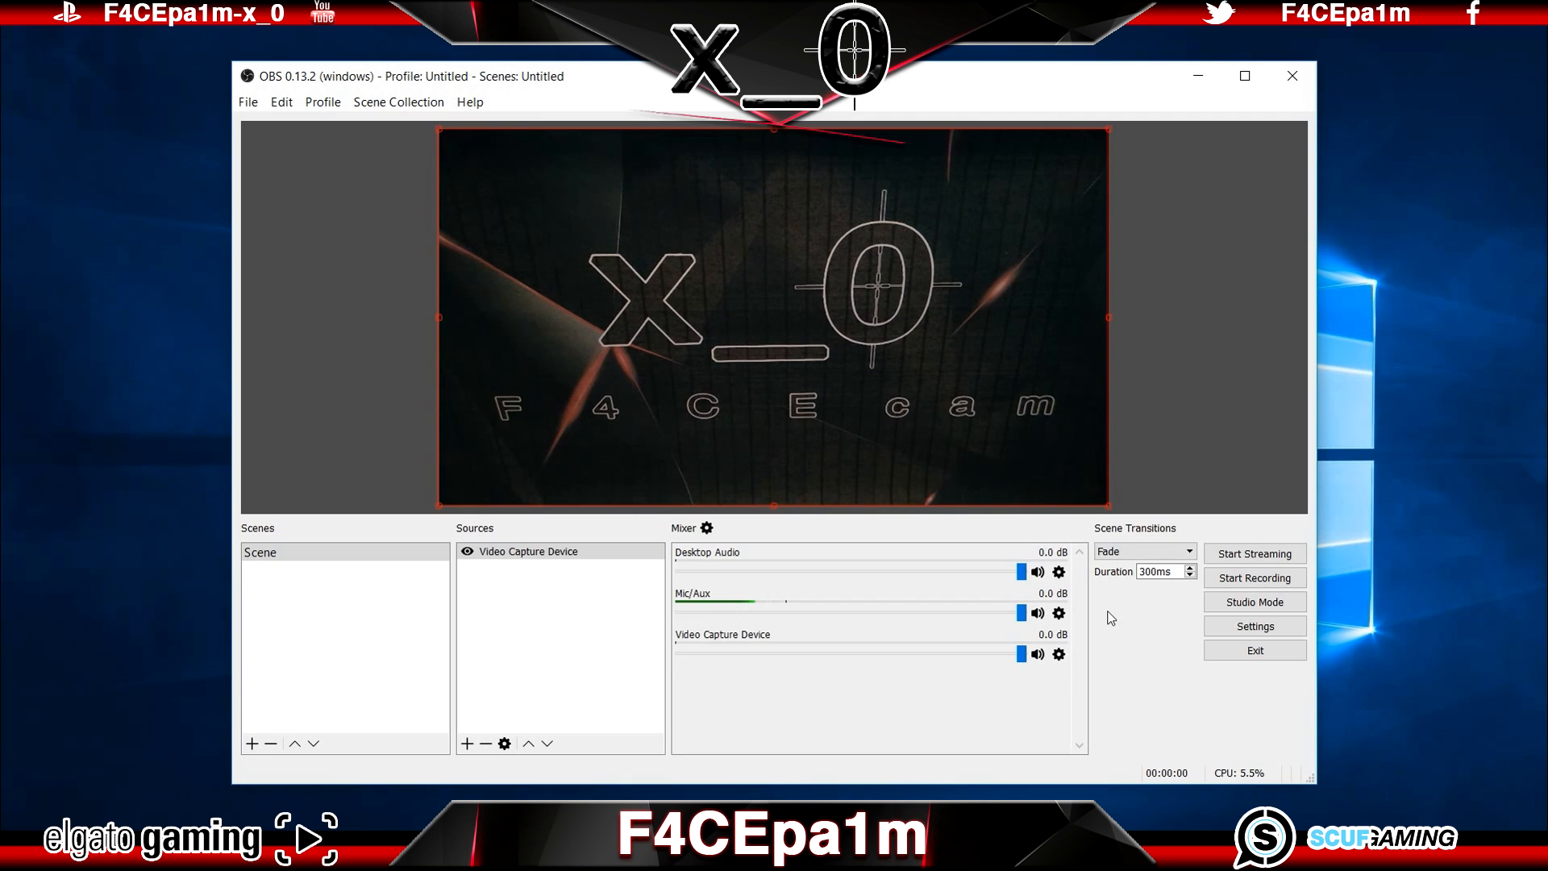
# Step: Record a short webcam test clip and check the recorded MP4 file in the Videos folder
pyautogui.click(1290, 582)
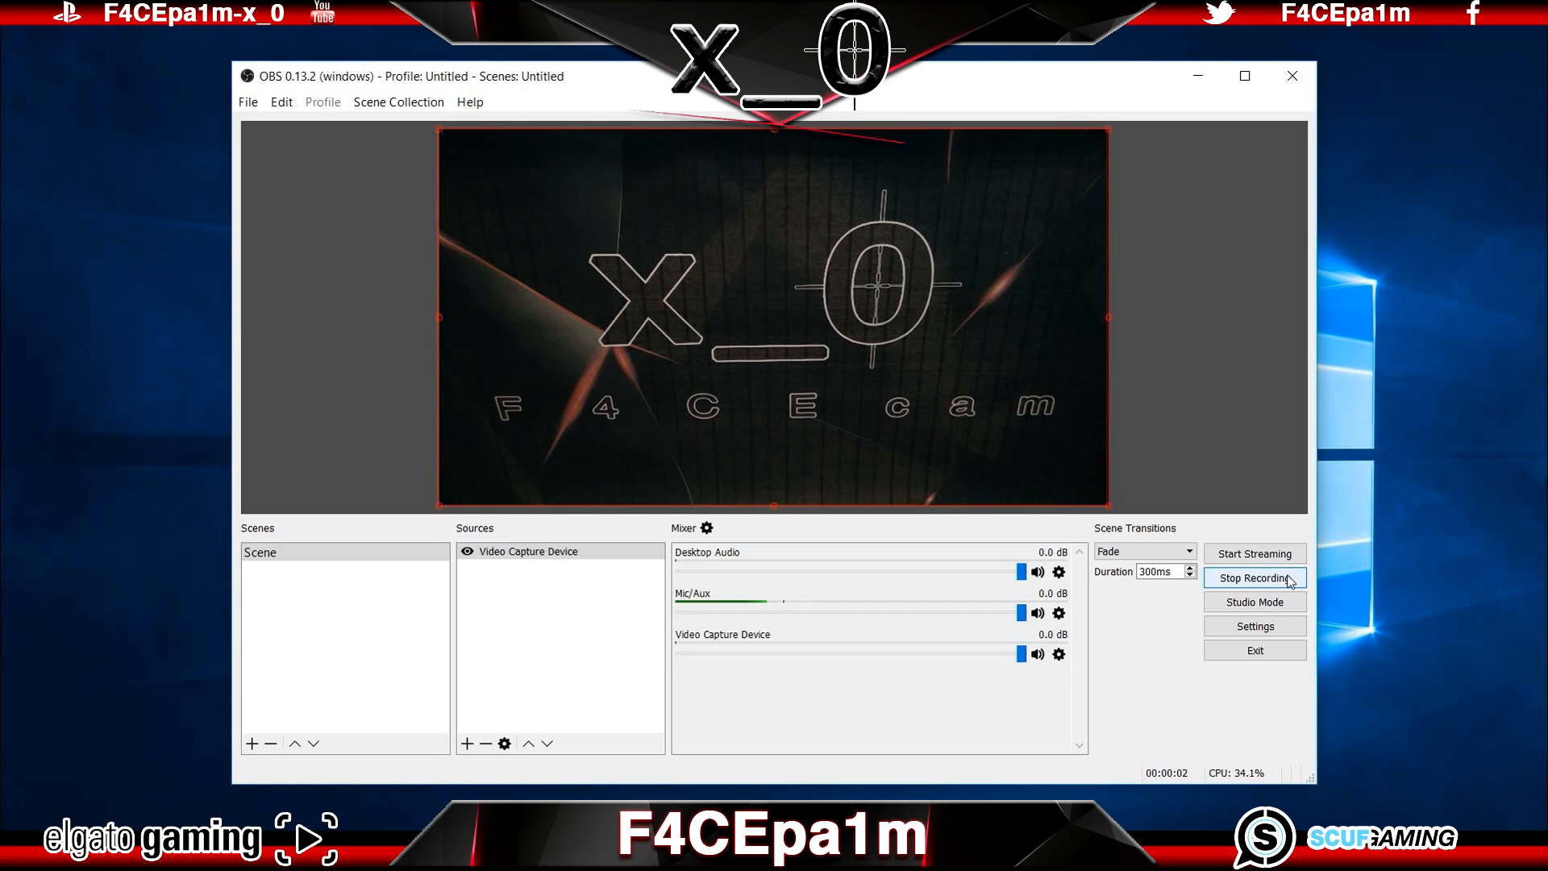
pyautogui.click(1290, 580)
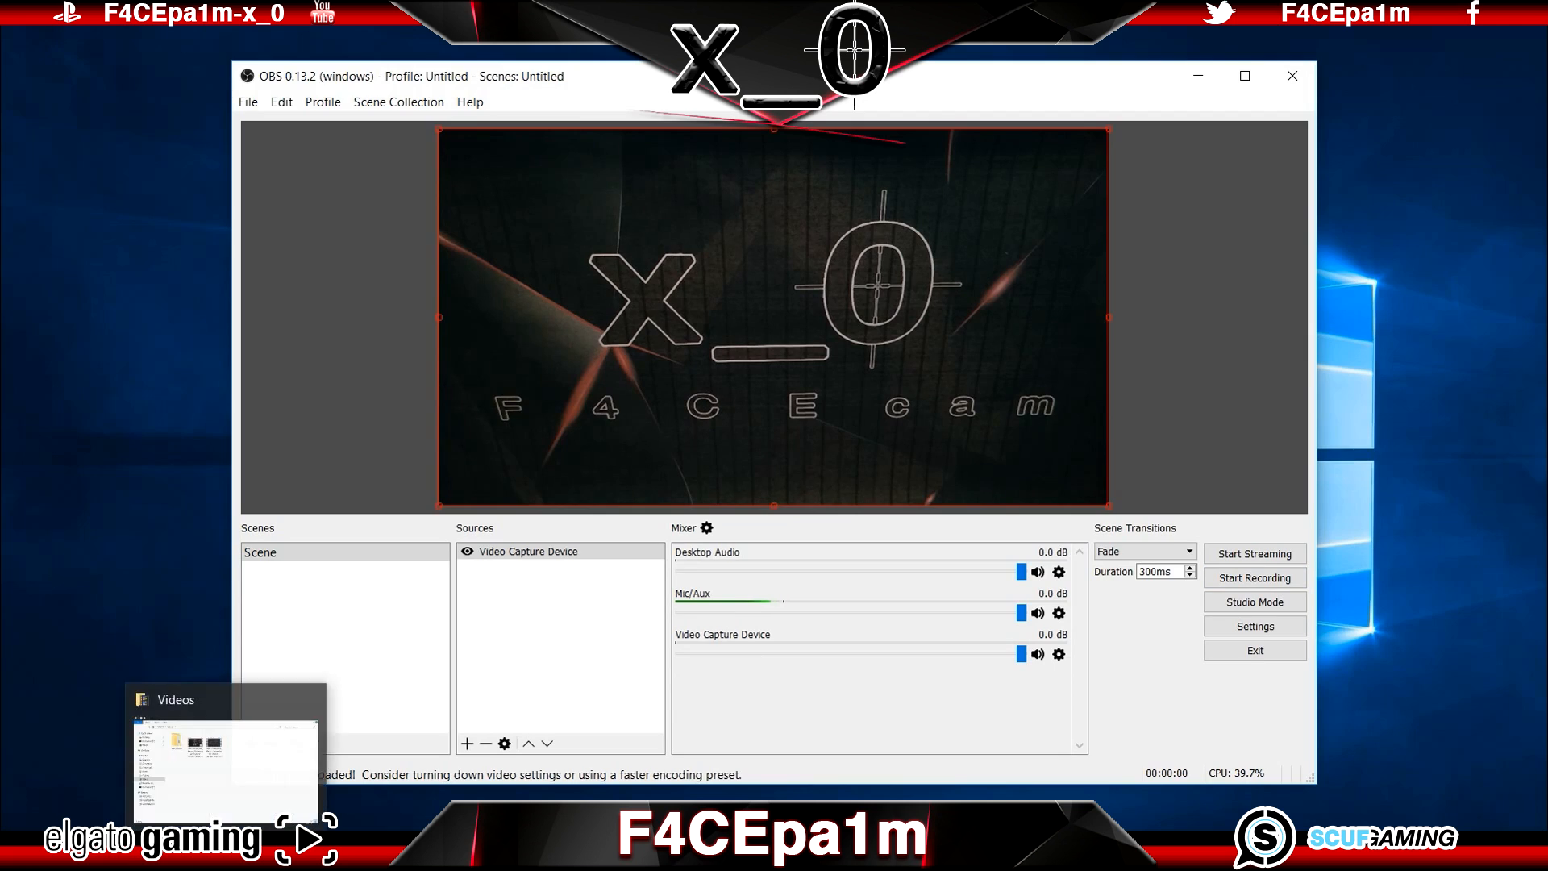
pyautogui.click(231, 854)
pyautogui.click(827, 251)
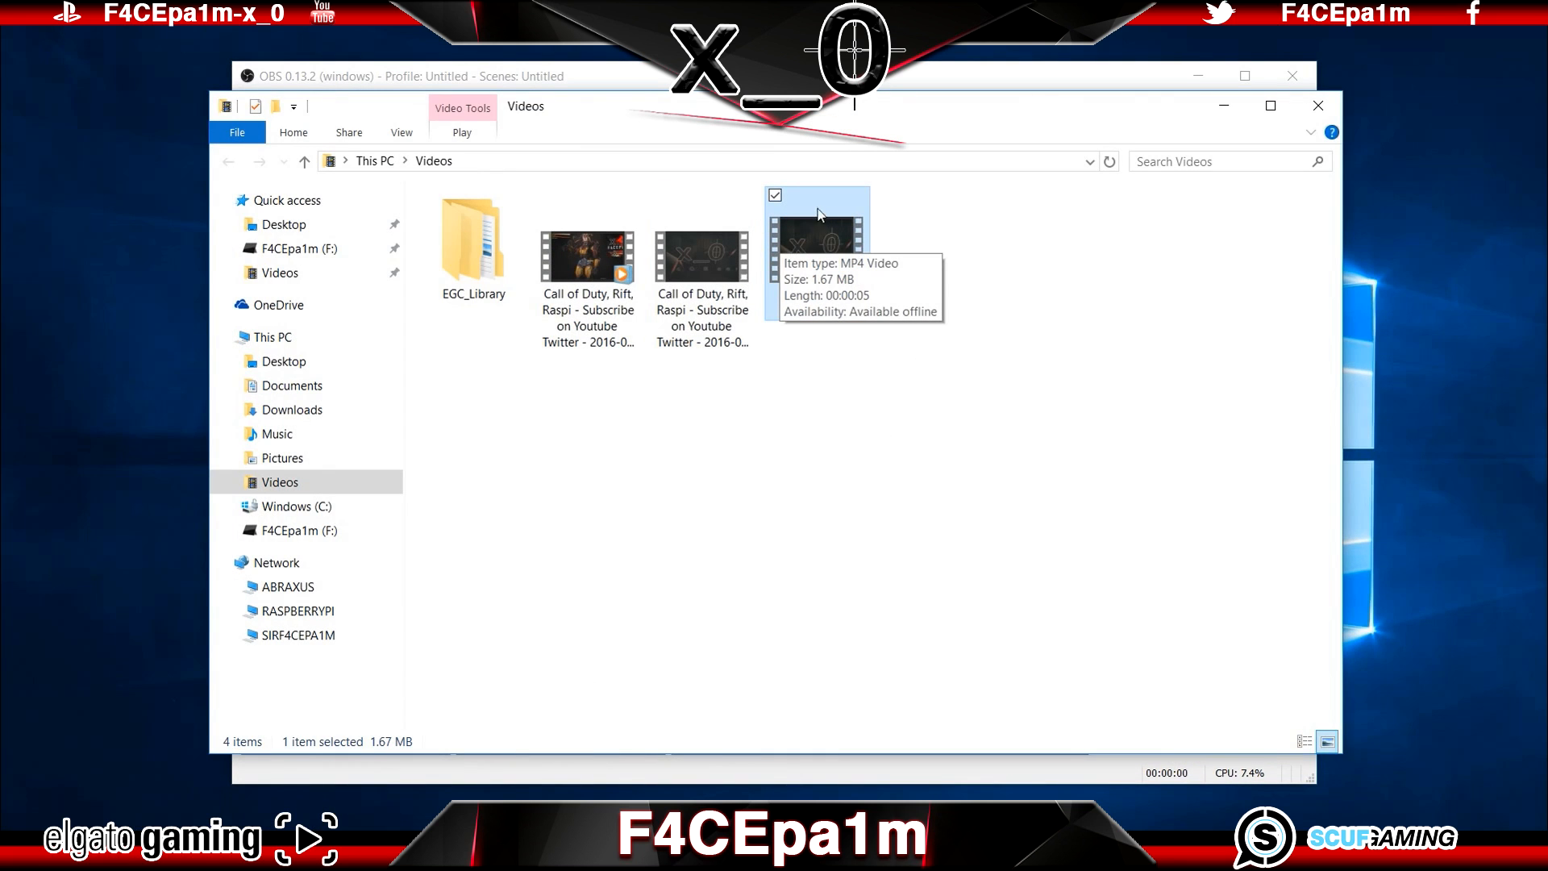
pyautogui.click(898, 234)
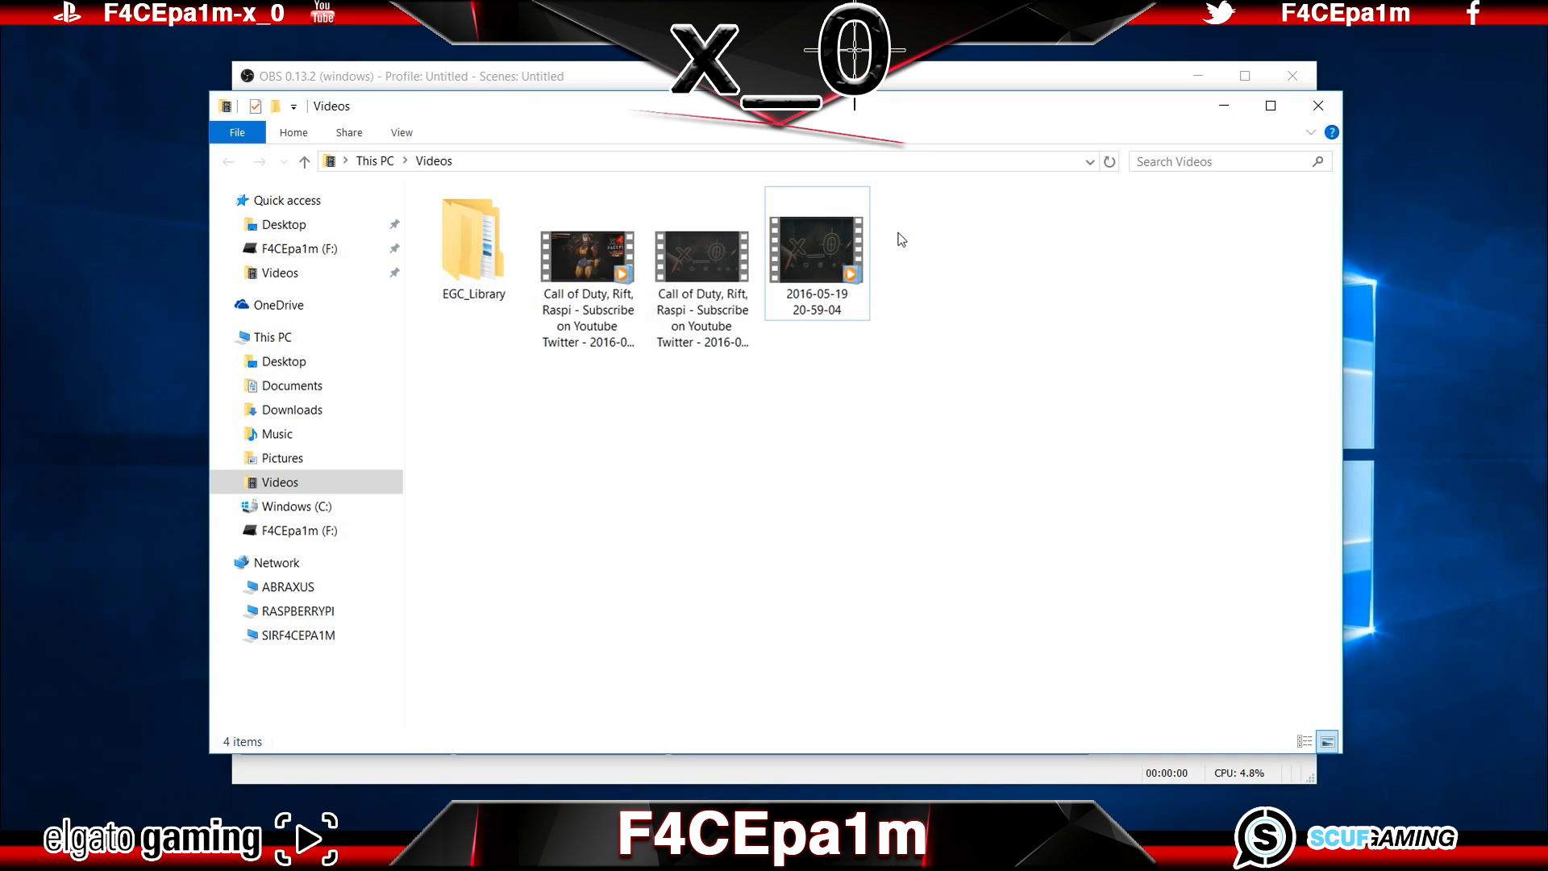
pyautogui.click(1199, 76)
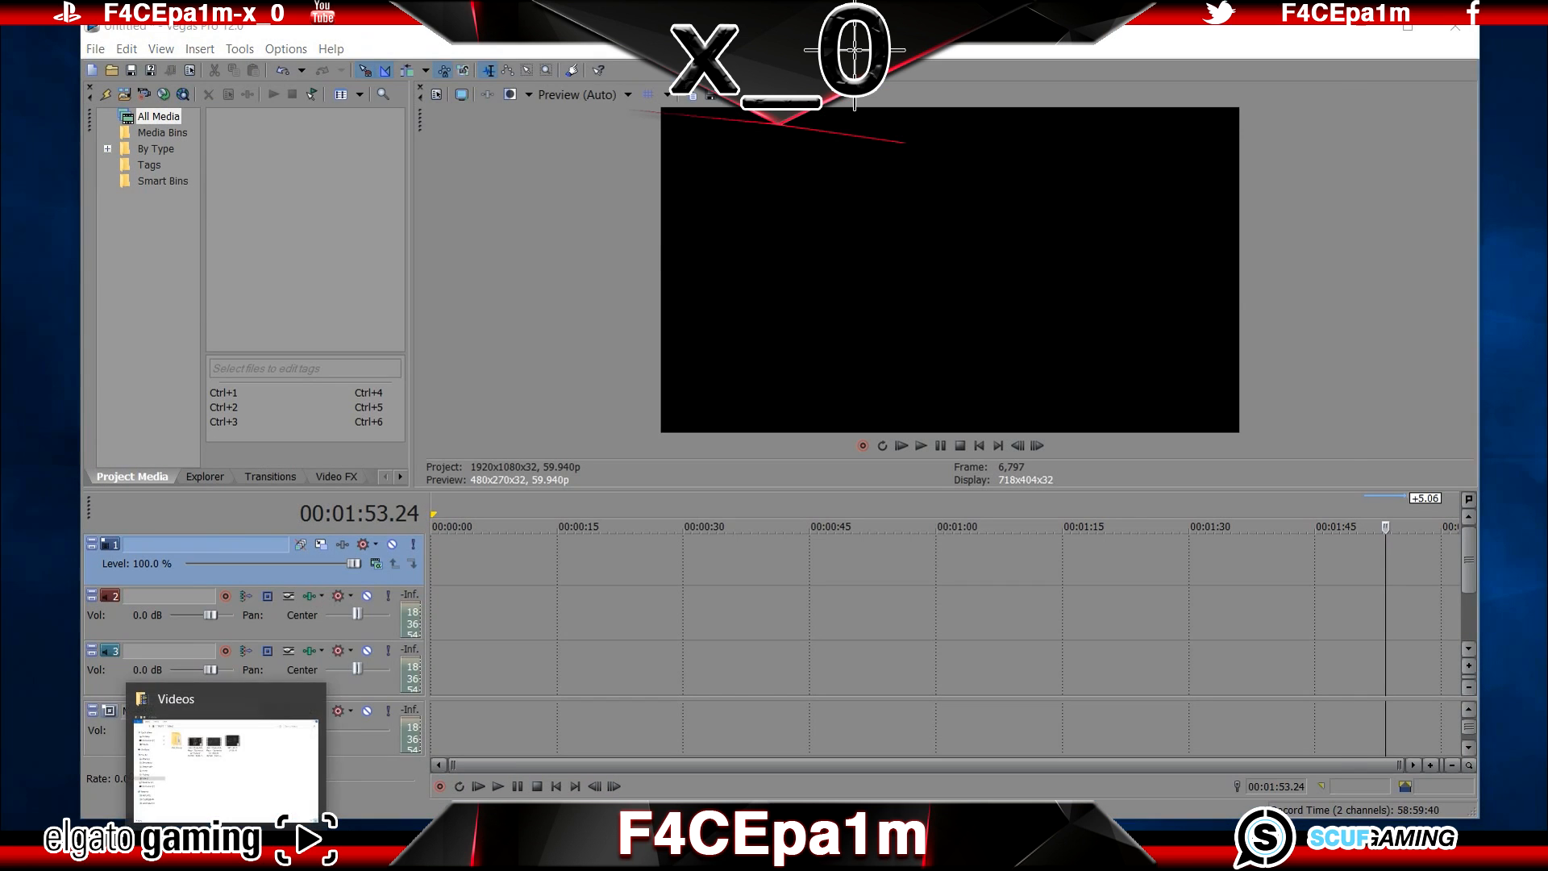
pyautogui.click(227, 855)
pyautogui.moveTo(815, 326); pyautogui.dragTo(1376, 605)
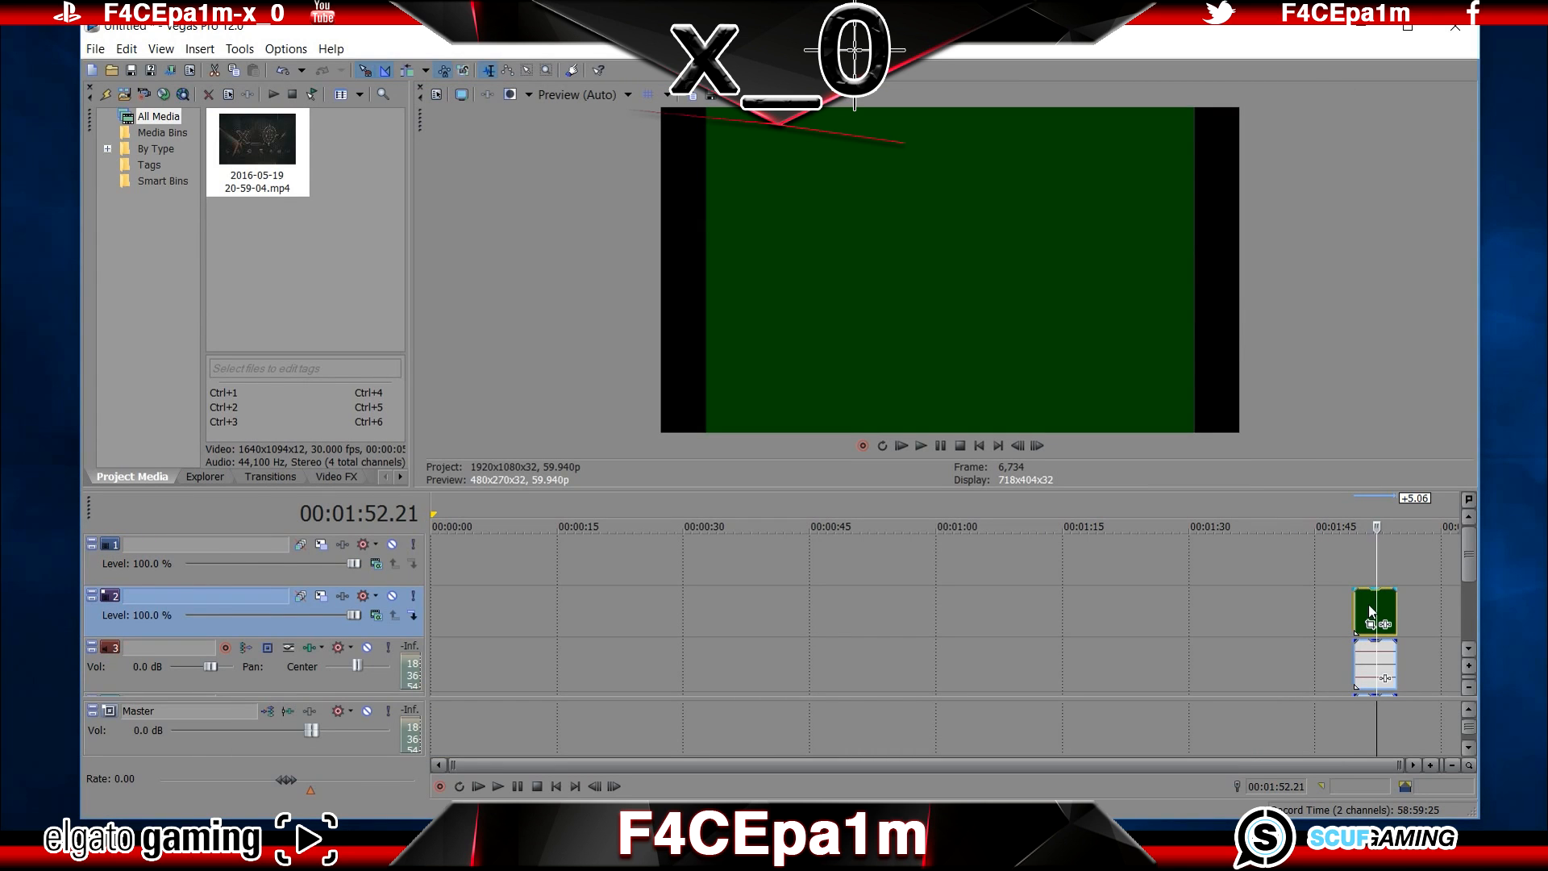
# Step: Examine the clip's general file properties, highlight the plug-in name compoundplug.dll, and close Vegas Pro without saving the project
pyautogui.rightClick(1371, 603)
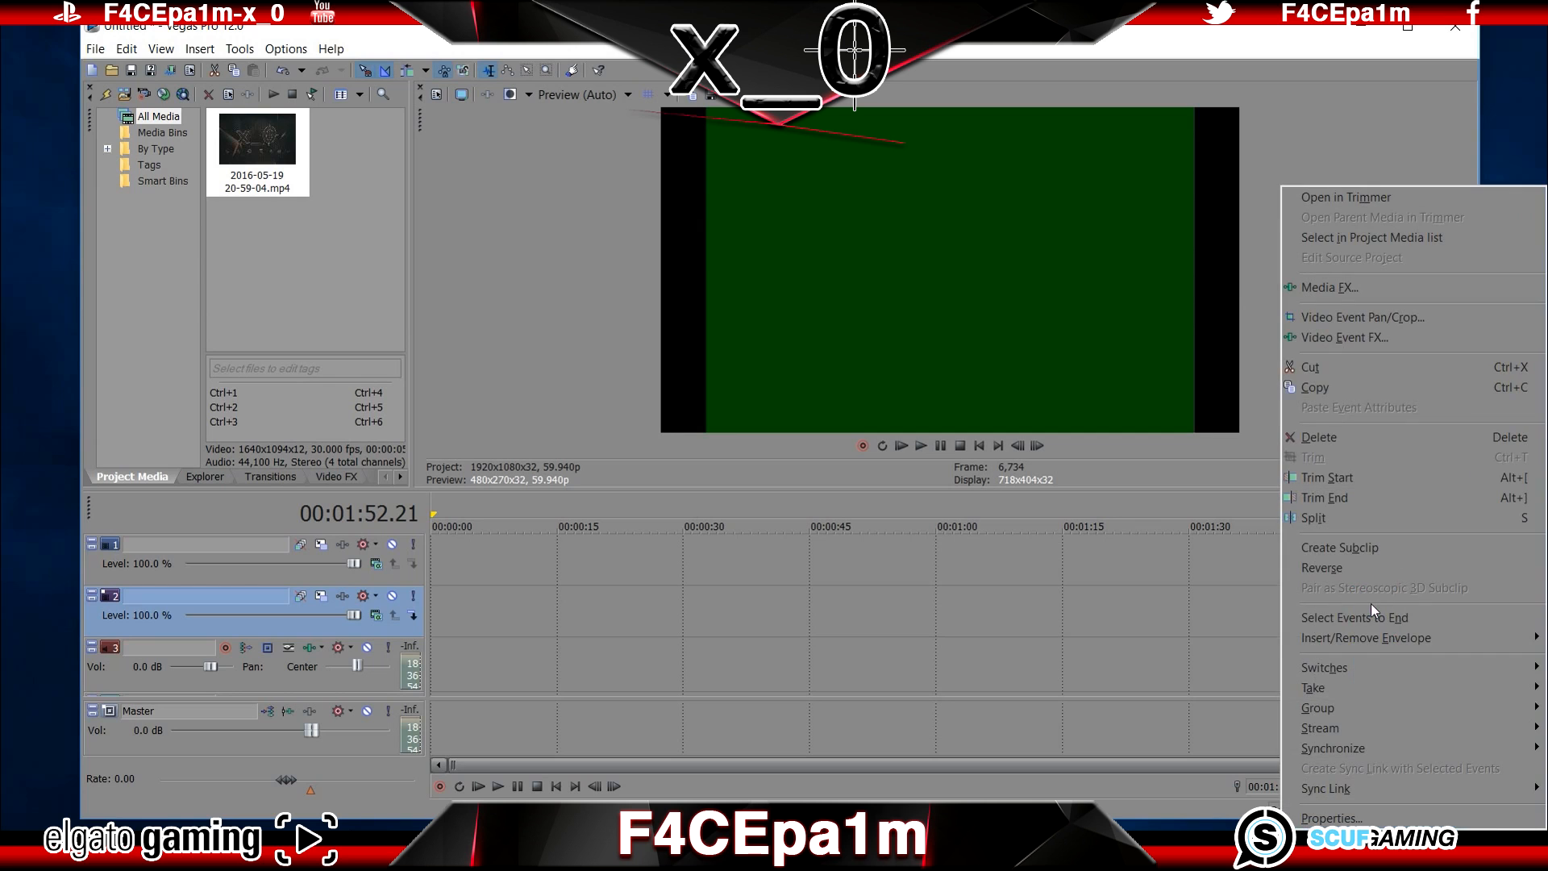
pyautogui.click(1331, 818)
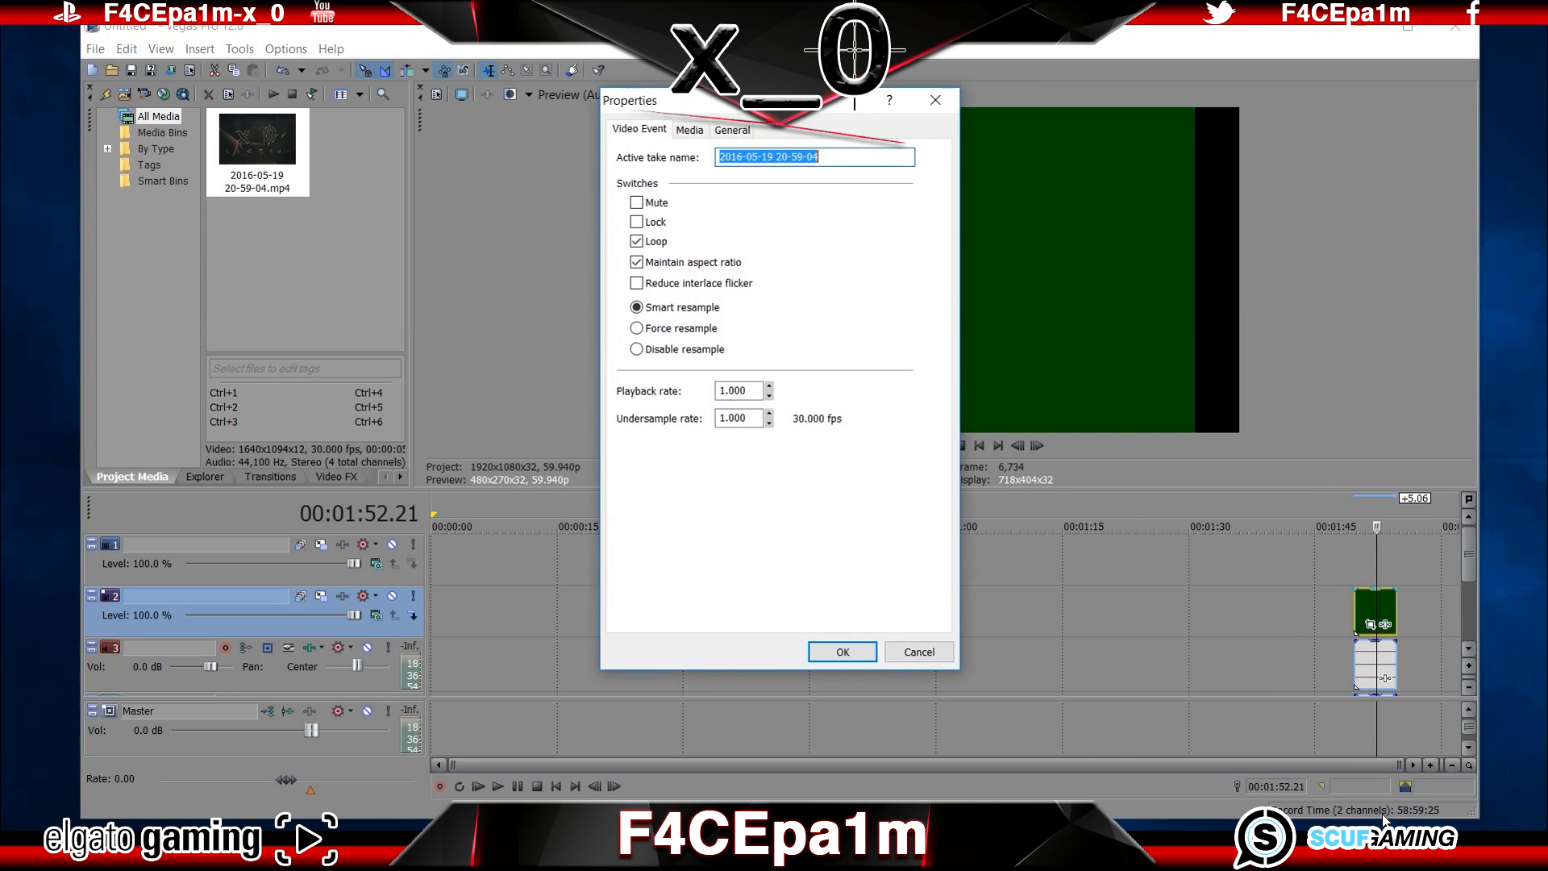
pyautogui.click(742, 133)
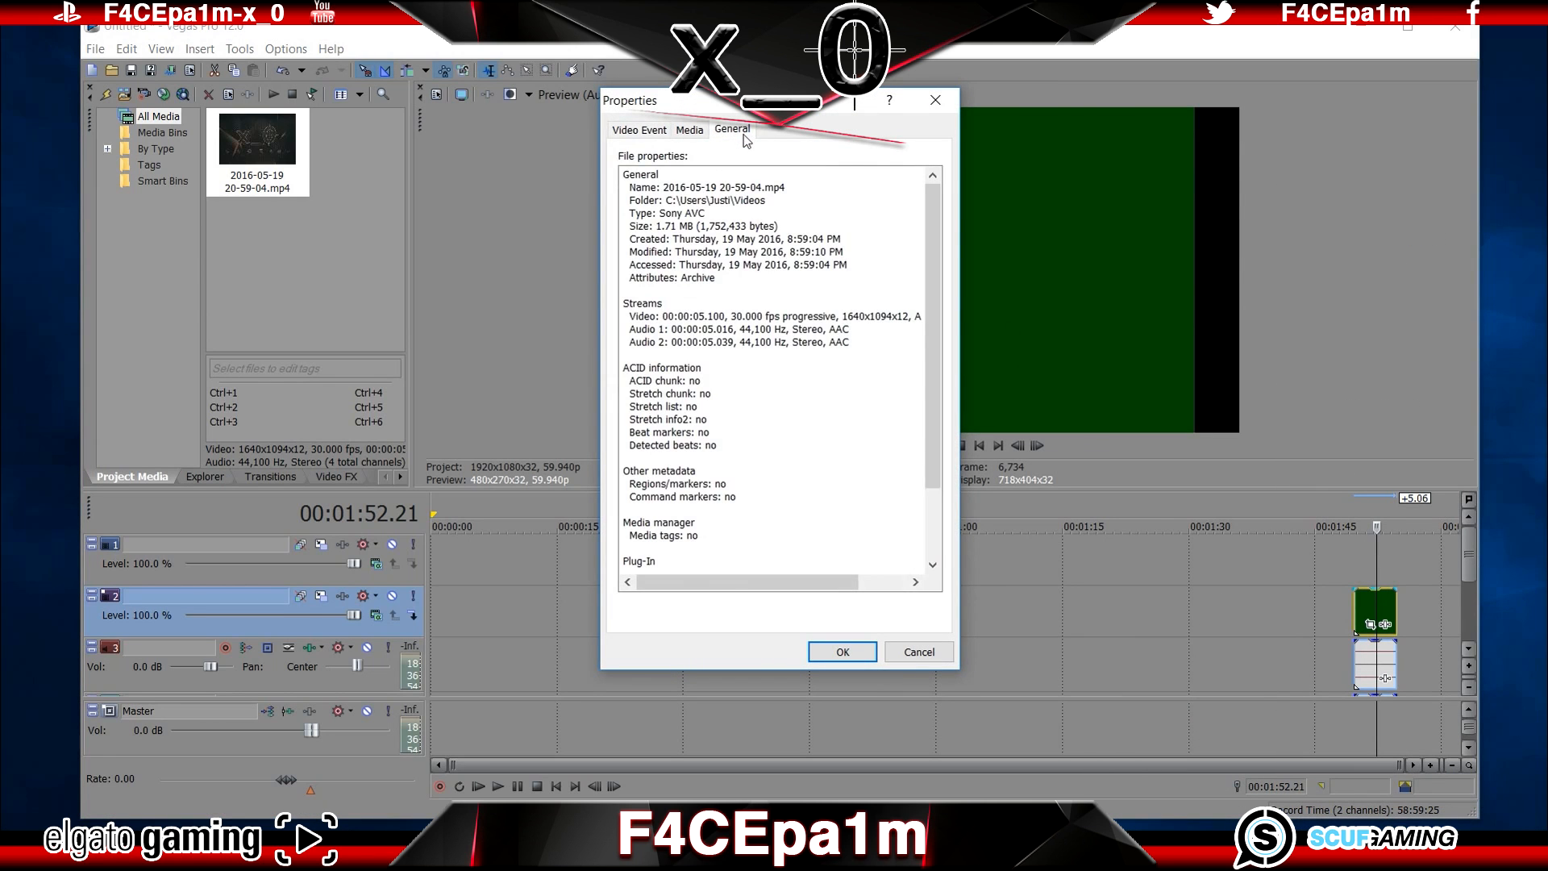
pyautogui.scroll(-3, 675, 484)
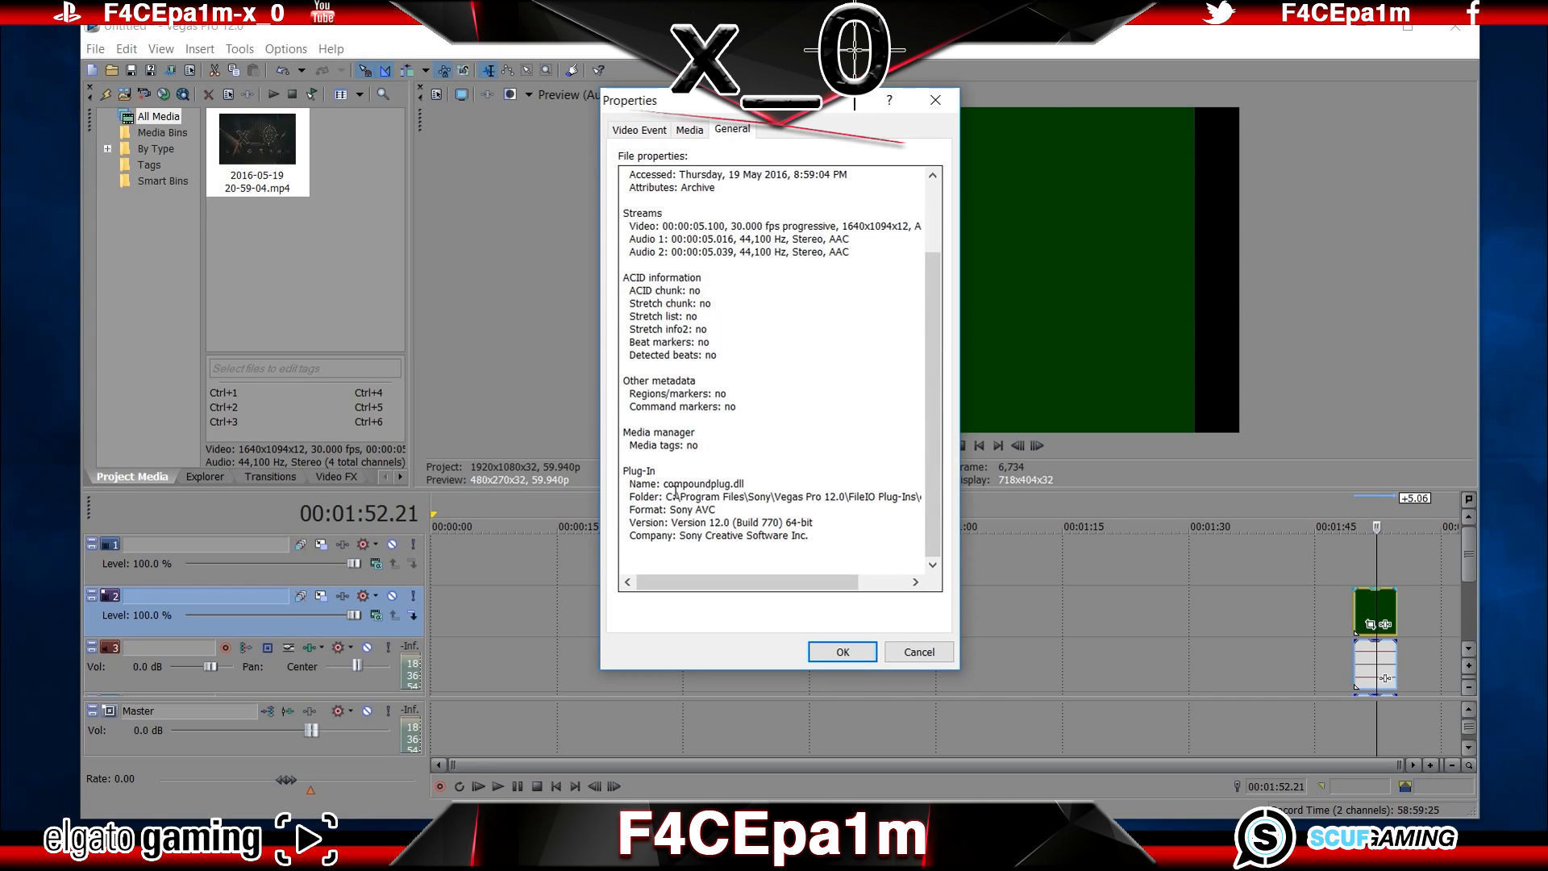
pyautogui.moveTo(664, 485); pyautogui.dragTo(755, 490)
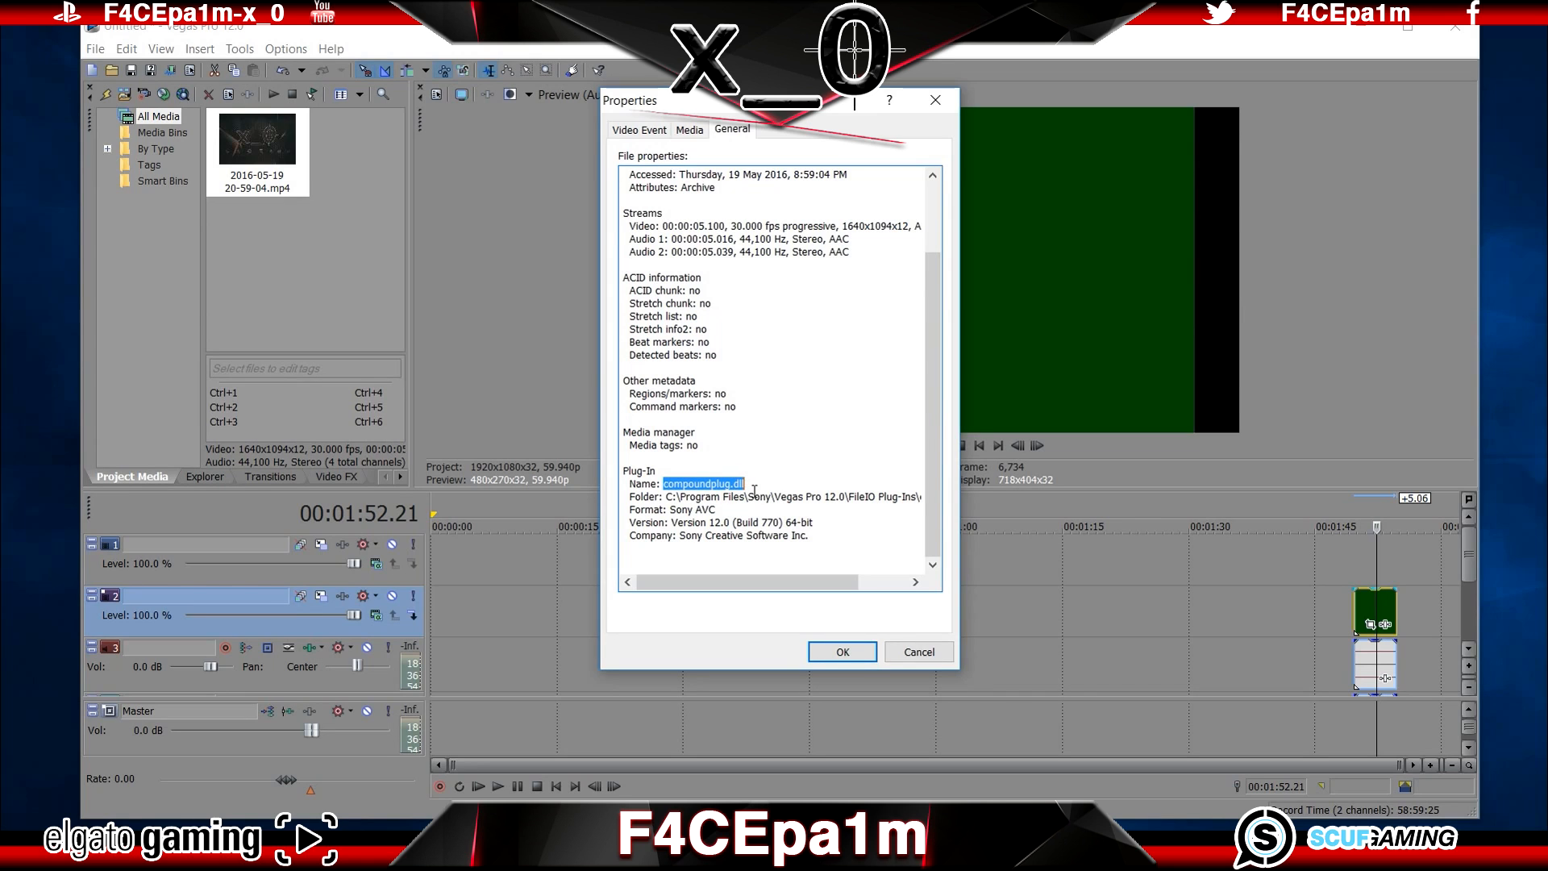
pyautogui.click(842, 651)
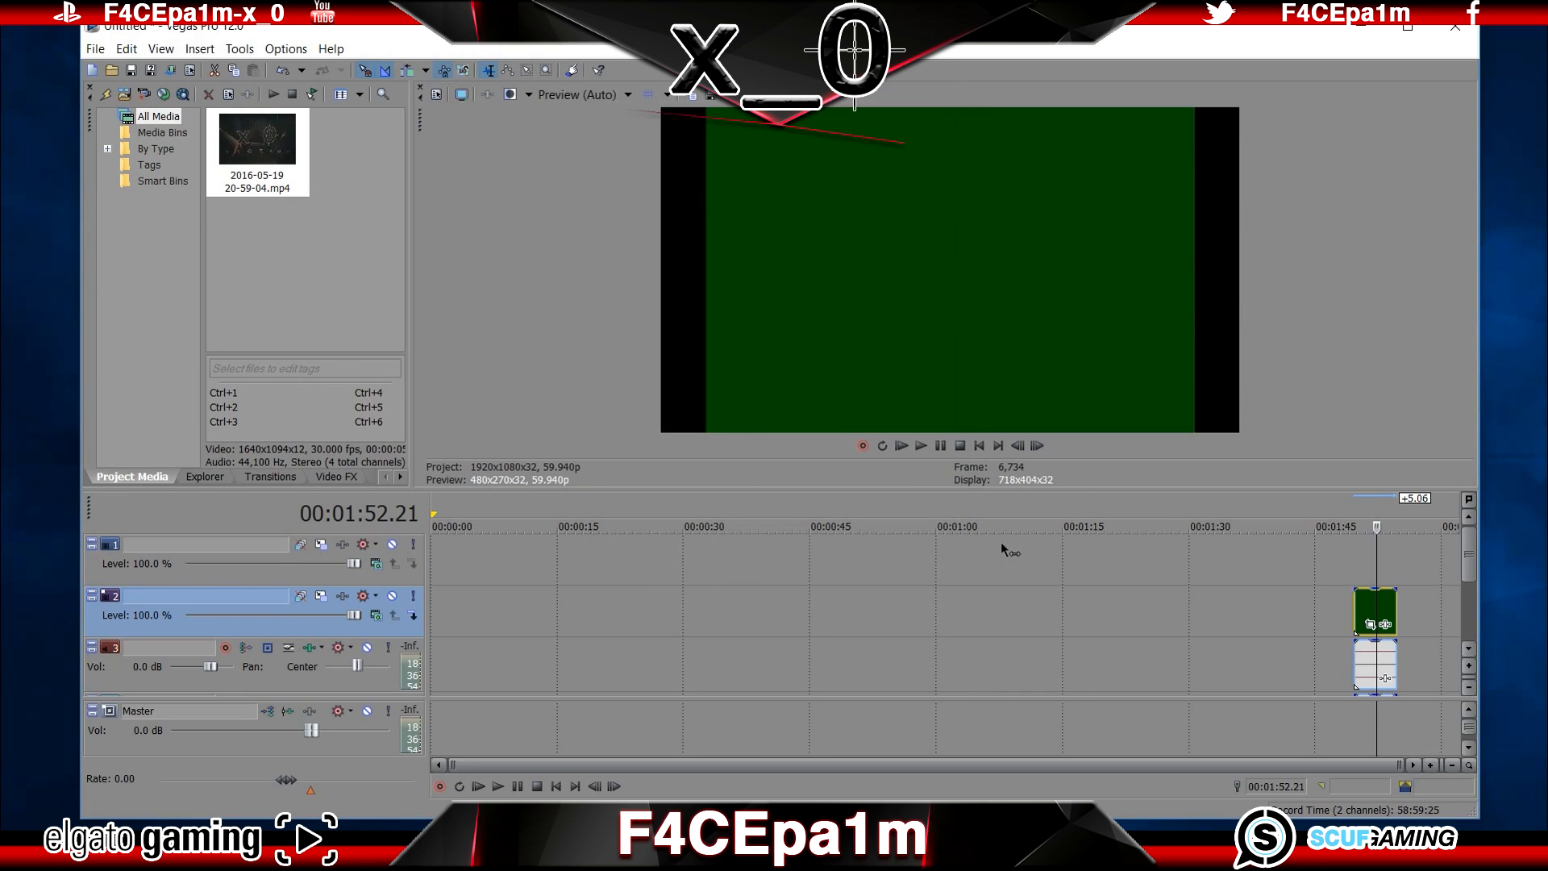
pyautogui.click(1455, 27)
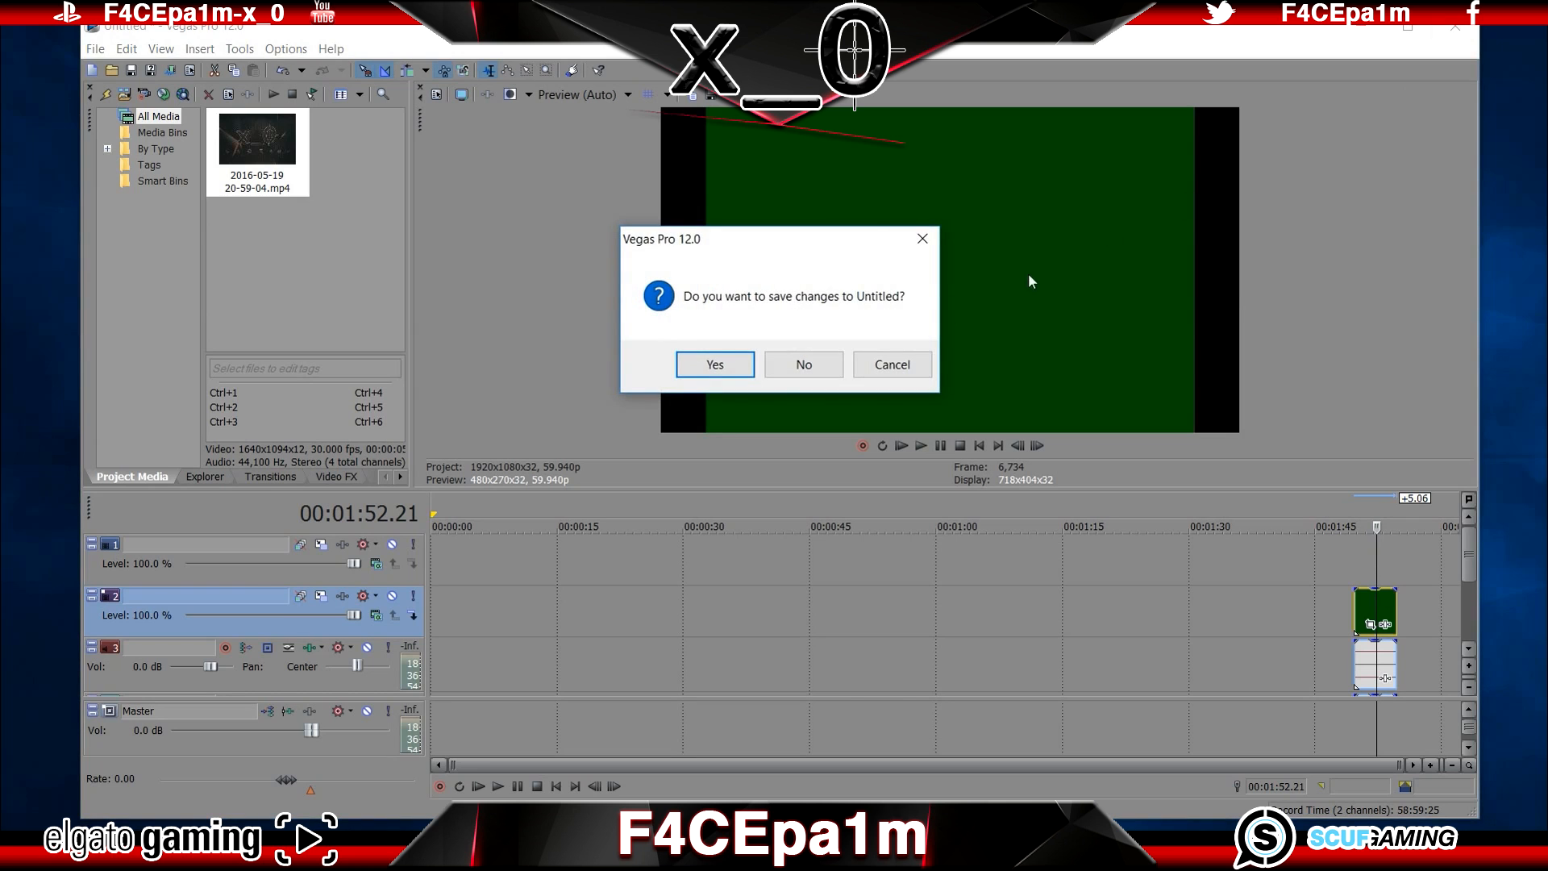
pyautogui.click(788, 373)
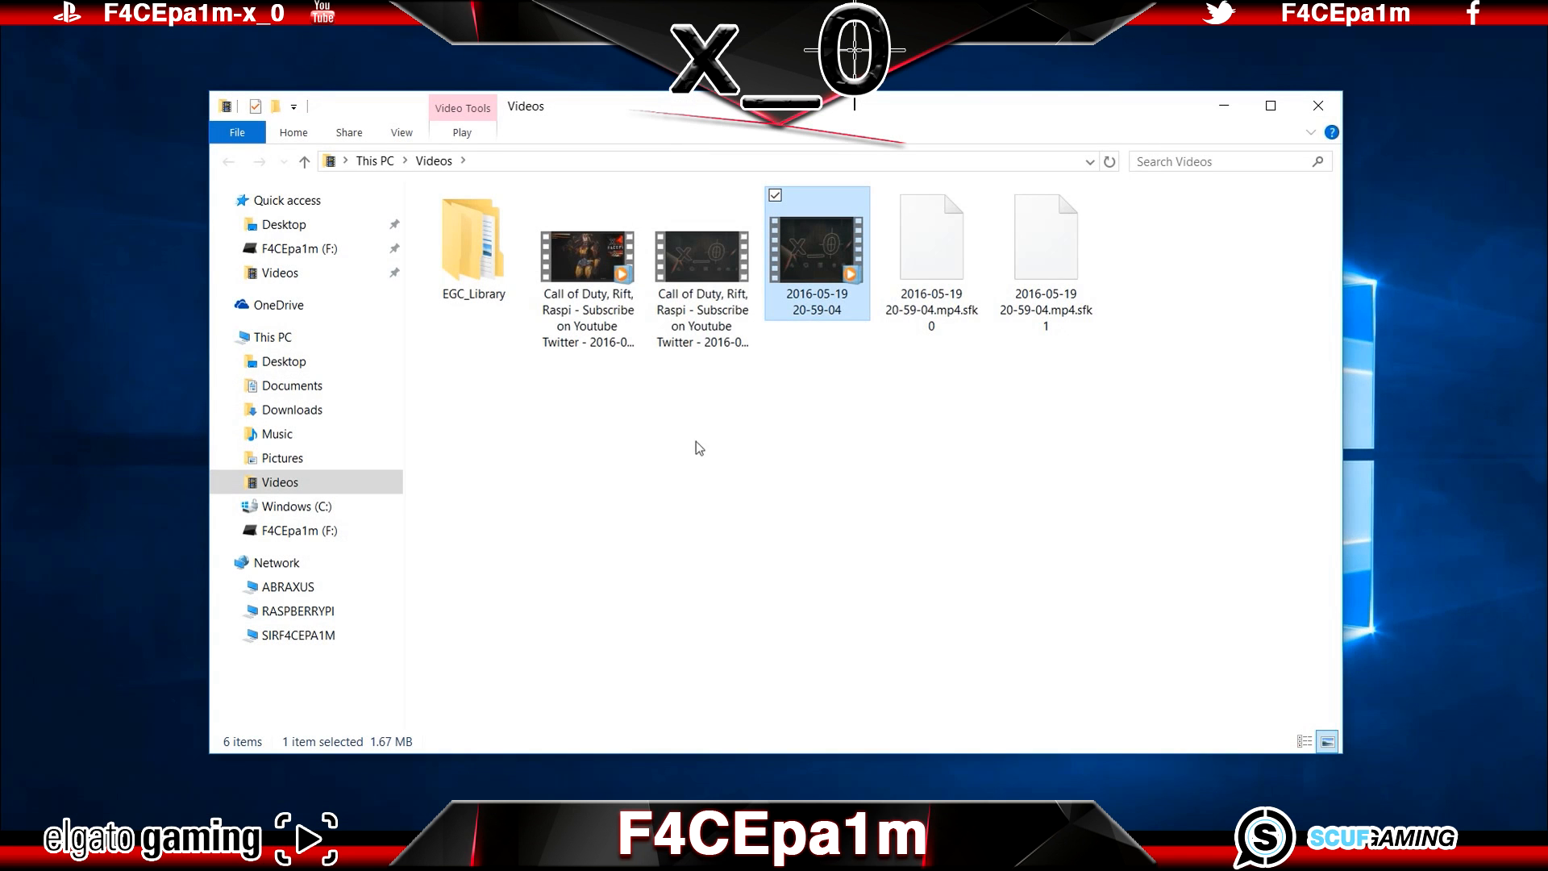
# Step: Open a new File Explorer window and go to the FileIO Plug-Ins folder under C: > Program Files > Sony > Vegas Pro 12.0
pyautogui.click(20, 853)
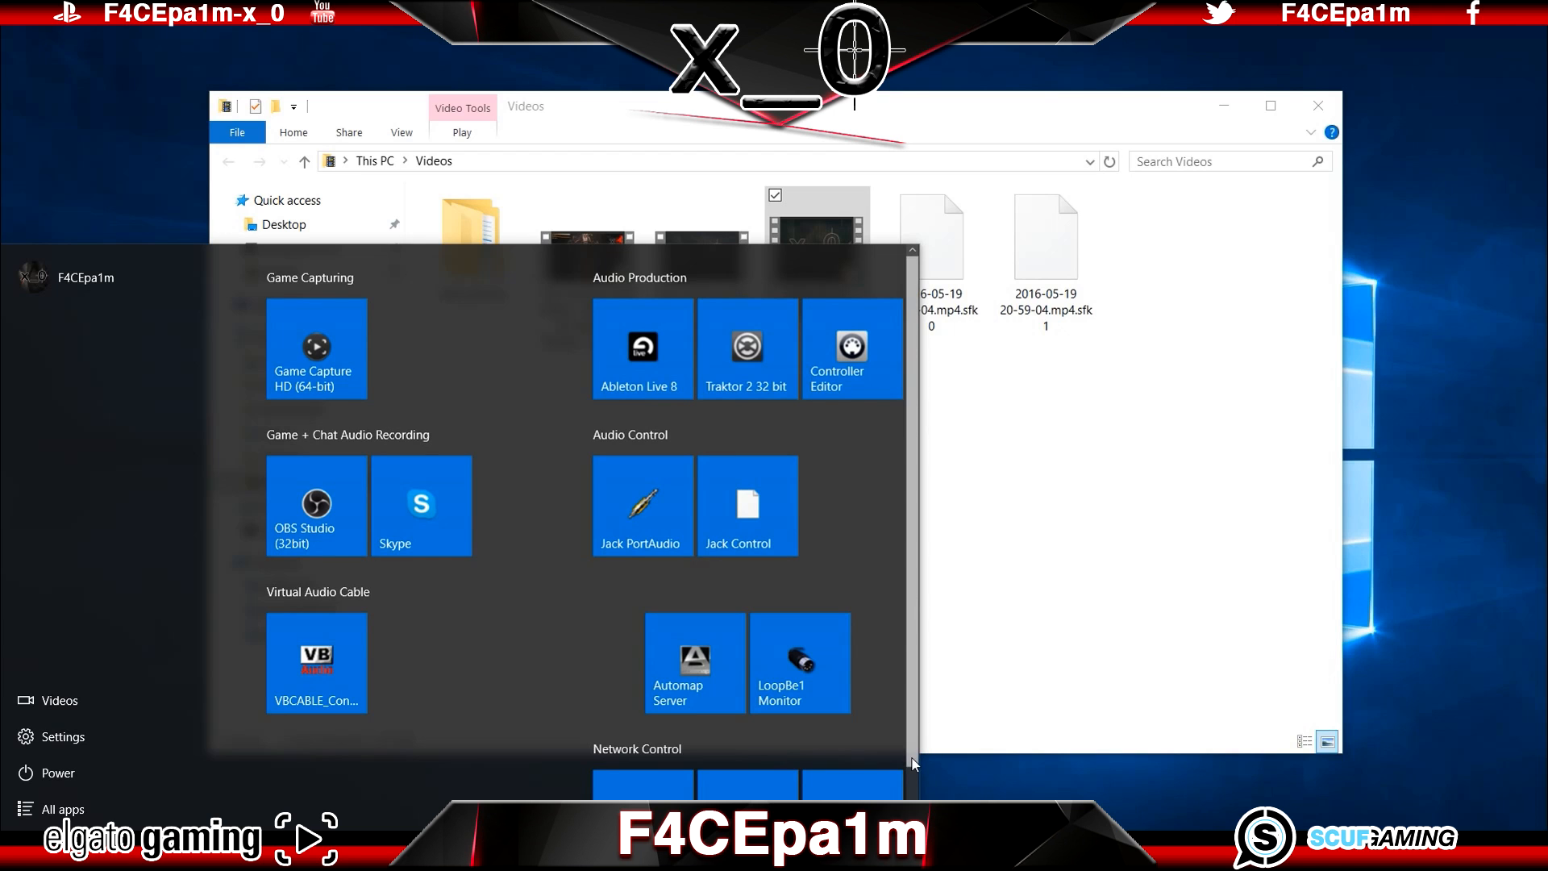
pyautogui.scroll(-1, 887, 766)
pyautogui.click(870, 795)
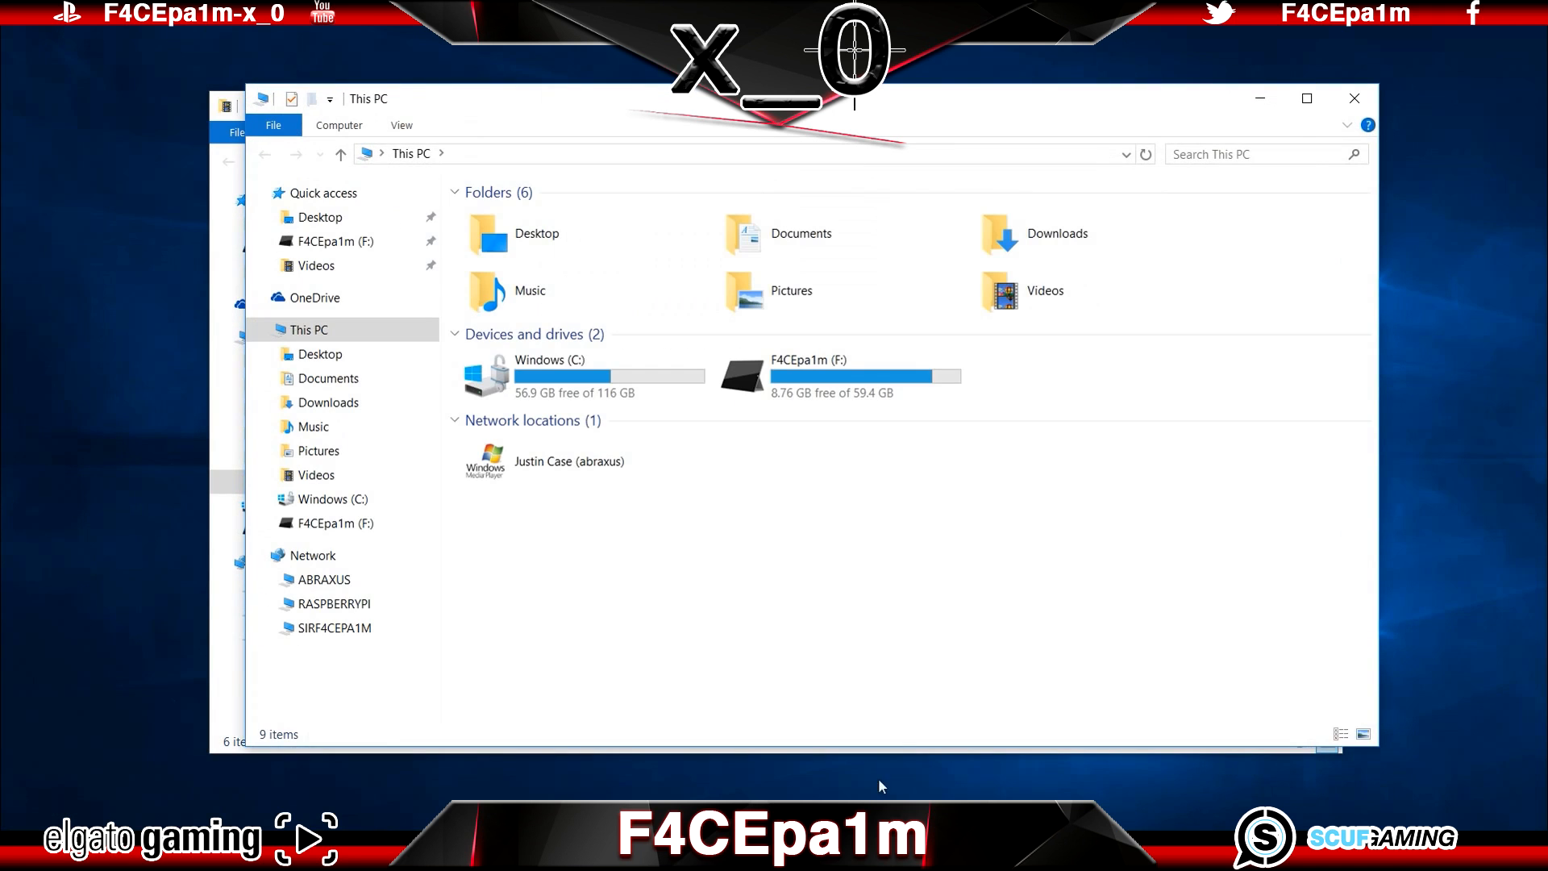
pyautogui.doubleClick(646, 384)
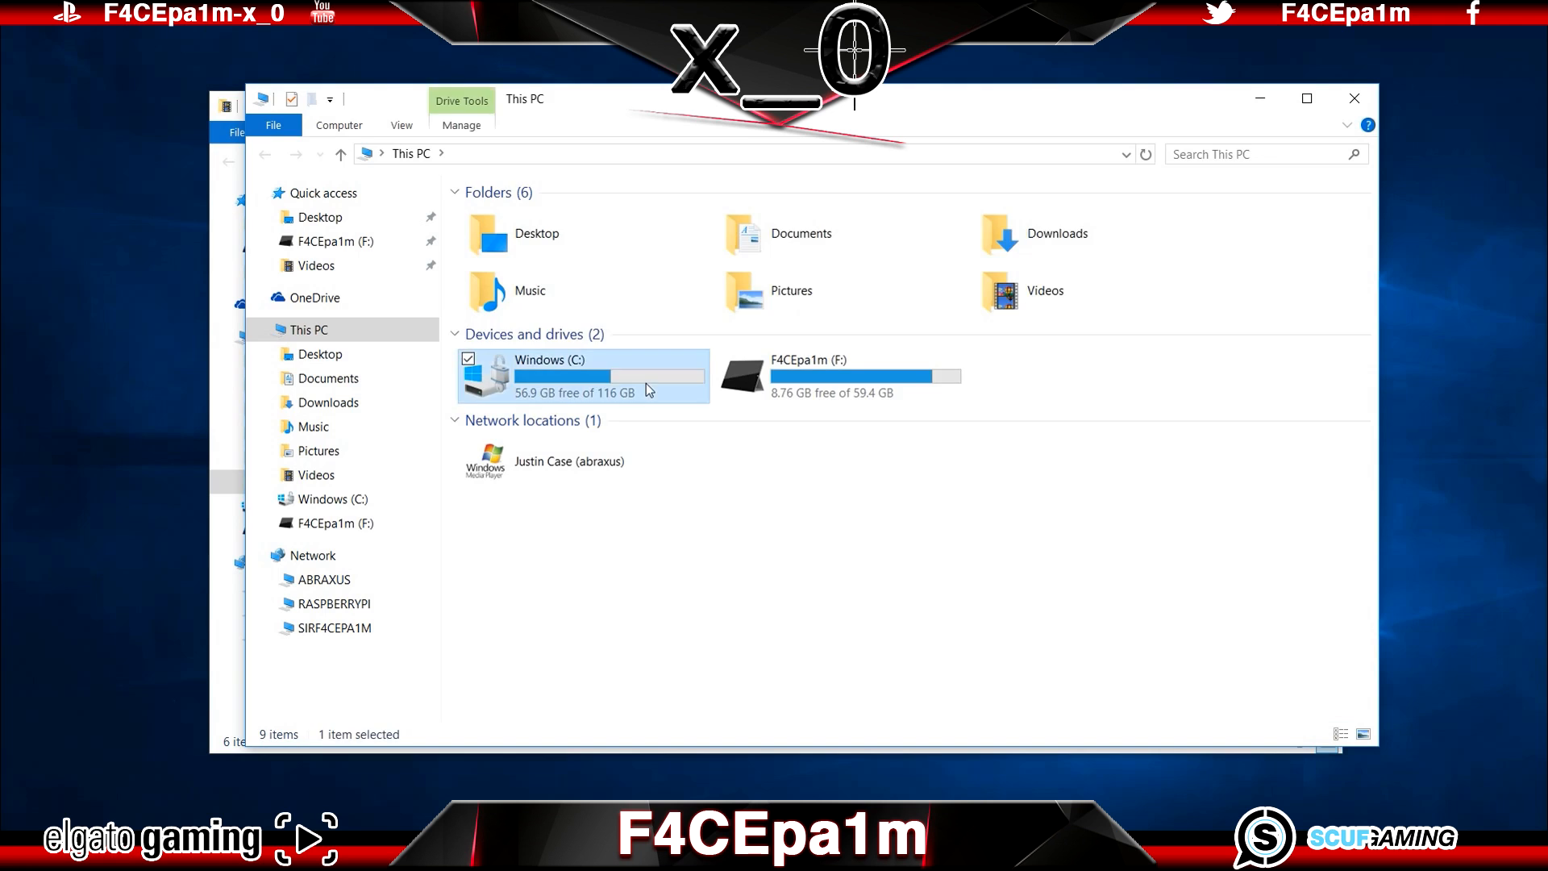
pyautogui.doubleClick(574, 303)
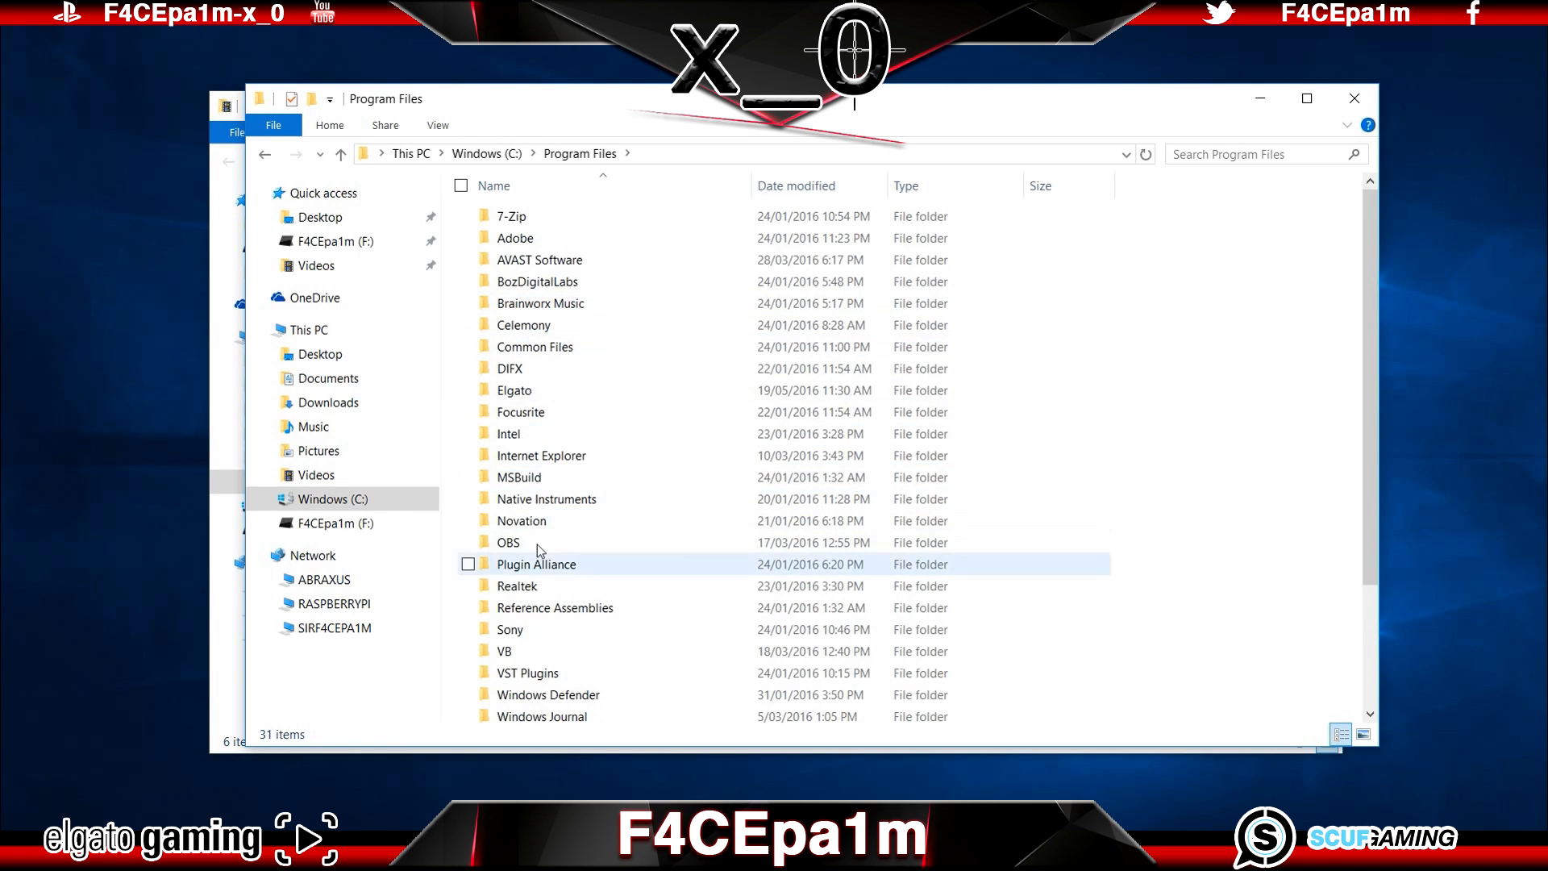
pyautogui.click(549, 630)
pyautogui.doubleClick(549, 631)
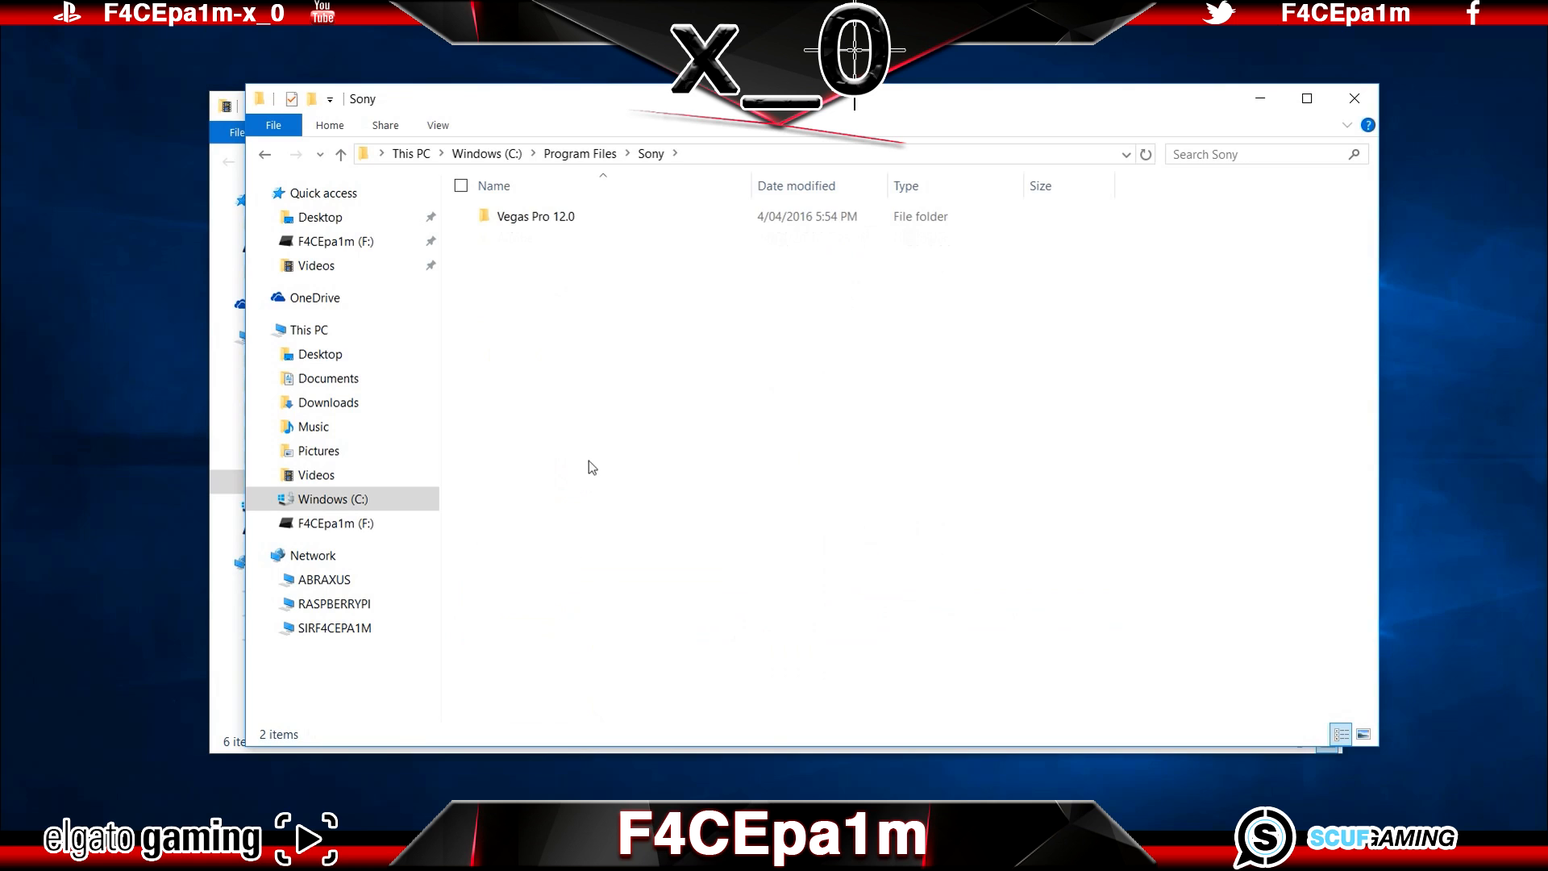
pyautogui.doubleClick(577, 218)
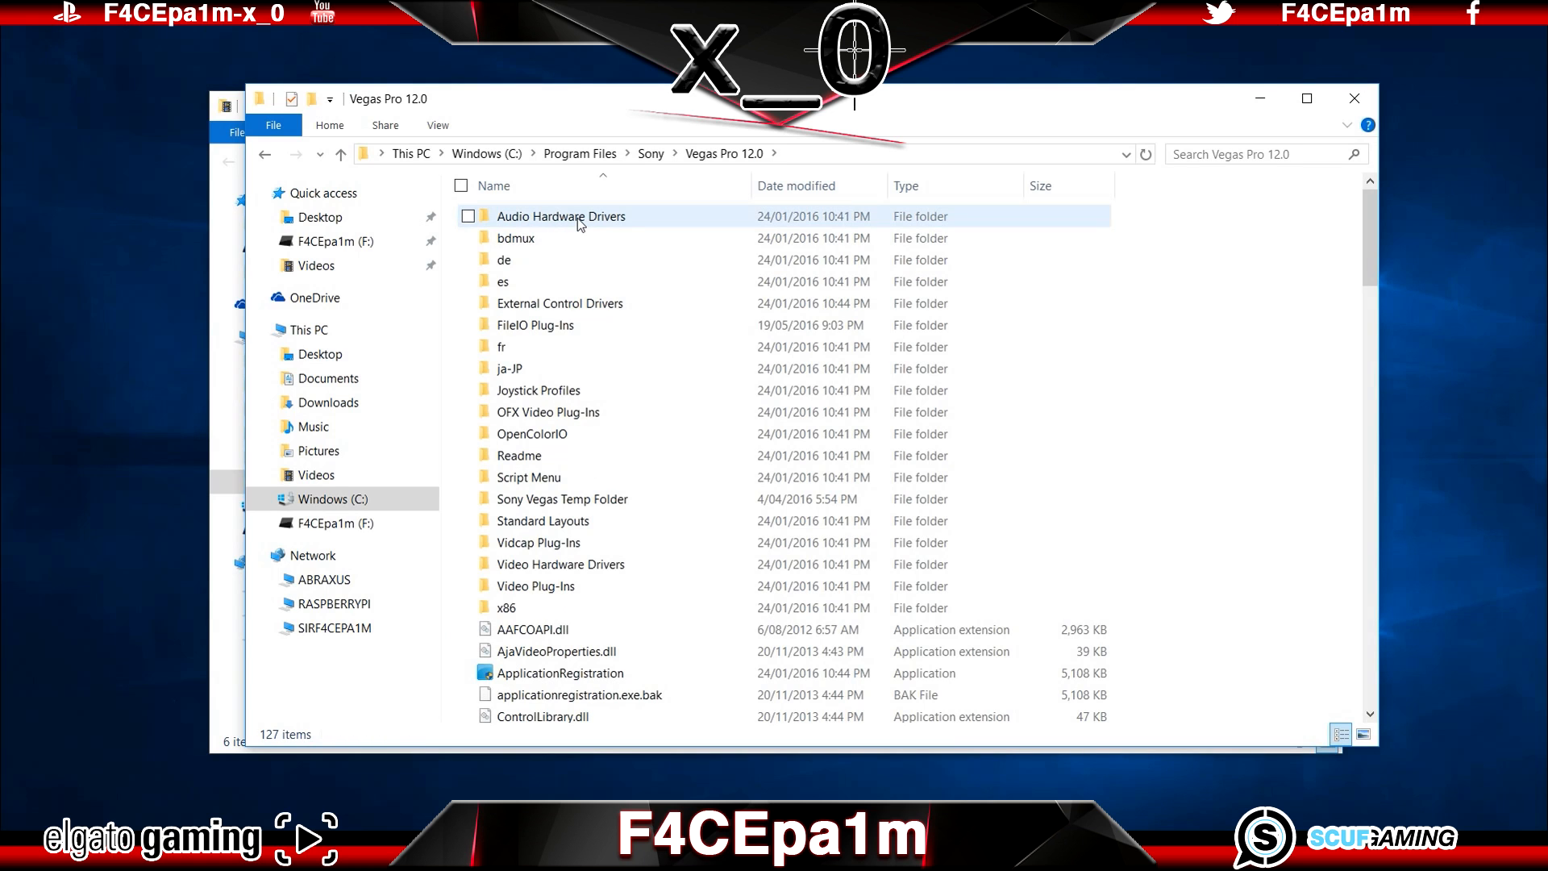
pyautogui.doubleClick(571, 332)
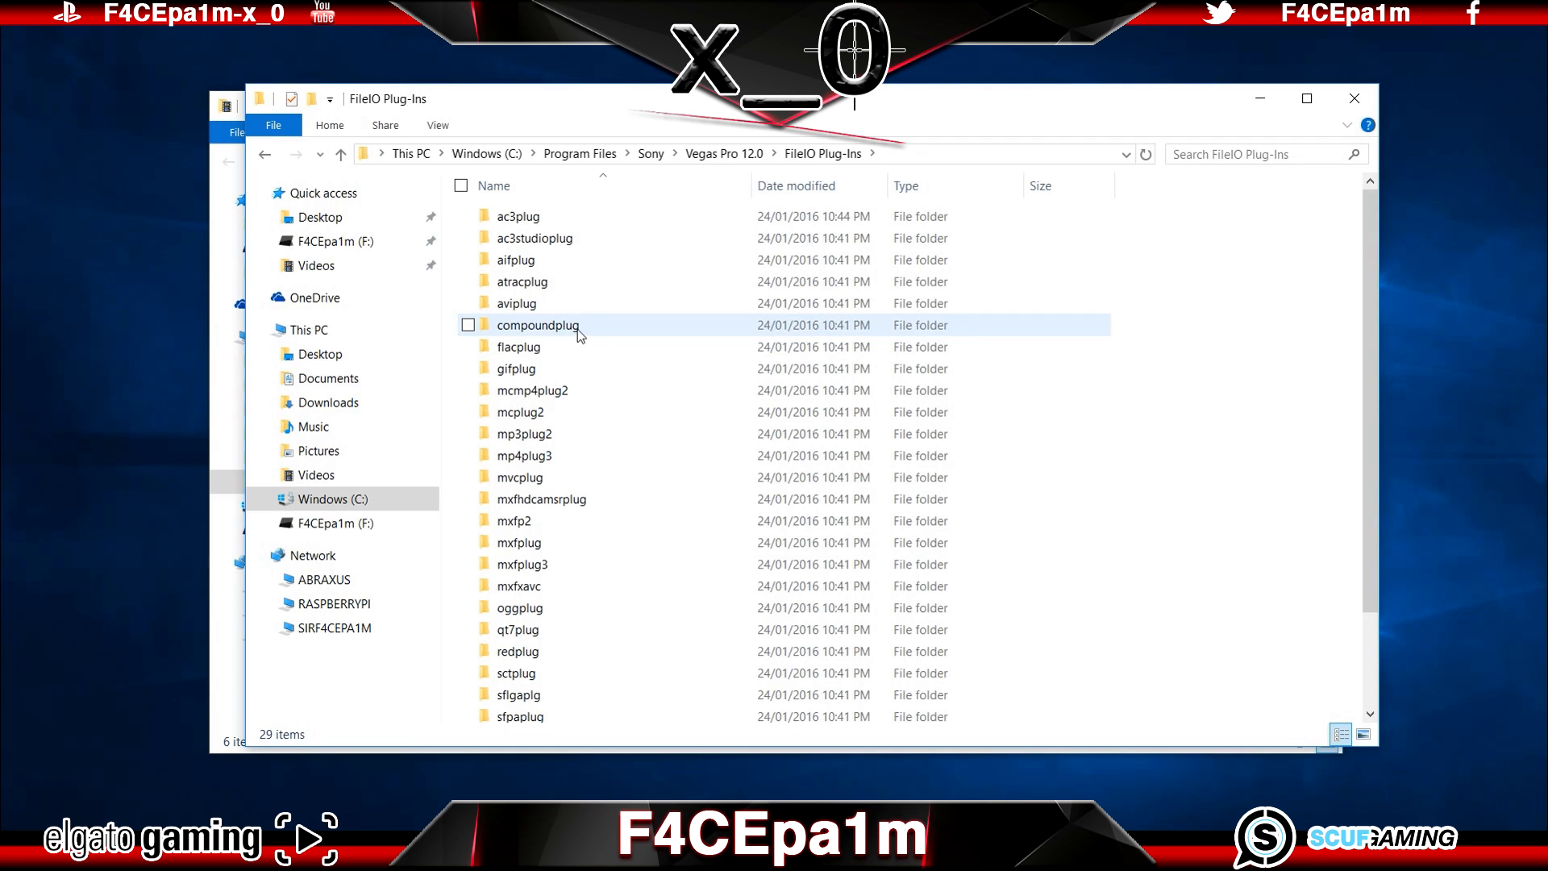
# Step: Rename the compoundplug folder as compoundplugg and close the FileIO Plug-Ins window
pyautogui.click(589, 327)
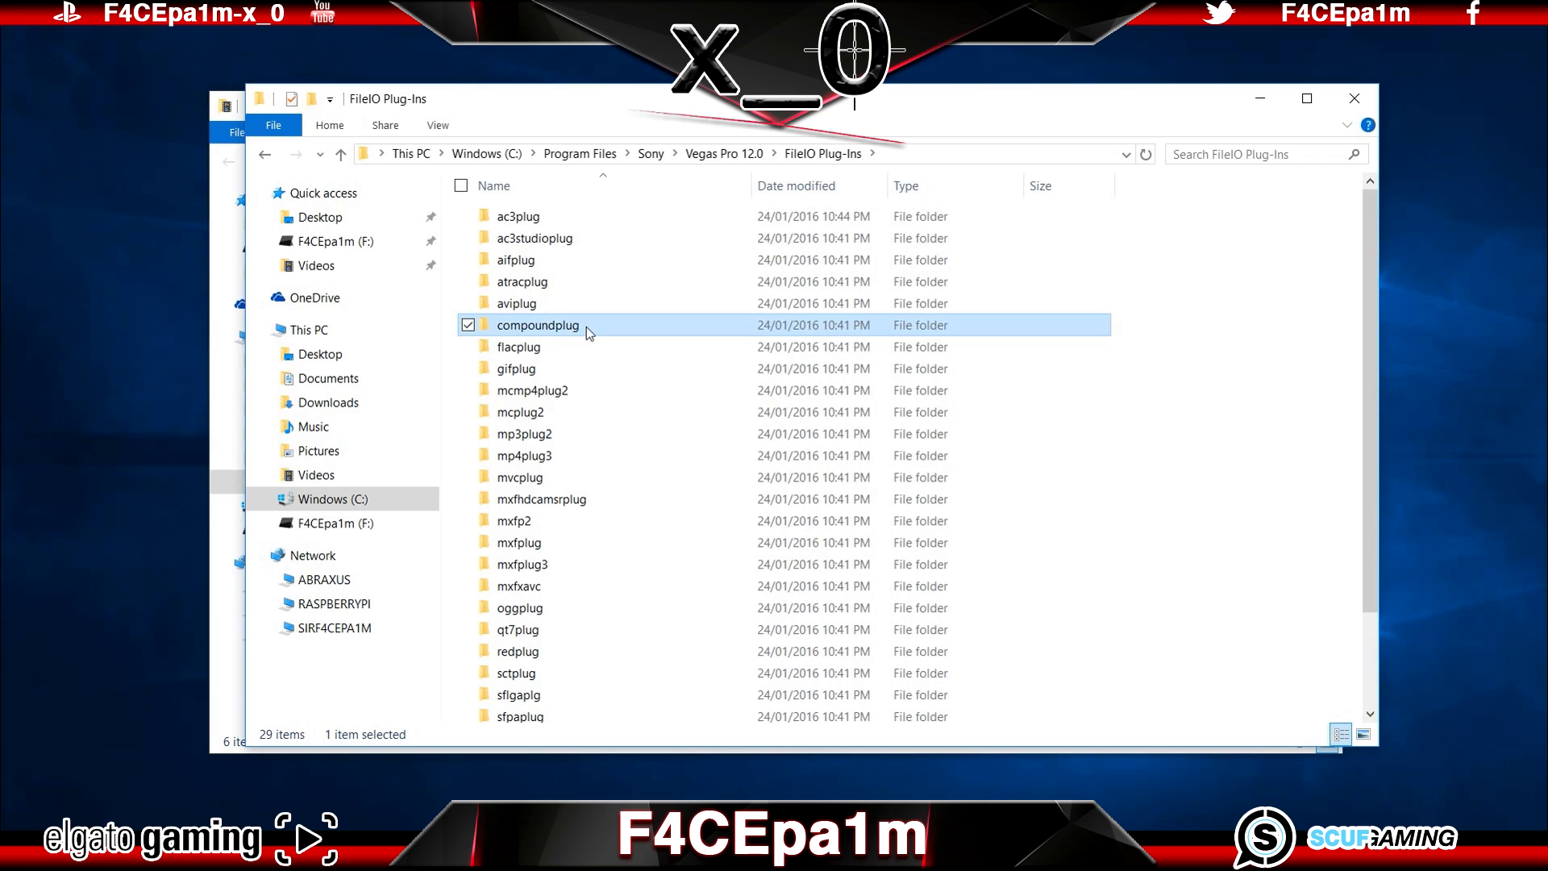
pyautogui.click(588, 327)
pyautogui.moveTo(595, 330); pyautogui.dragTo(499, 331)
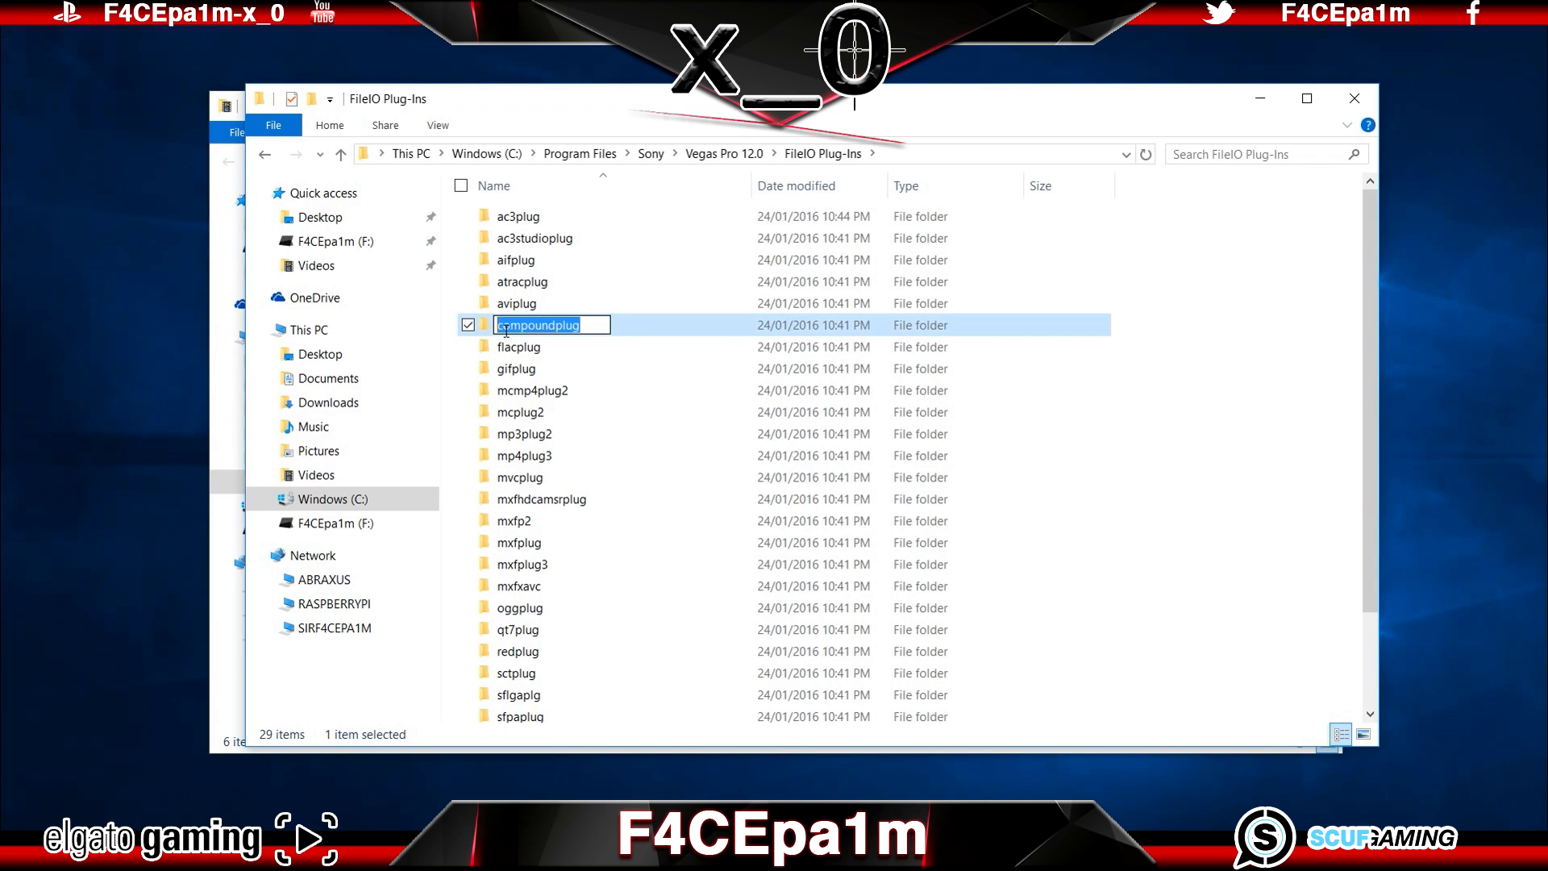
pyautogui.click(599, 332)
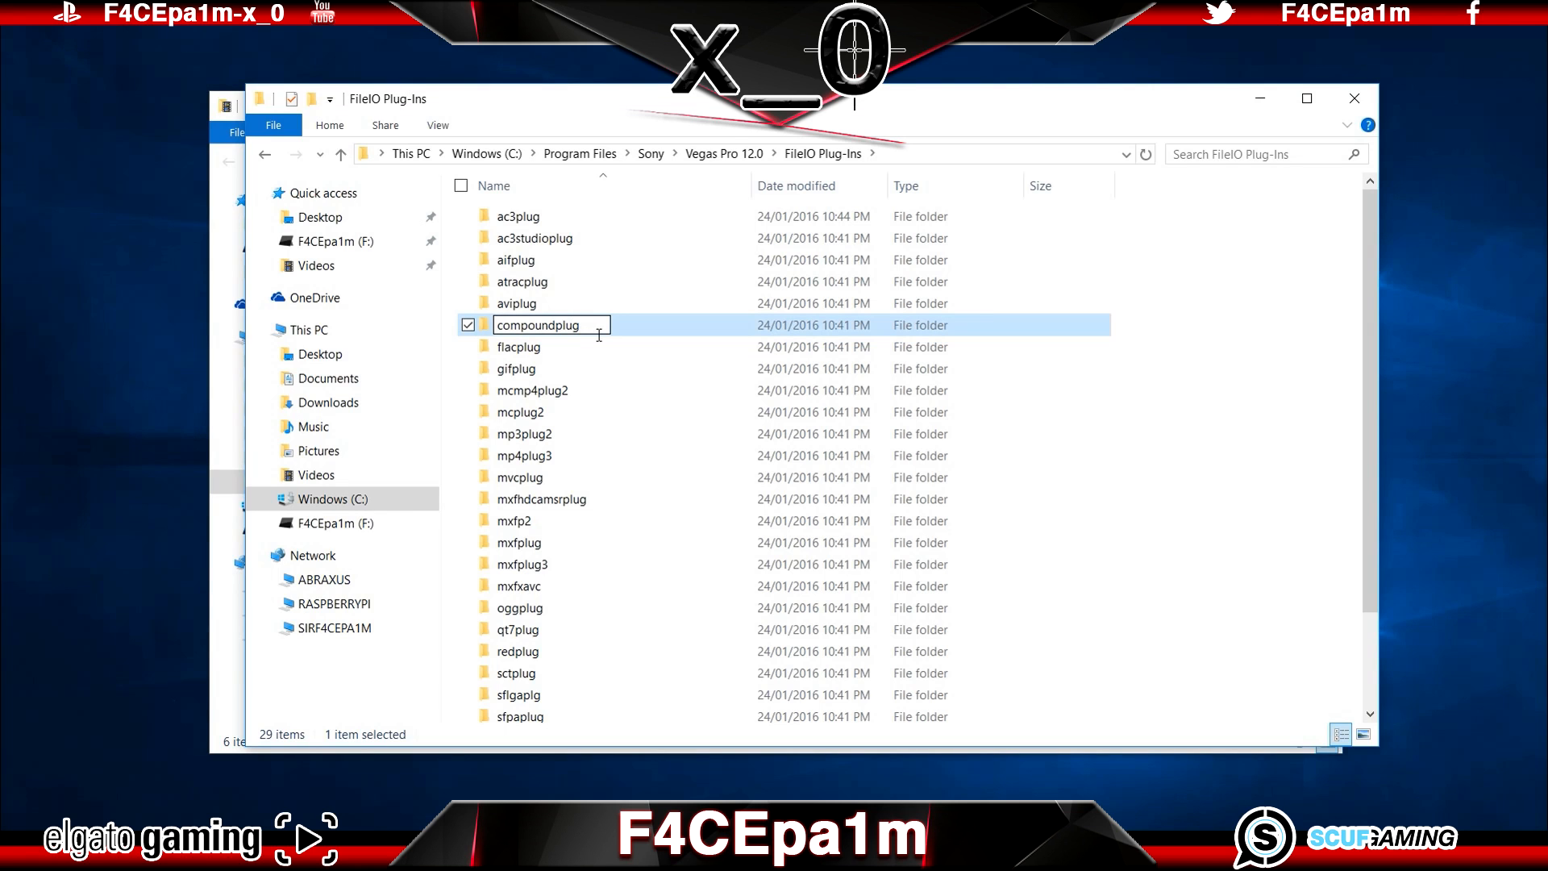
pyautogui.write('g')
pyautogui.press('Return')
pyautogui.click(750, 498)
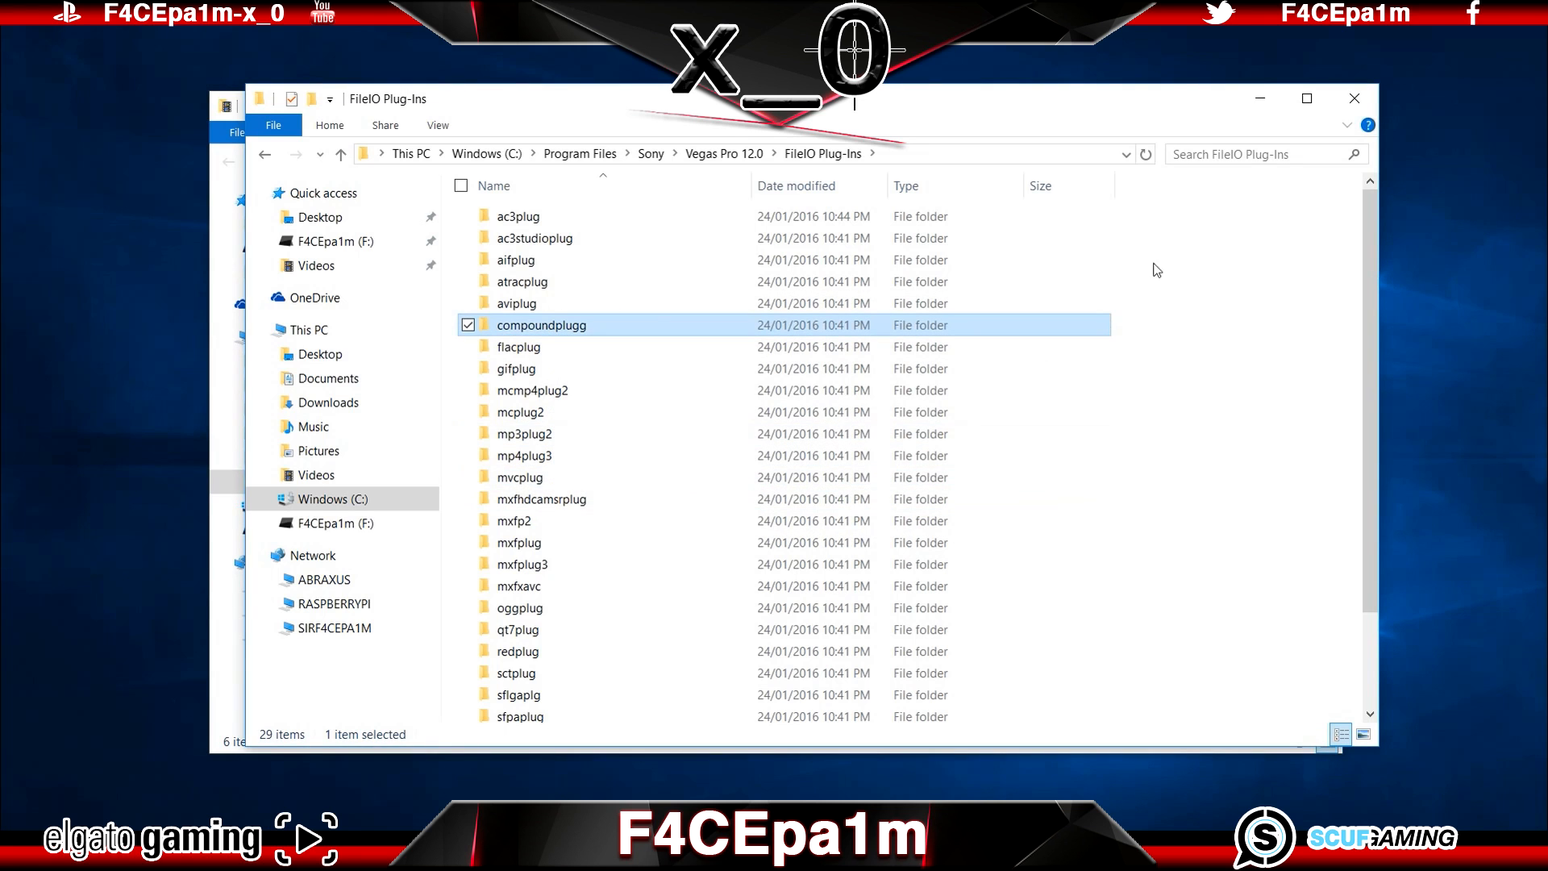
pyautogui.click(1355, 98)
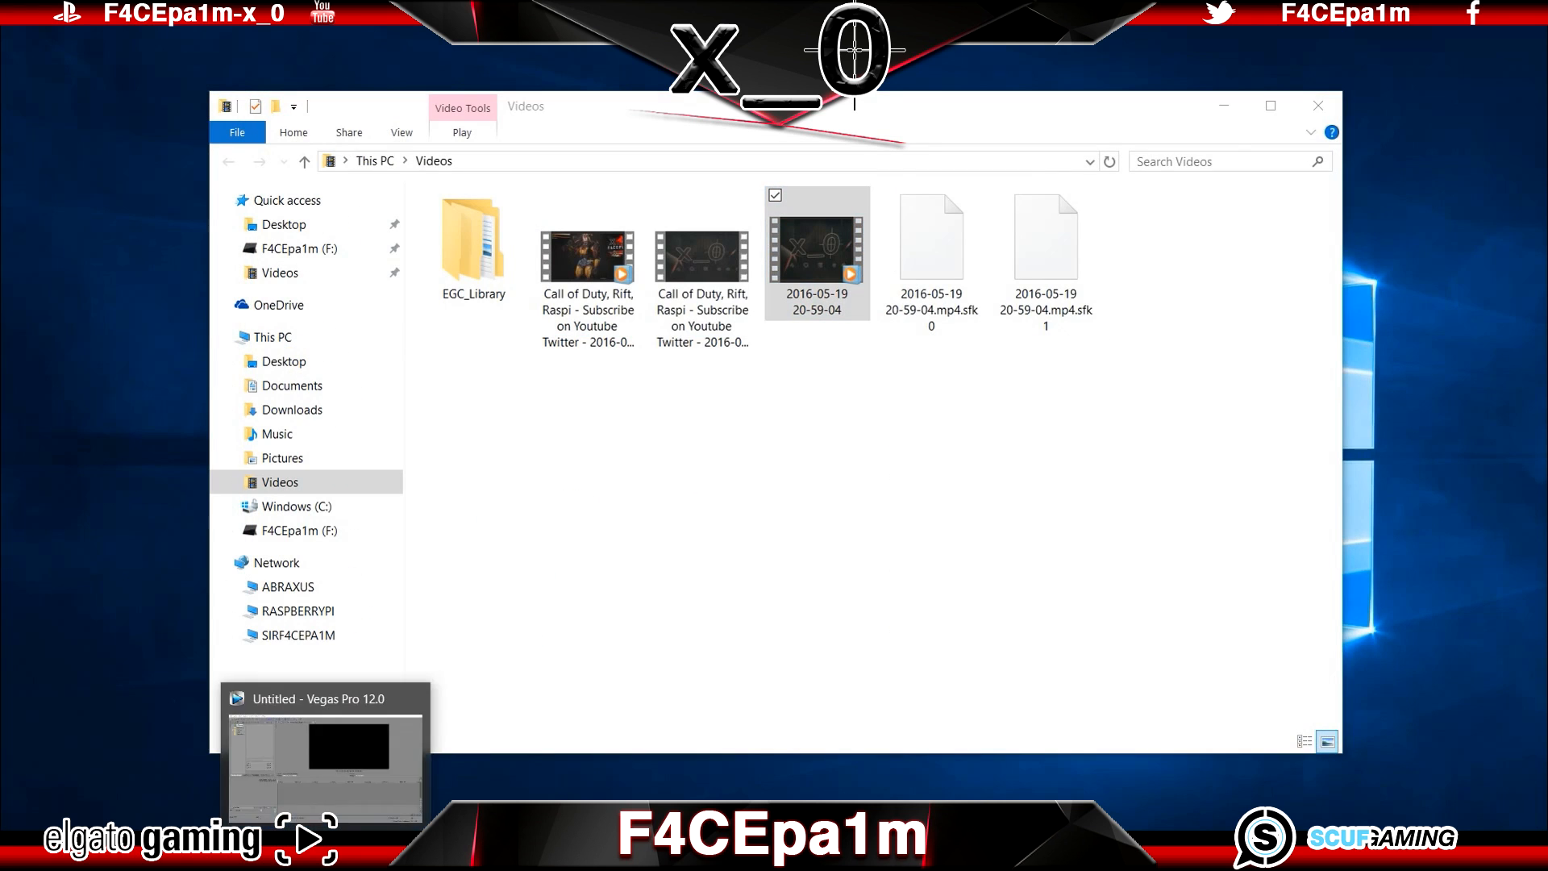
pyautogui.click(326, 851)
pyautogui.click(228, 850)
pyautogui.moveTo(843, 266); pyautogui.dragTo(1379, 558)
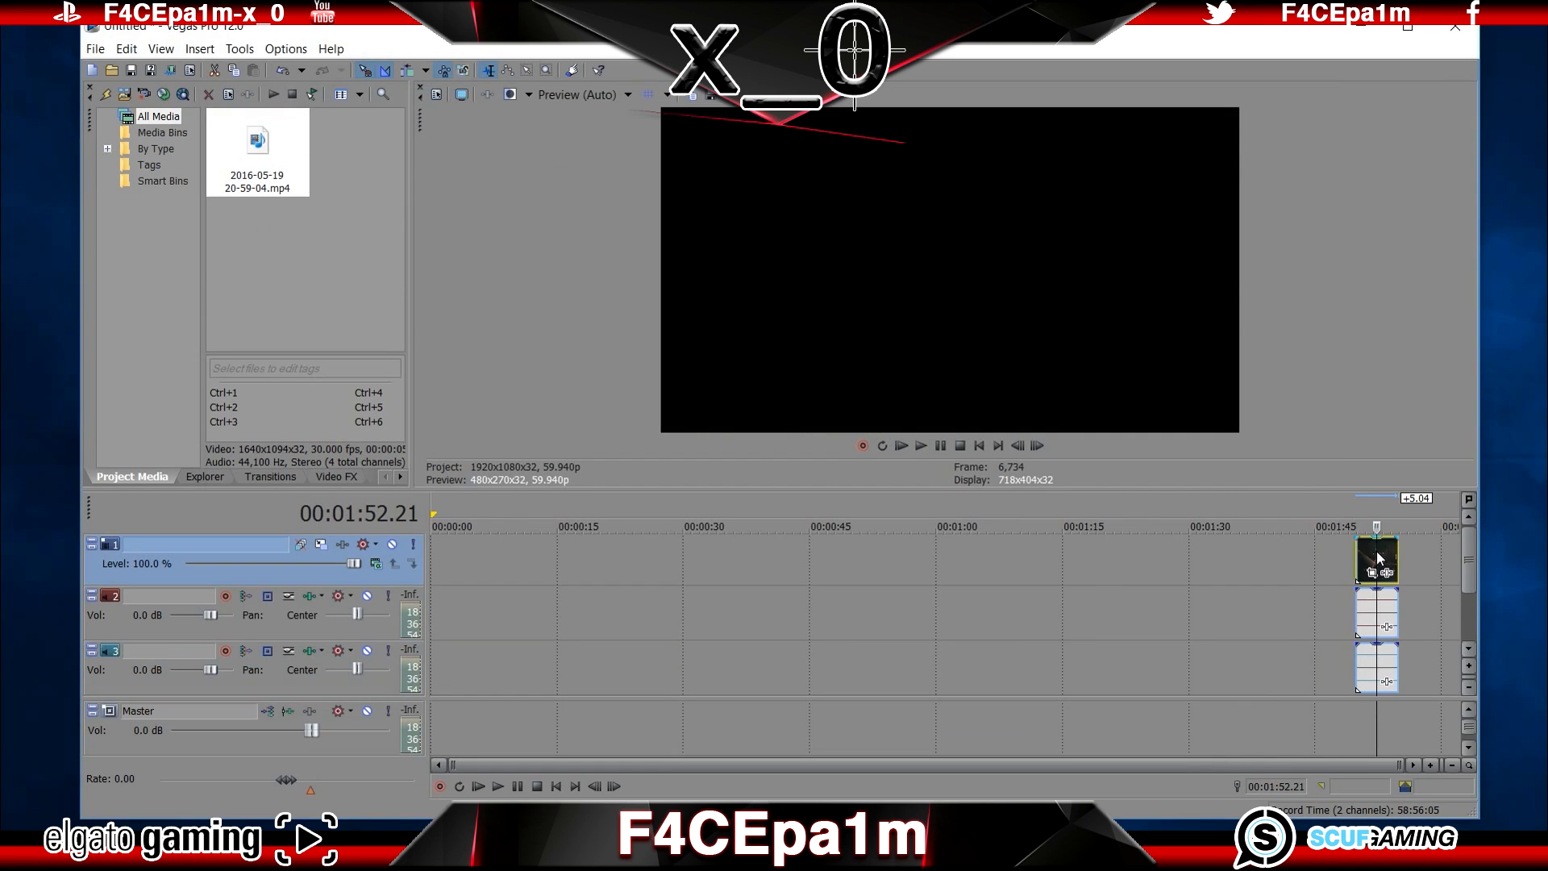